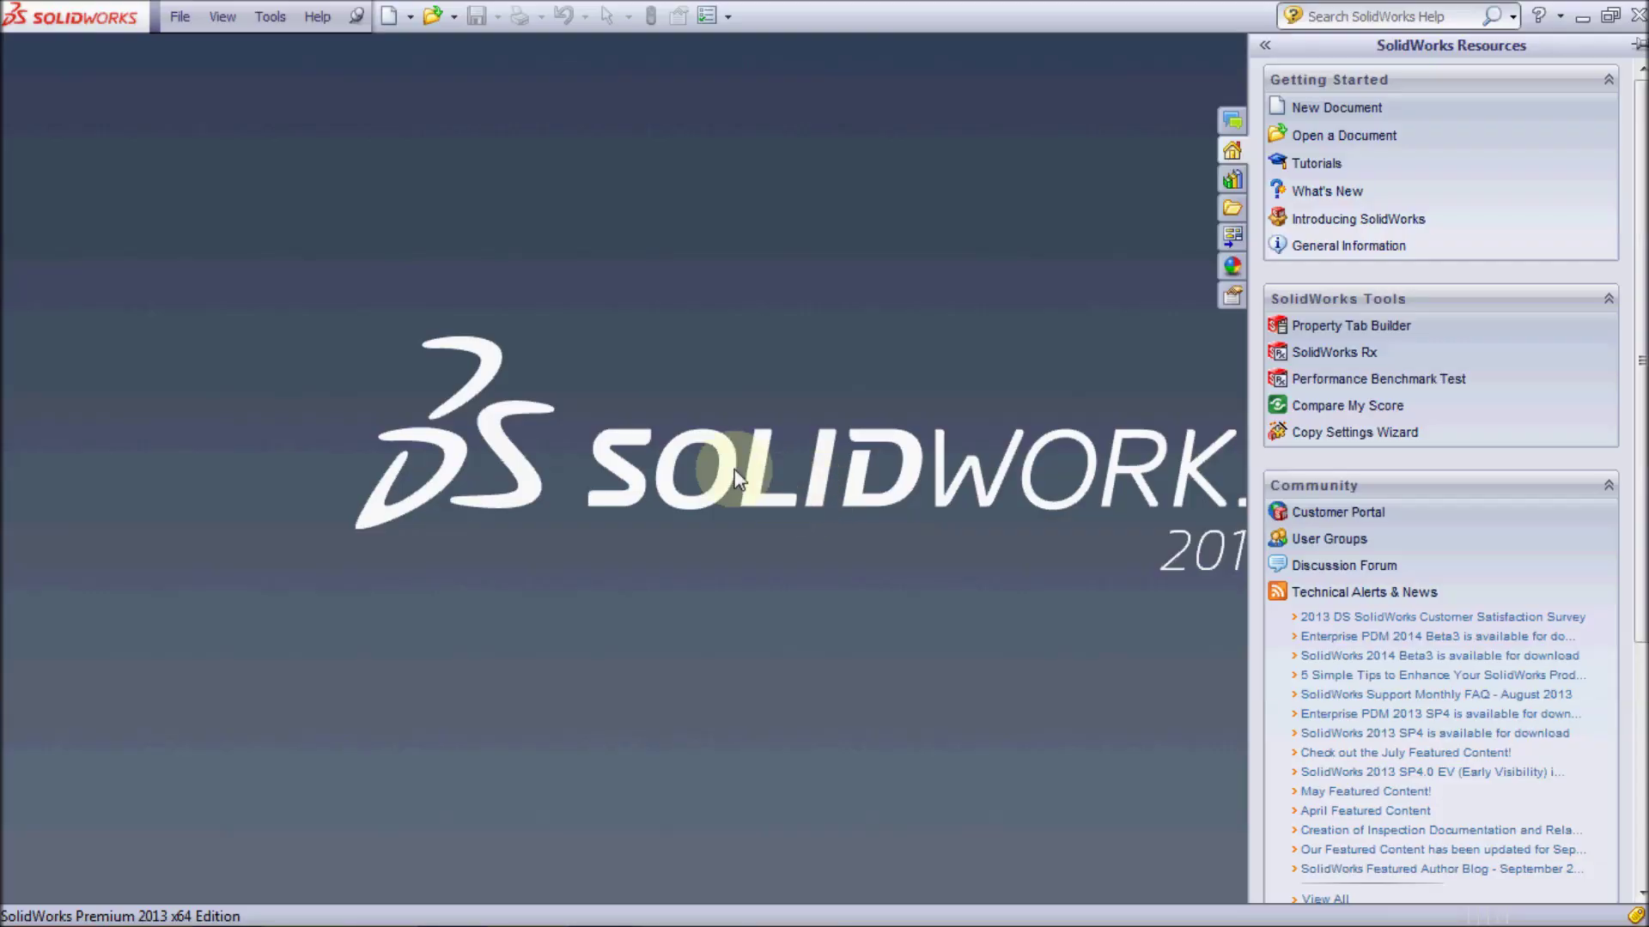
# Create a new blank part document, Part1, and bring up its unit system choices
pyautogui.click(390, 17)
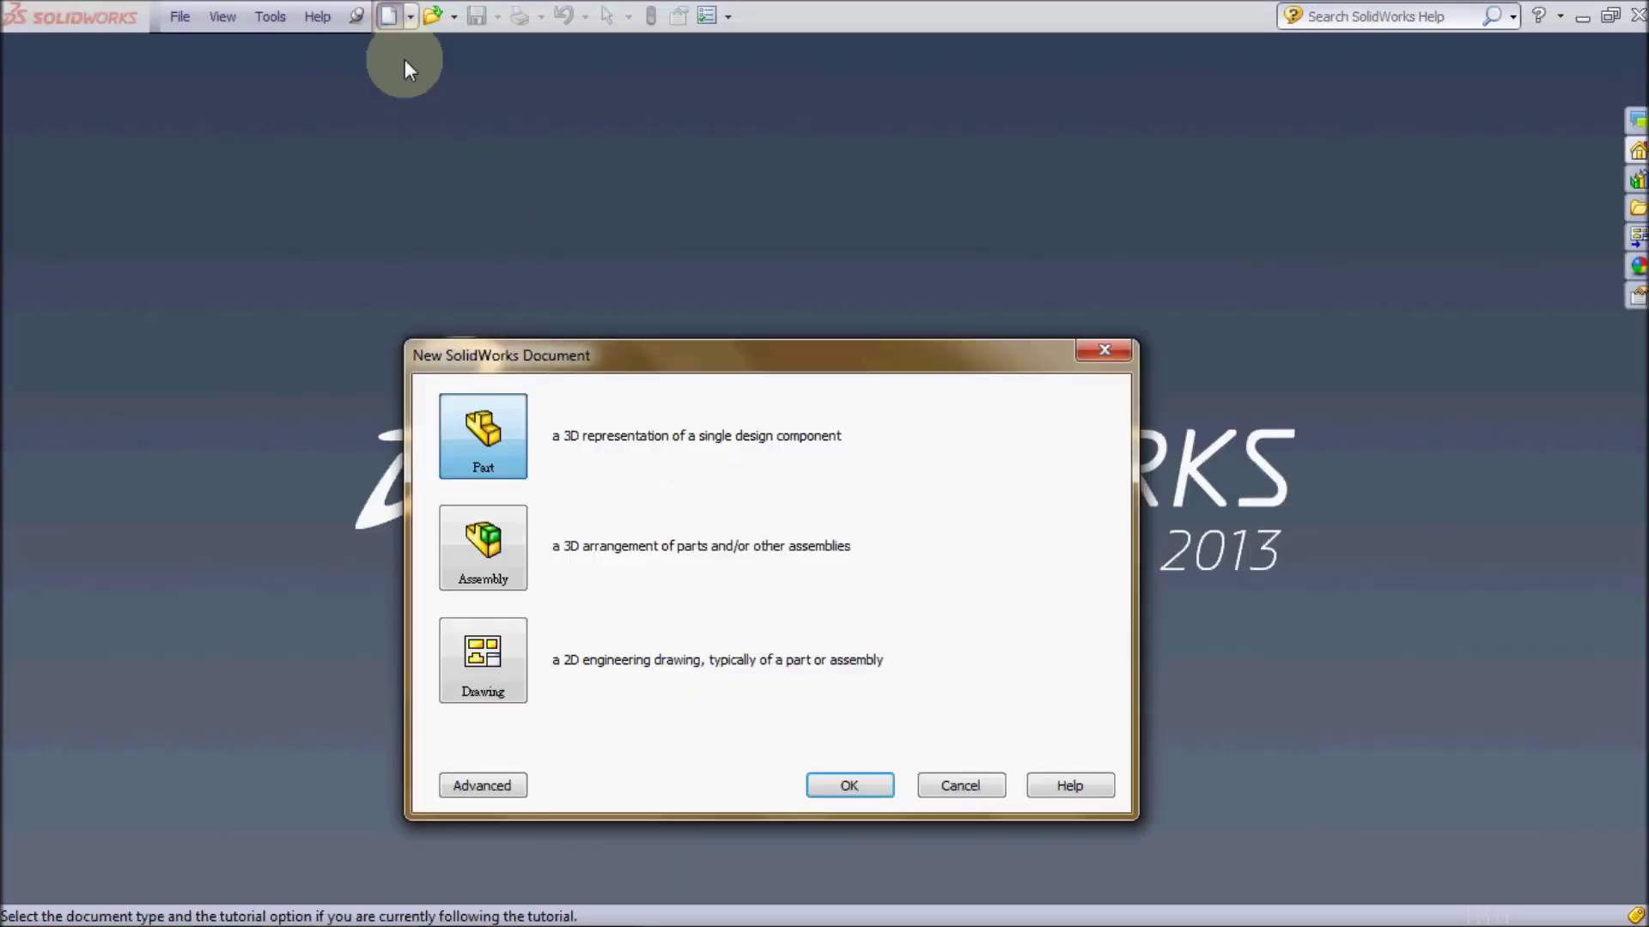
pyautogui.click(842, 786)
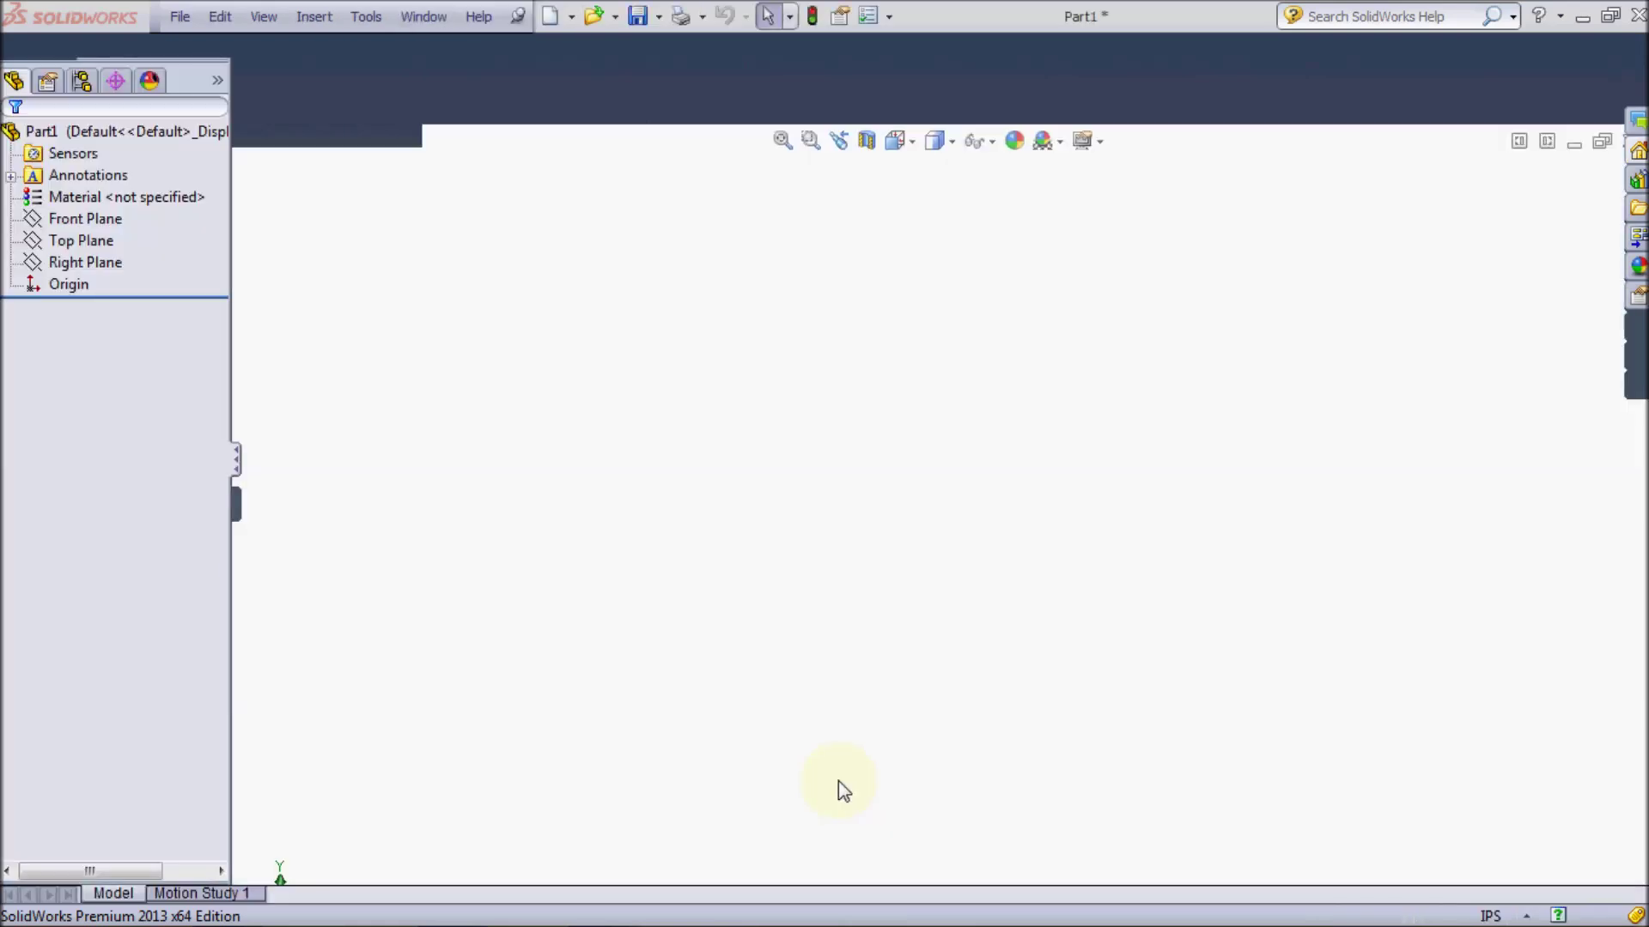
pyautogui.click(1494, 916)
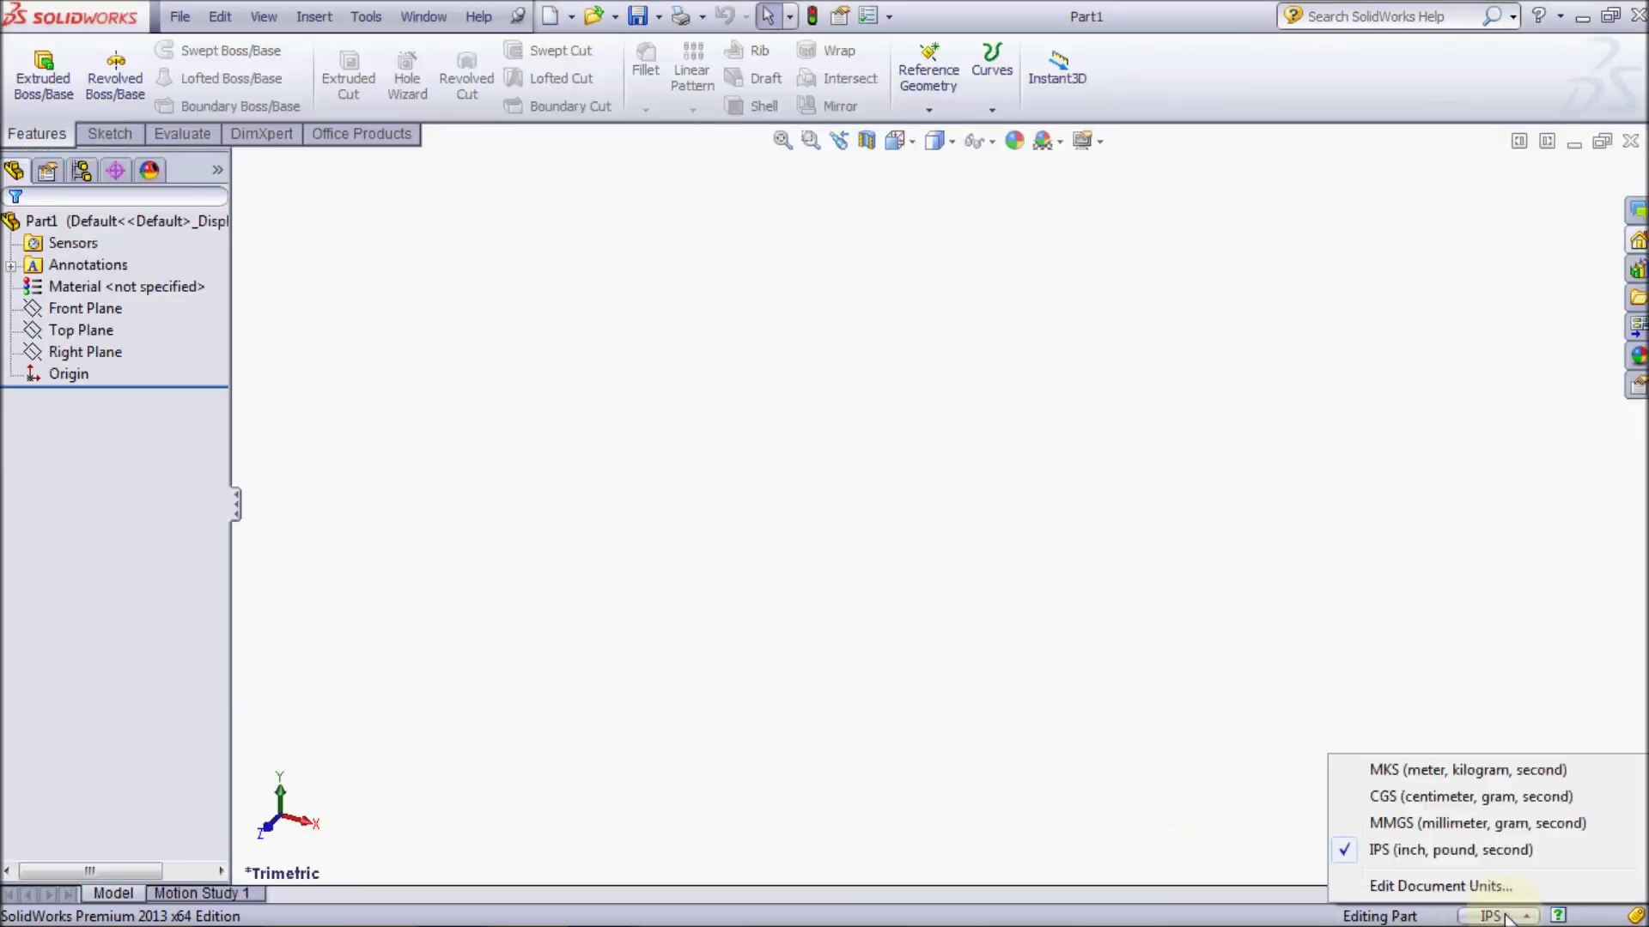
# Set Part1's document units to MMGS with length decimals set to None
pyautogui.click(1507, 889)
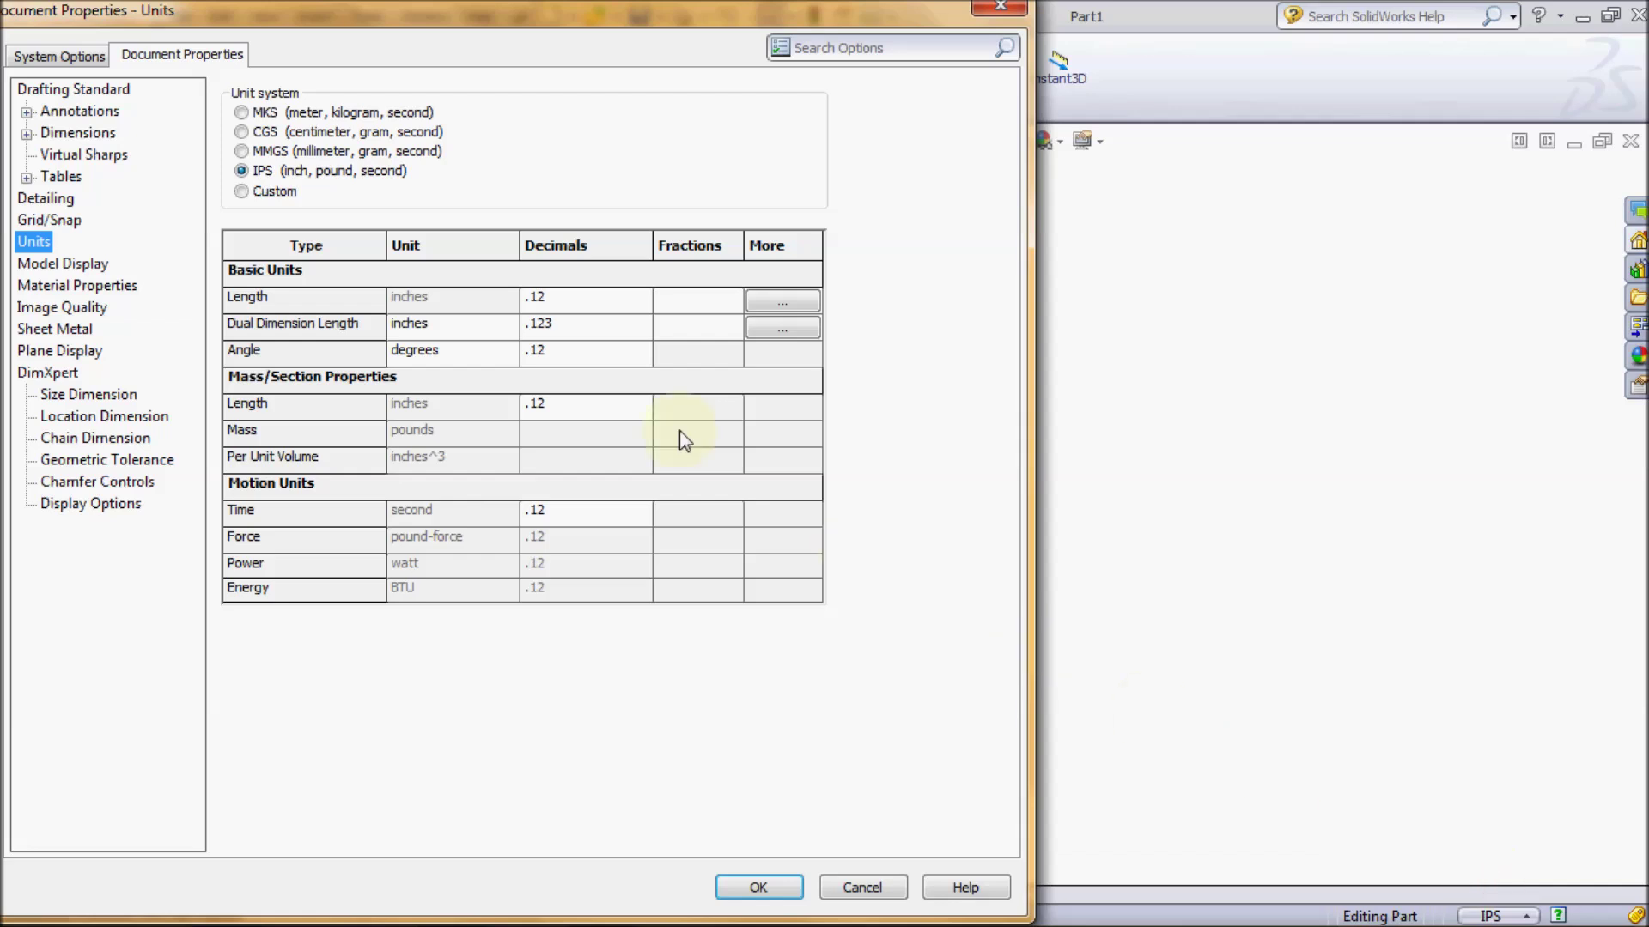
pyautogui.click(268, 154)
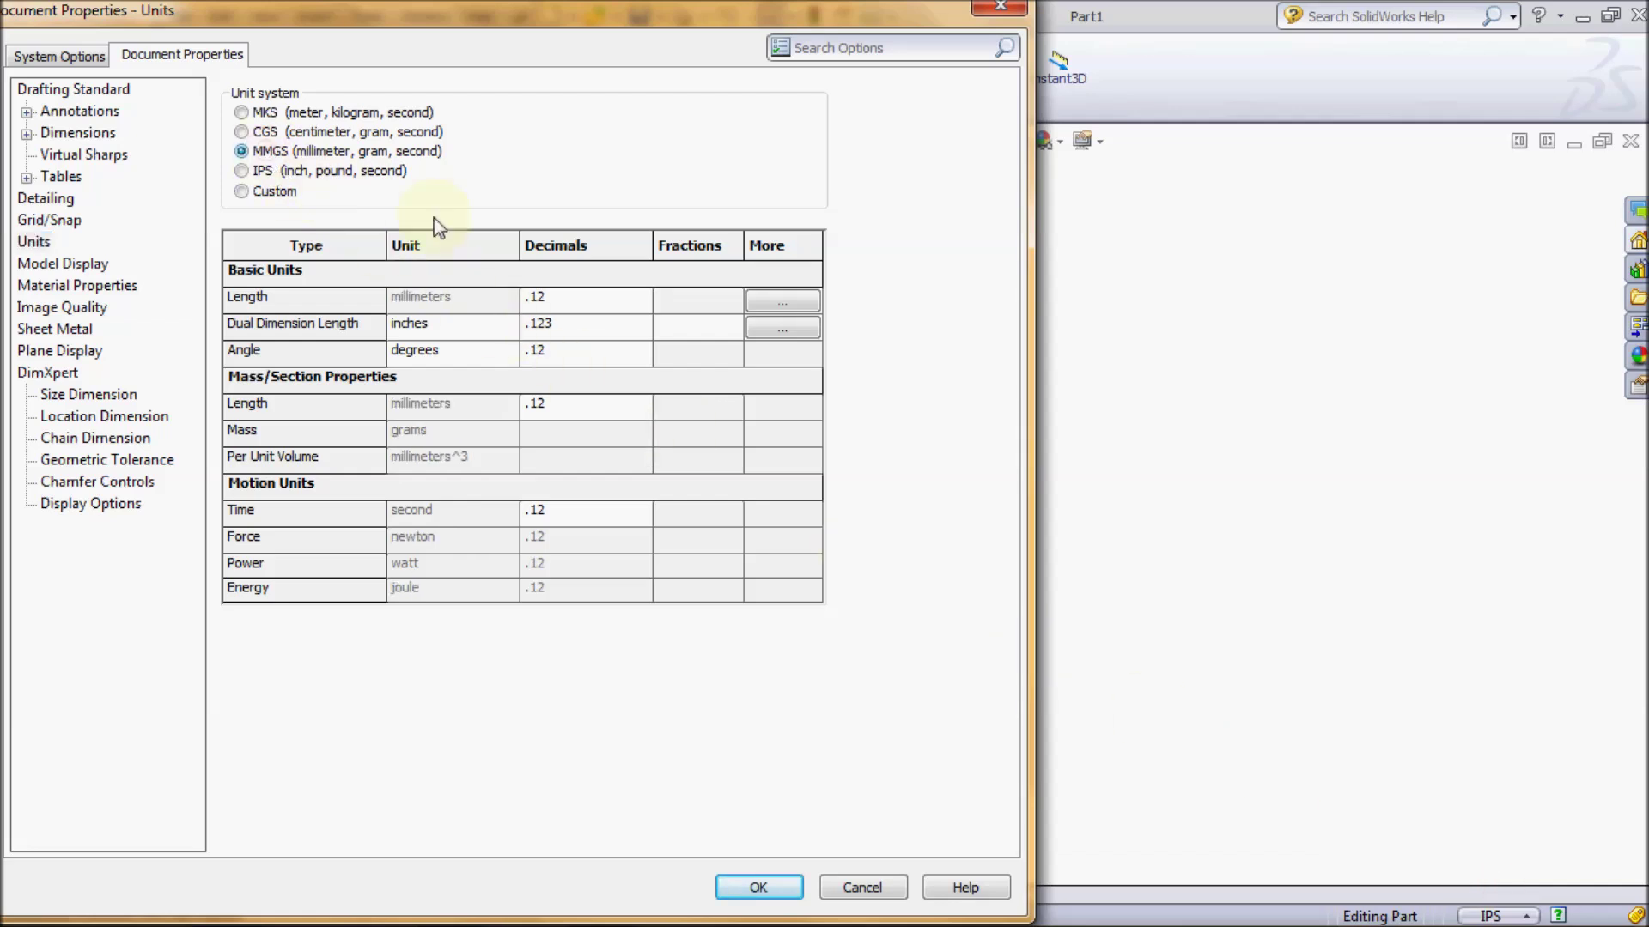
pyautogui.click(641, 299)
pyautogui.scroll(1, 601, 331)
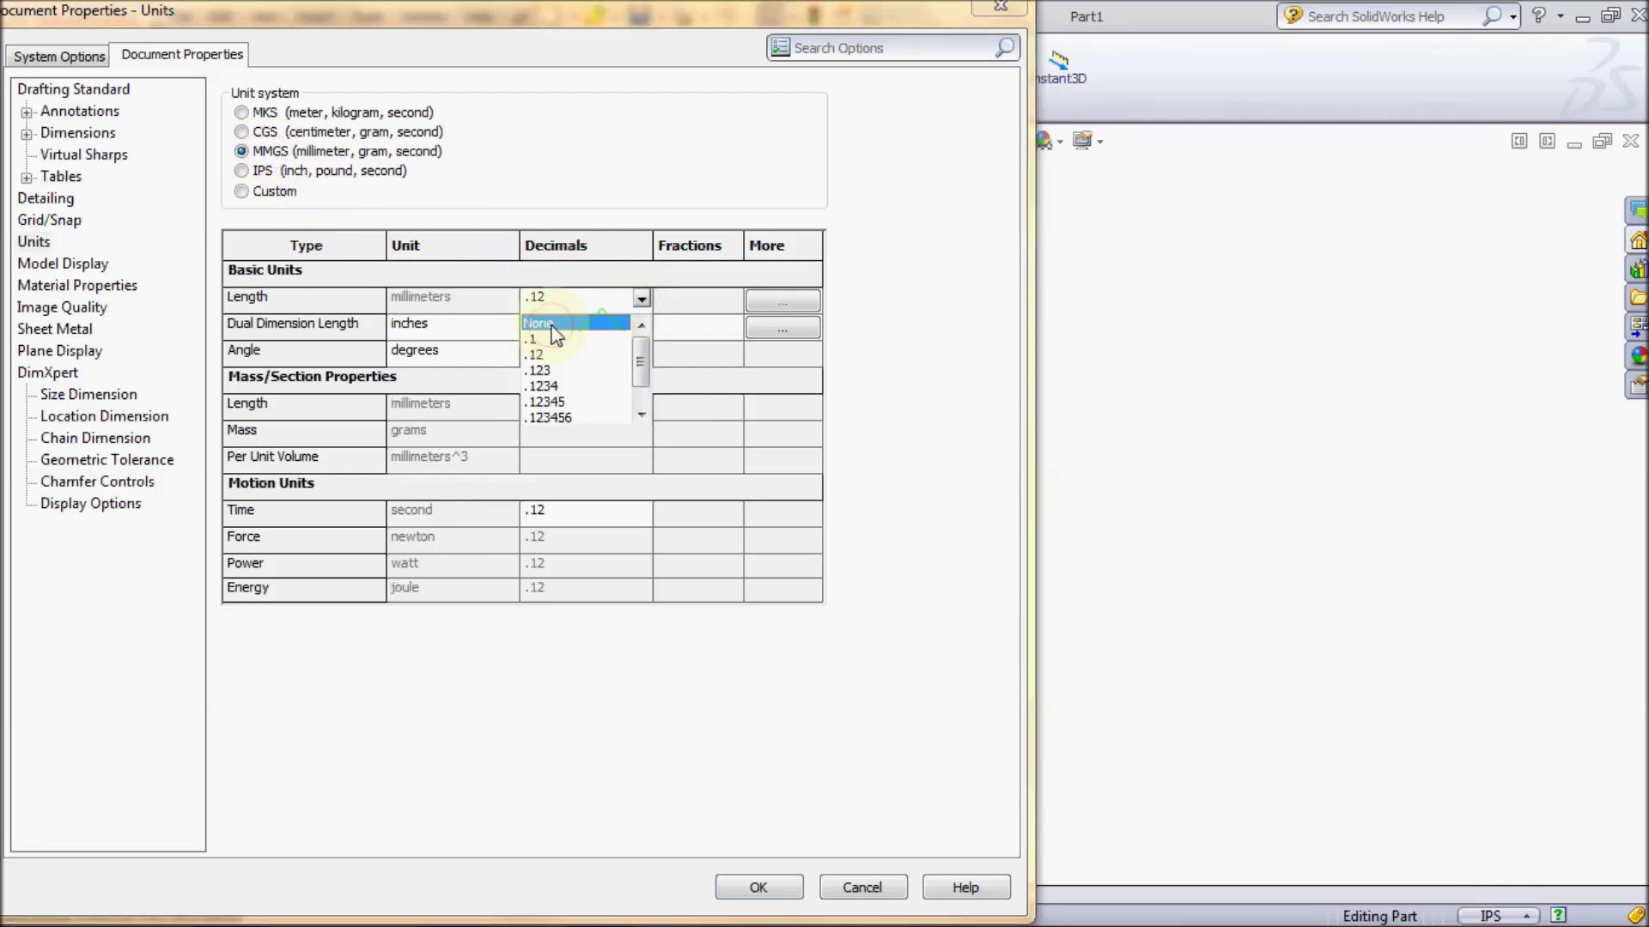
pyautogui.click(549, 325)
pyautogui.click(786, 890)
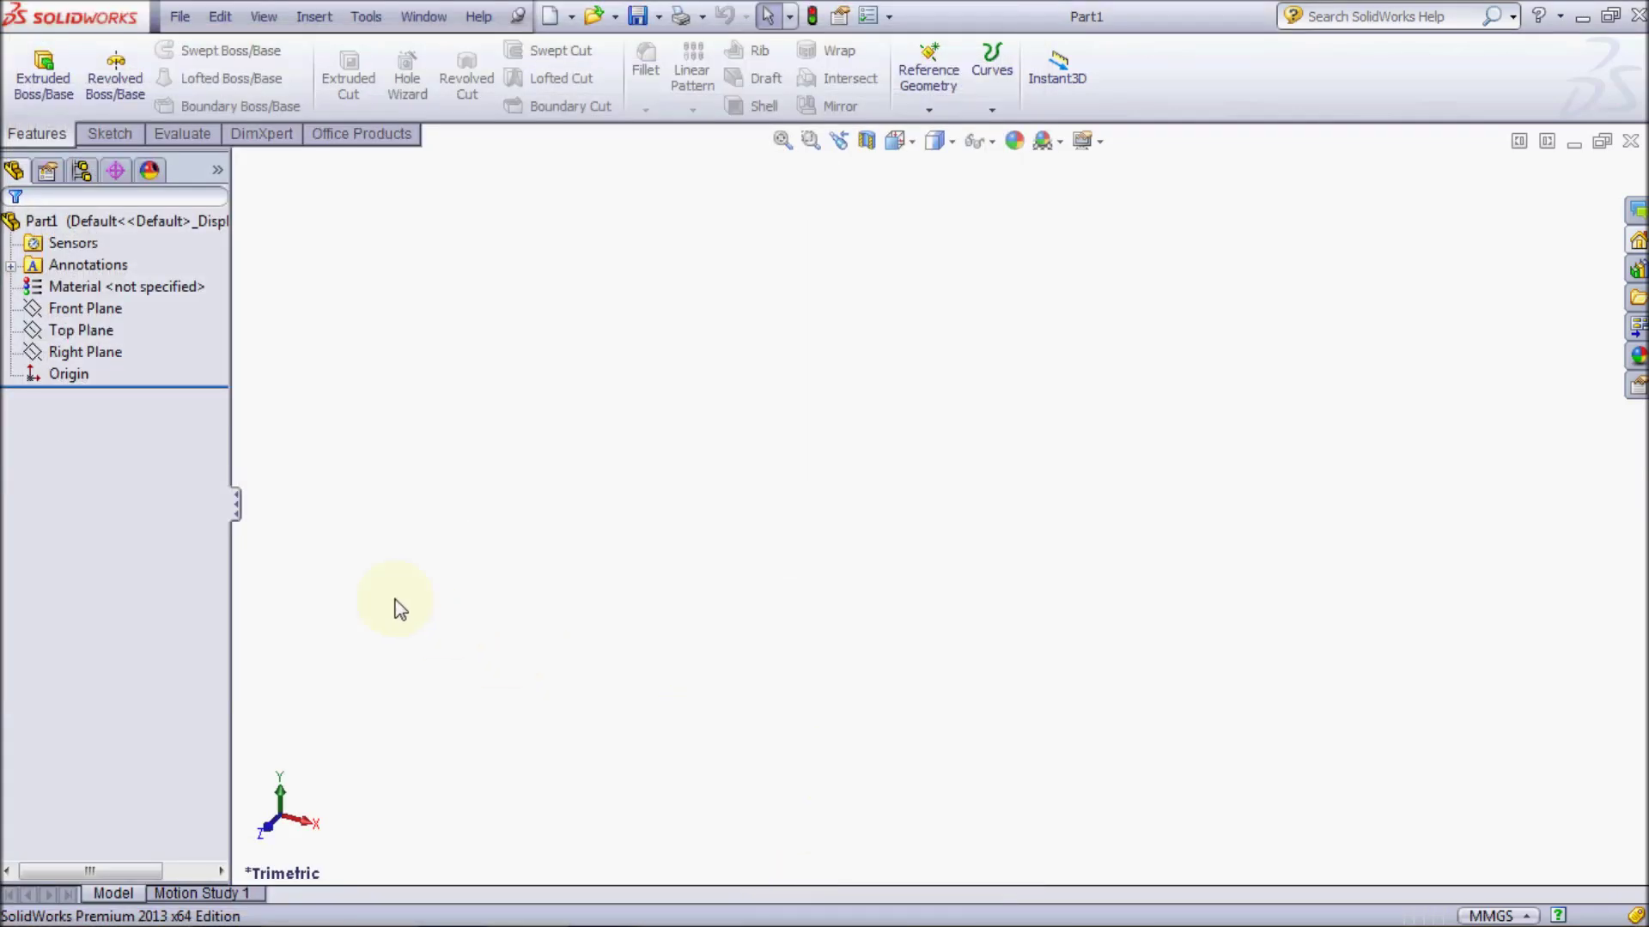
# On the Right Plane, sketch two nested corner rectangles anchored at the origin
pyautogui.click(101, 352)
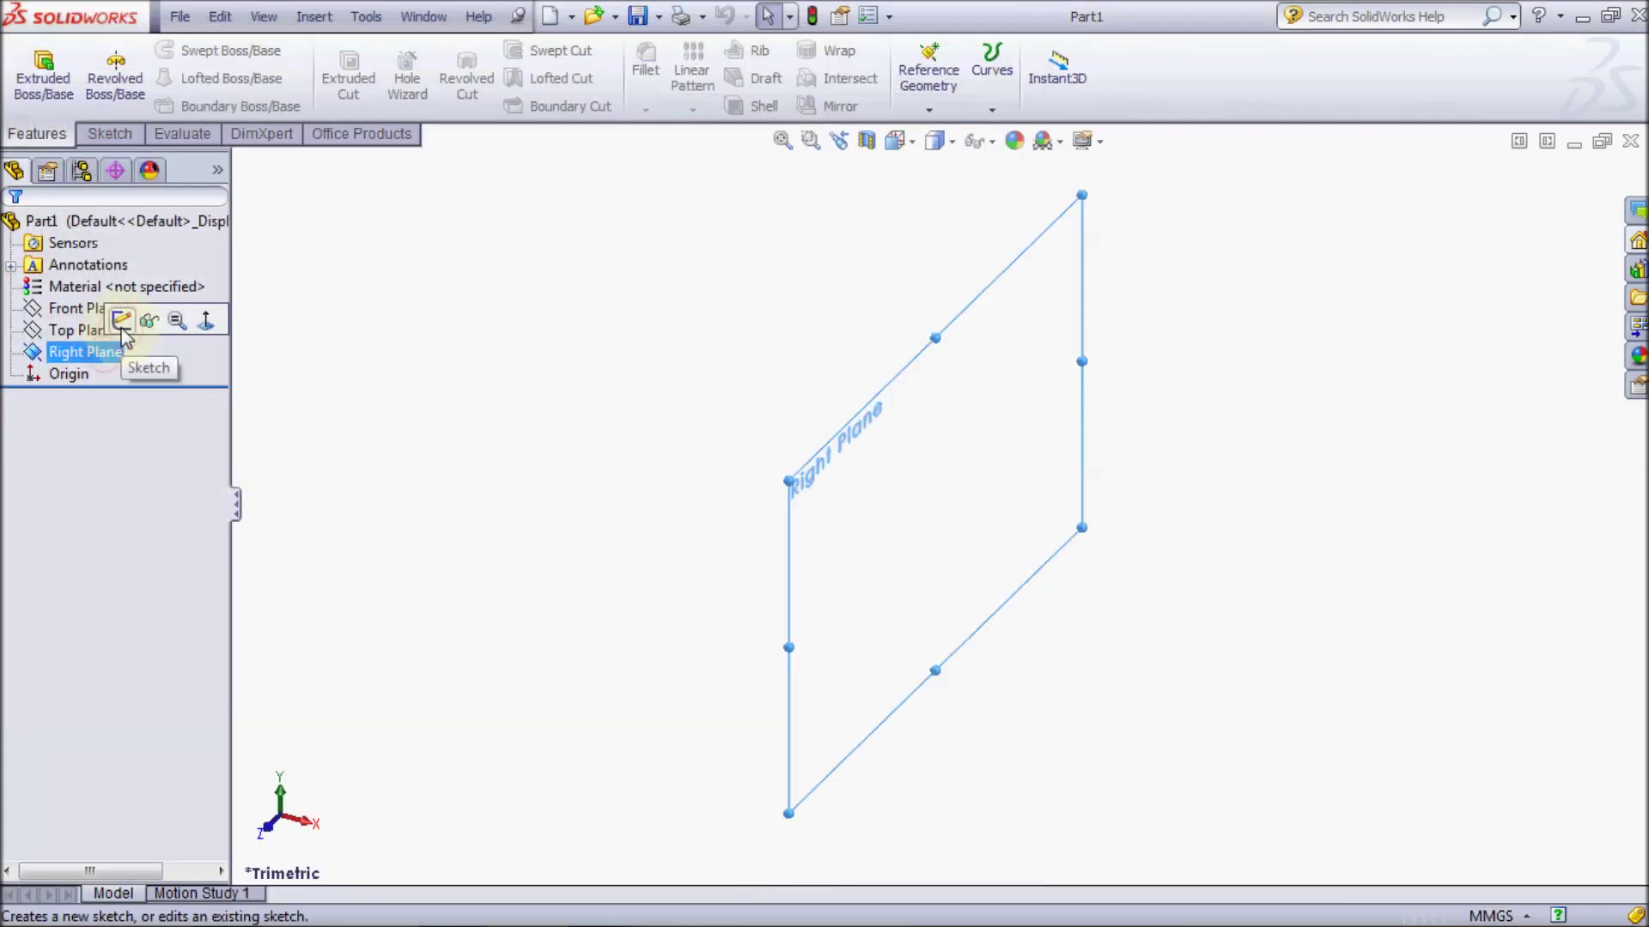
pyautogui.click(126, 318)
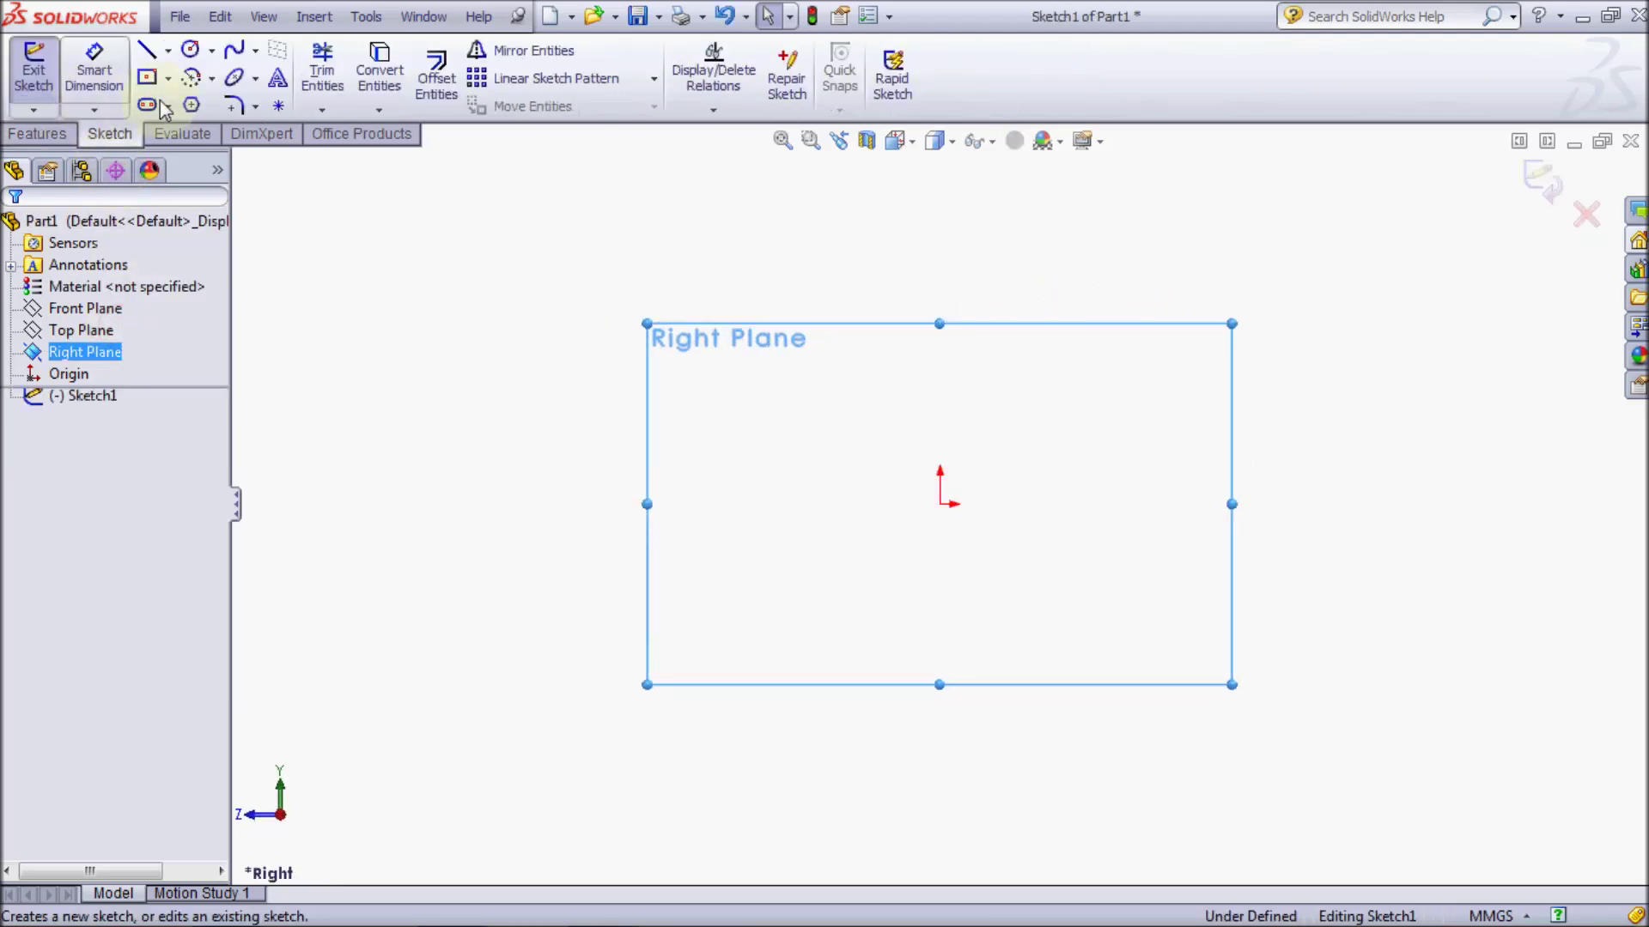
pyautogui.click(147, 77)
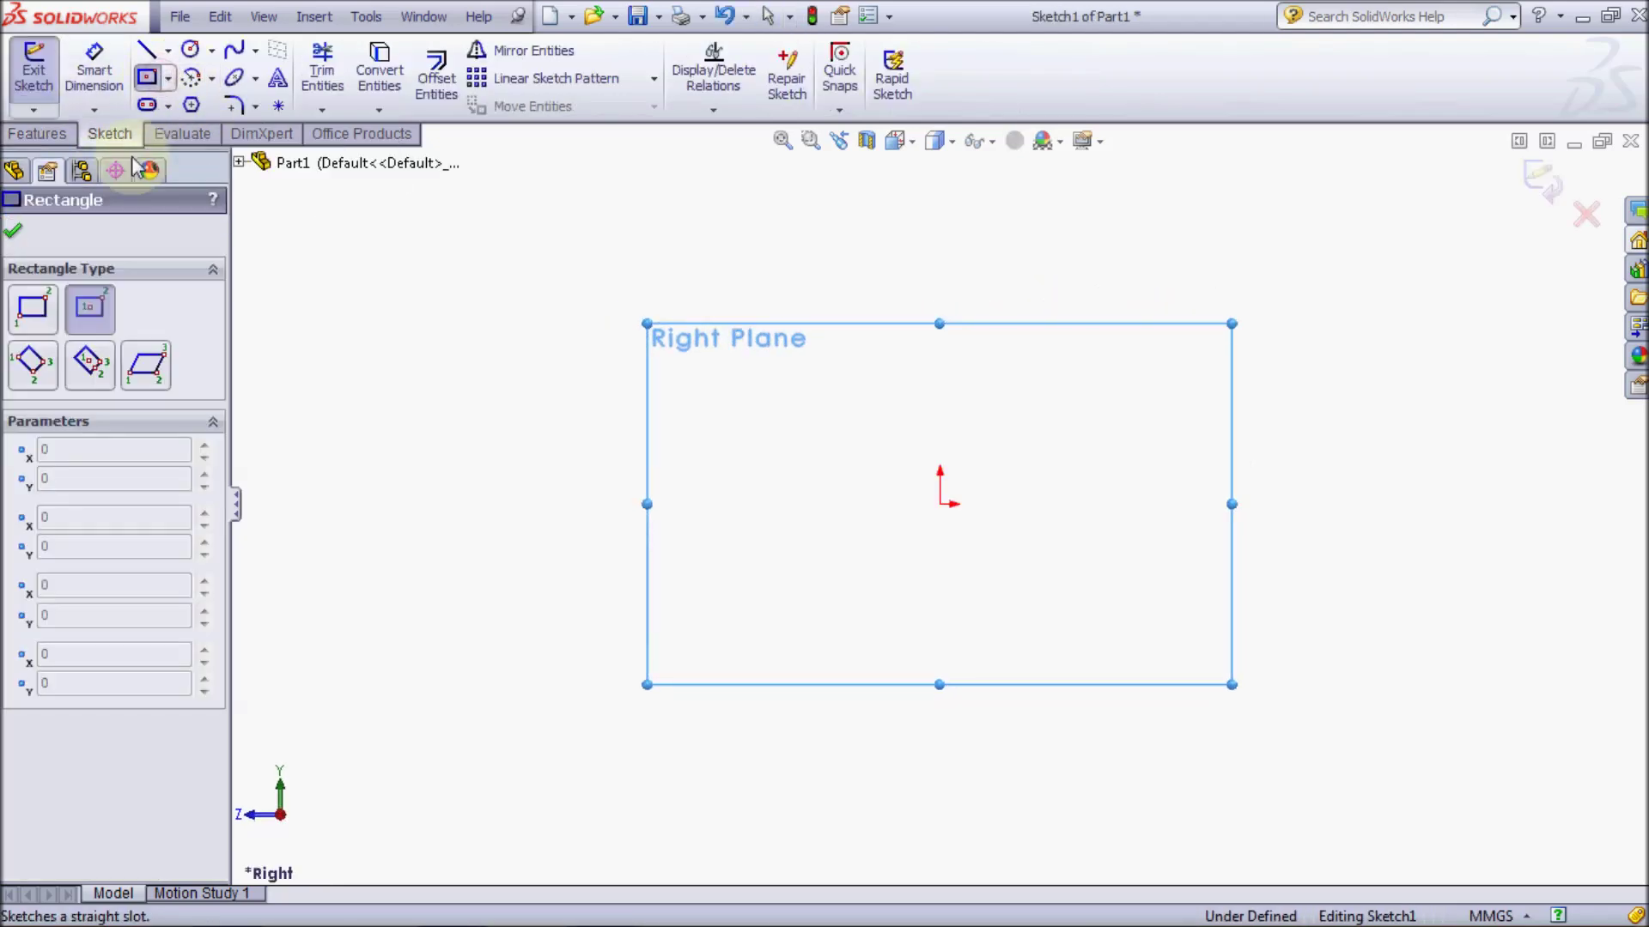
pyautogui.click(34, 311)
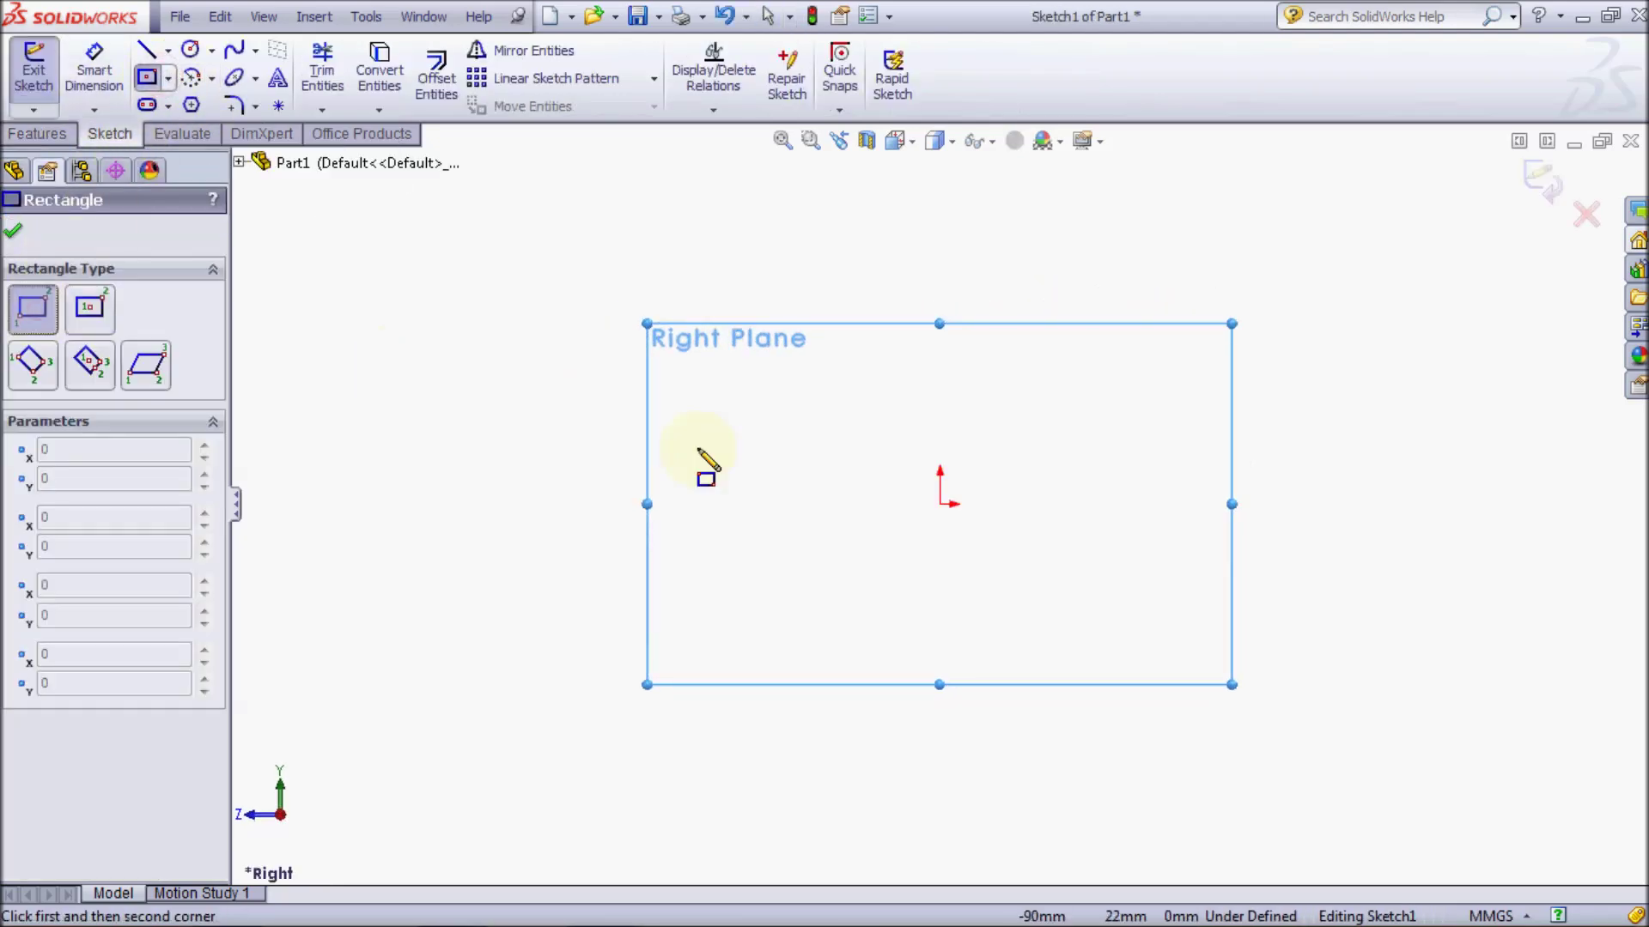
pyautogui.click(939, 504)
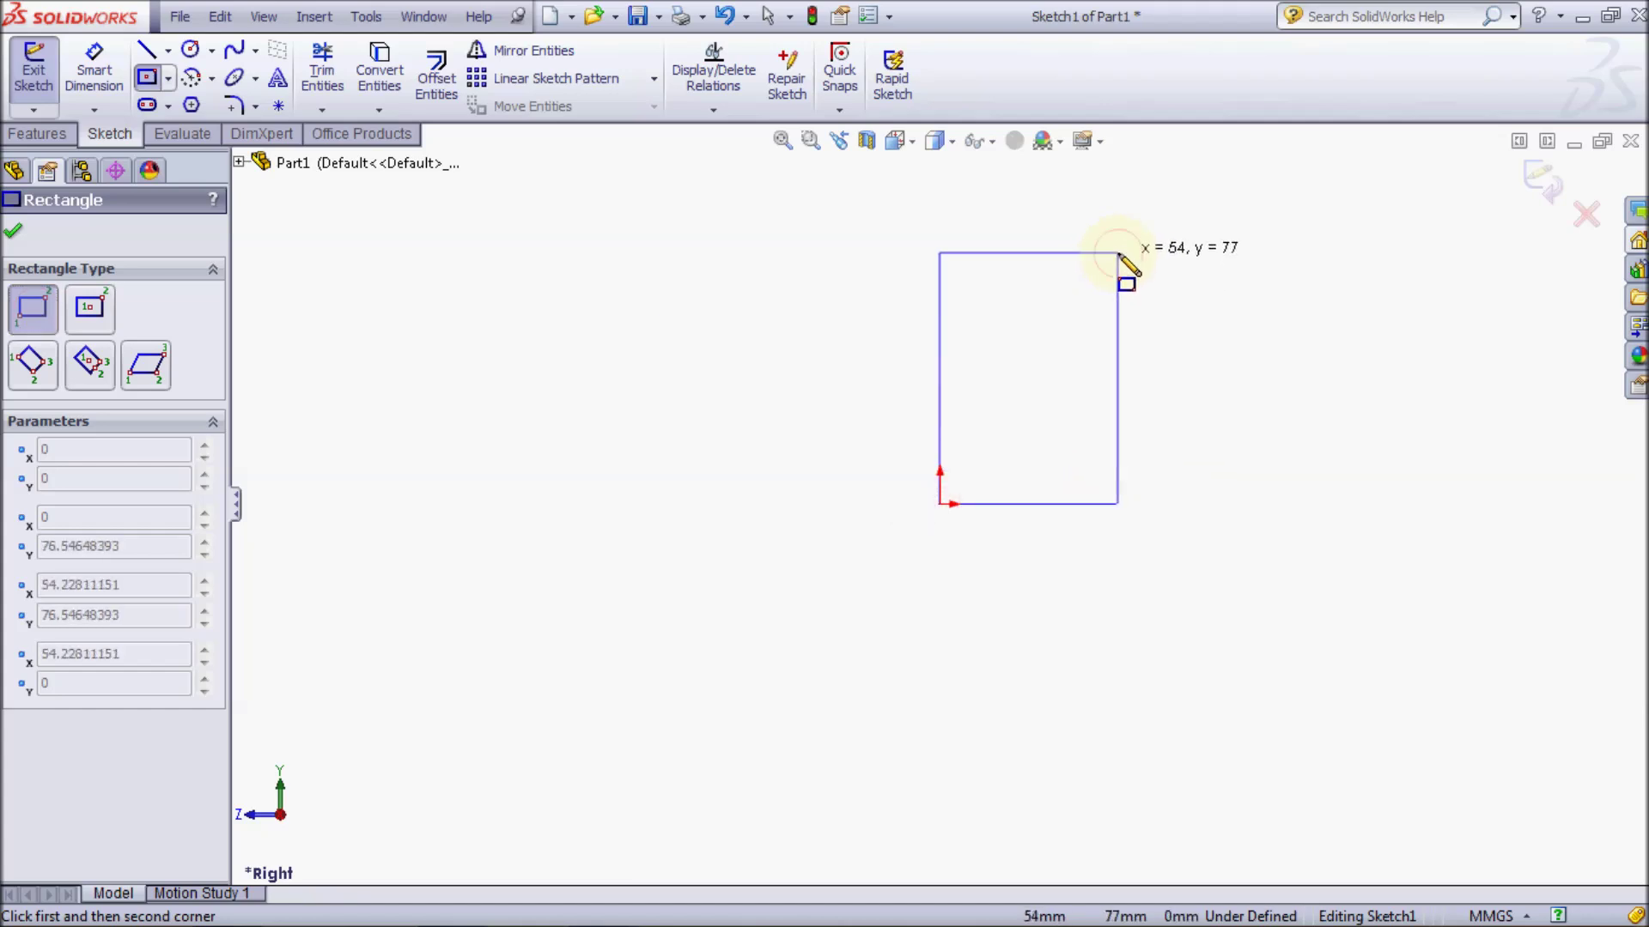
pyautogui.click(1117, 252)
pyautogui.click(1118, 283)
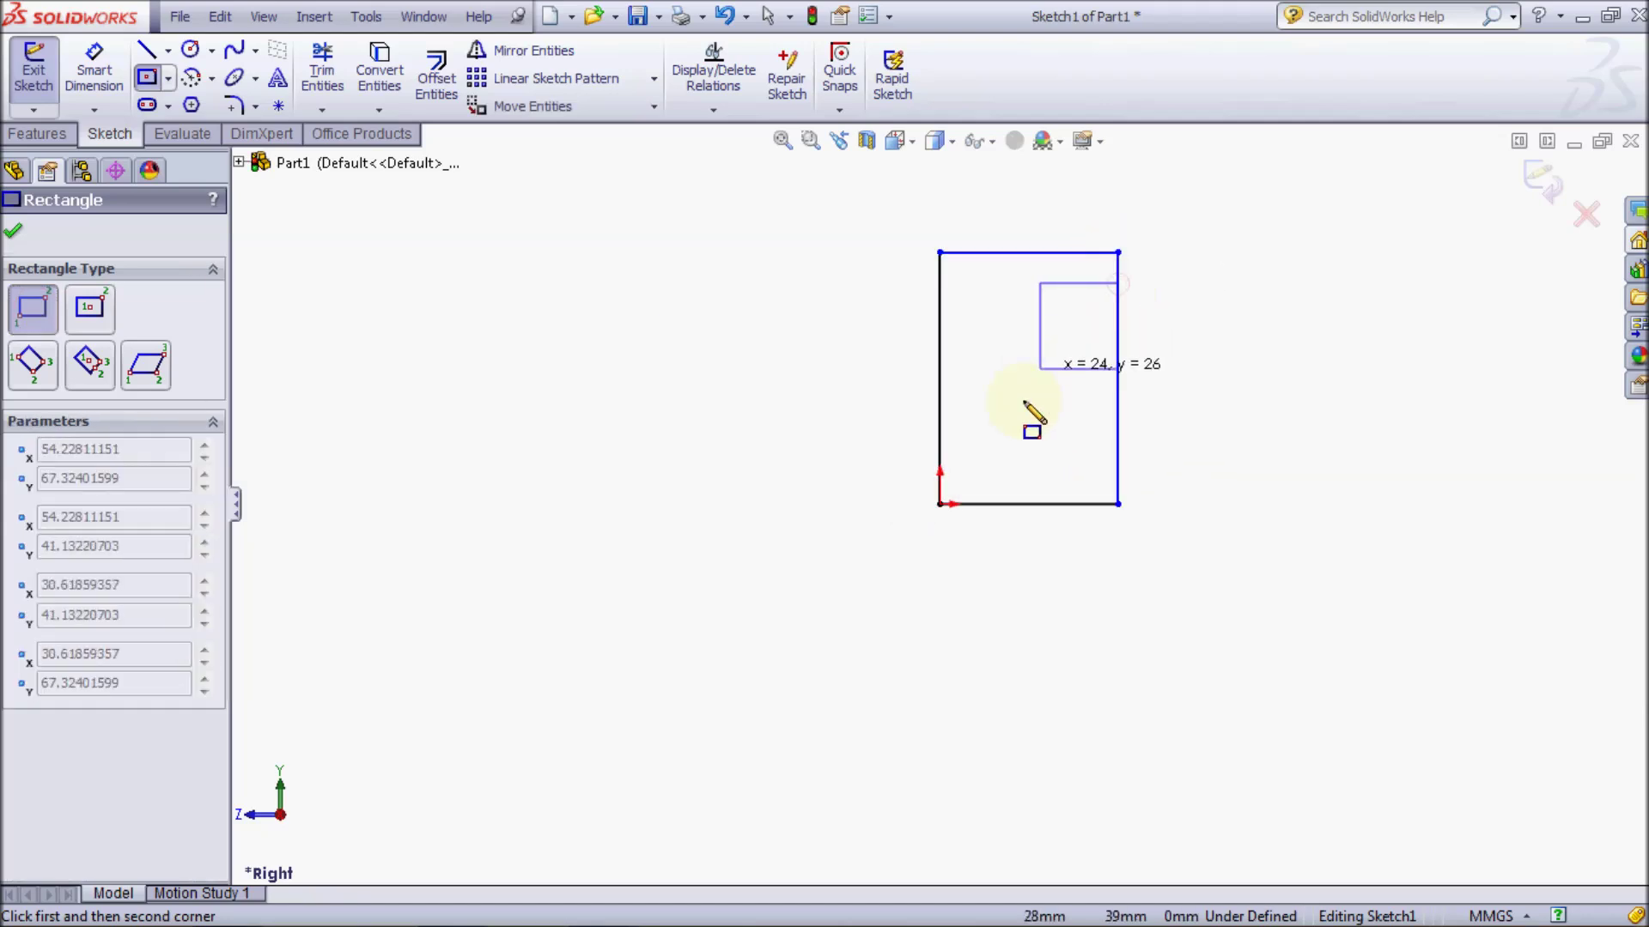
pyautogui.click(971, 477)
pyautogui.press('Escape')
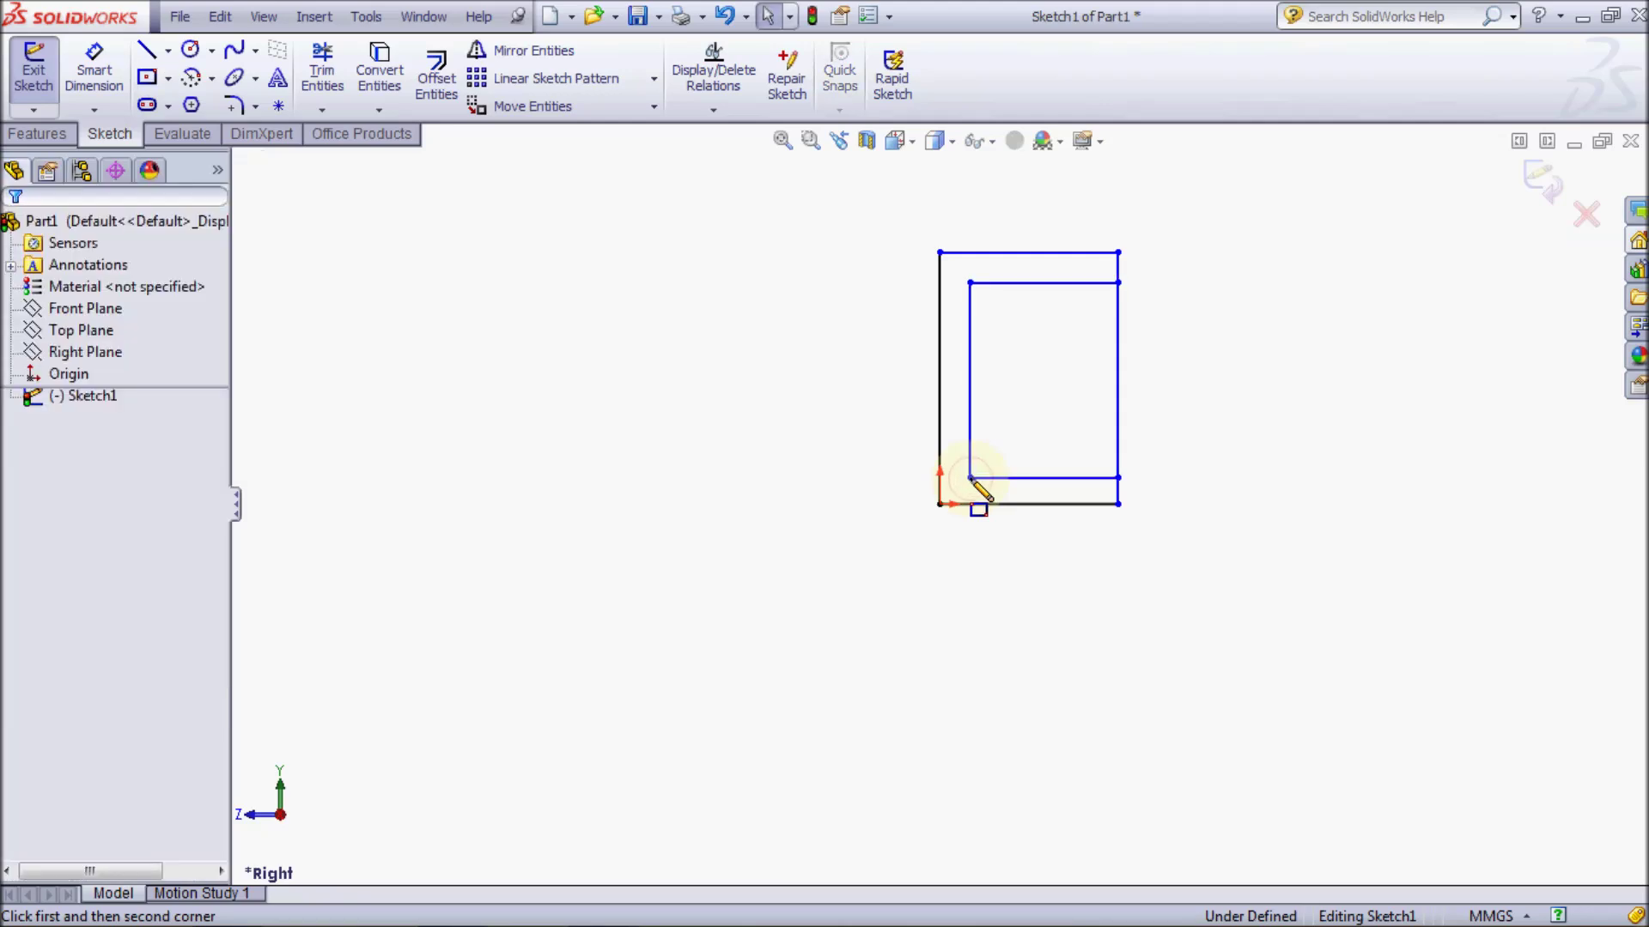
# Trim the rectangles' right edges to open the C-channel shape
pyautogui.click(322, 68)
pyautogui.moveTo(1123, 346); pyautogui.dragTo(1126, 368)
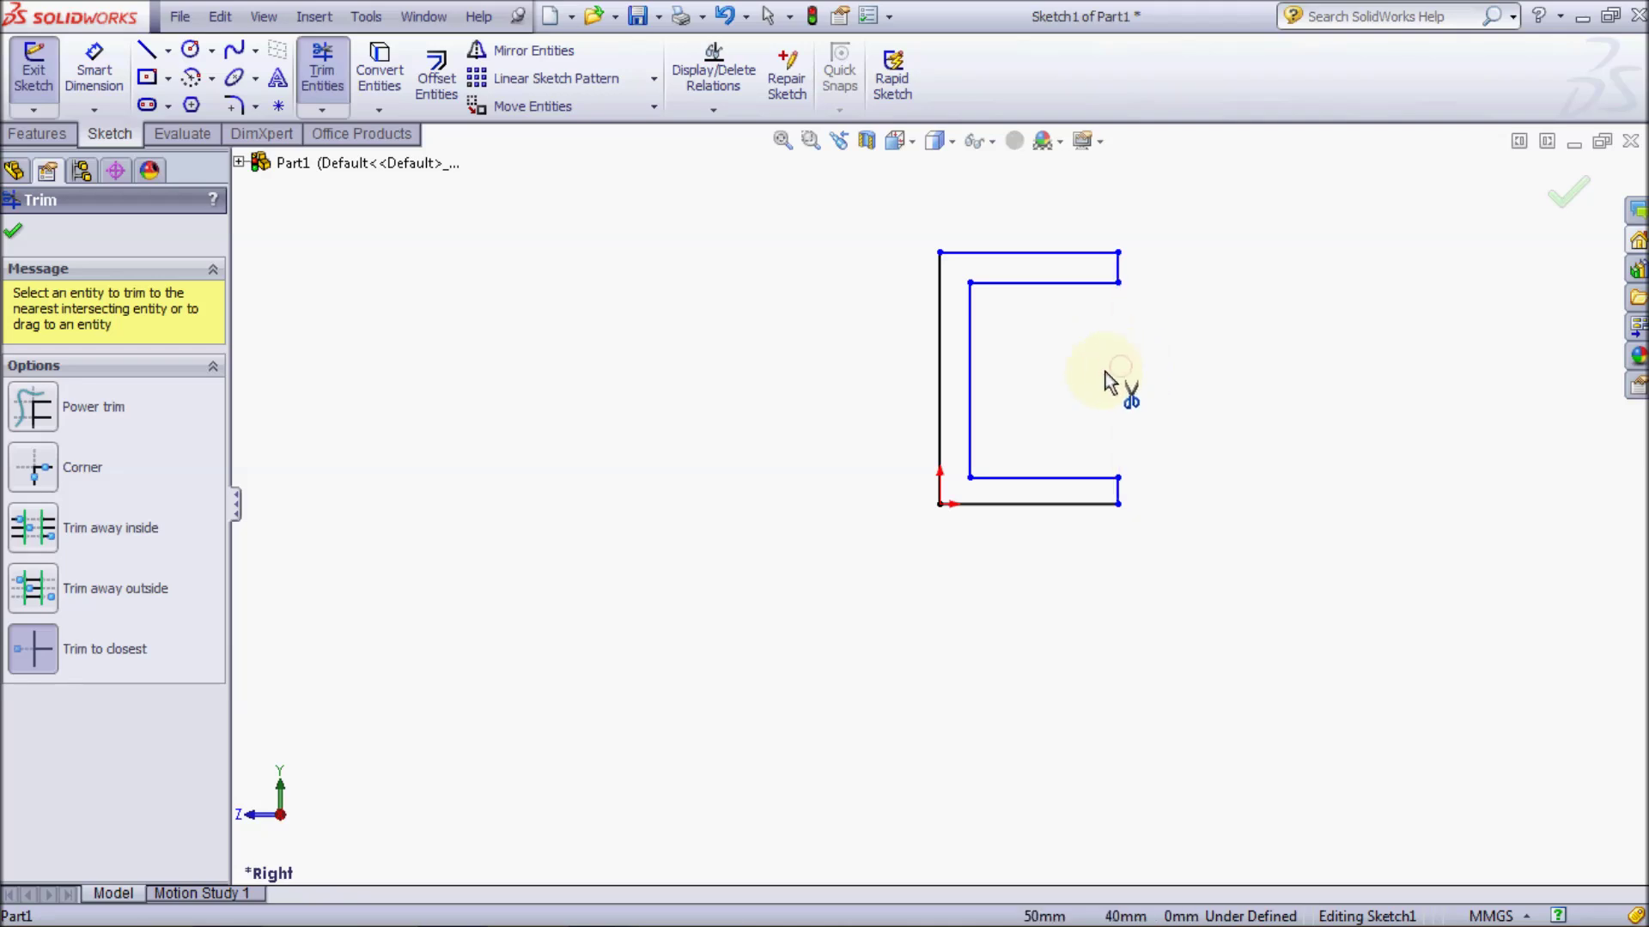
pyautogui.click(125, 97)
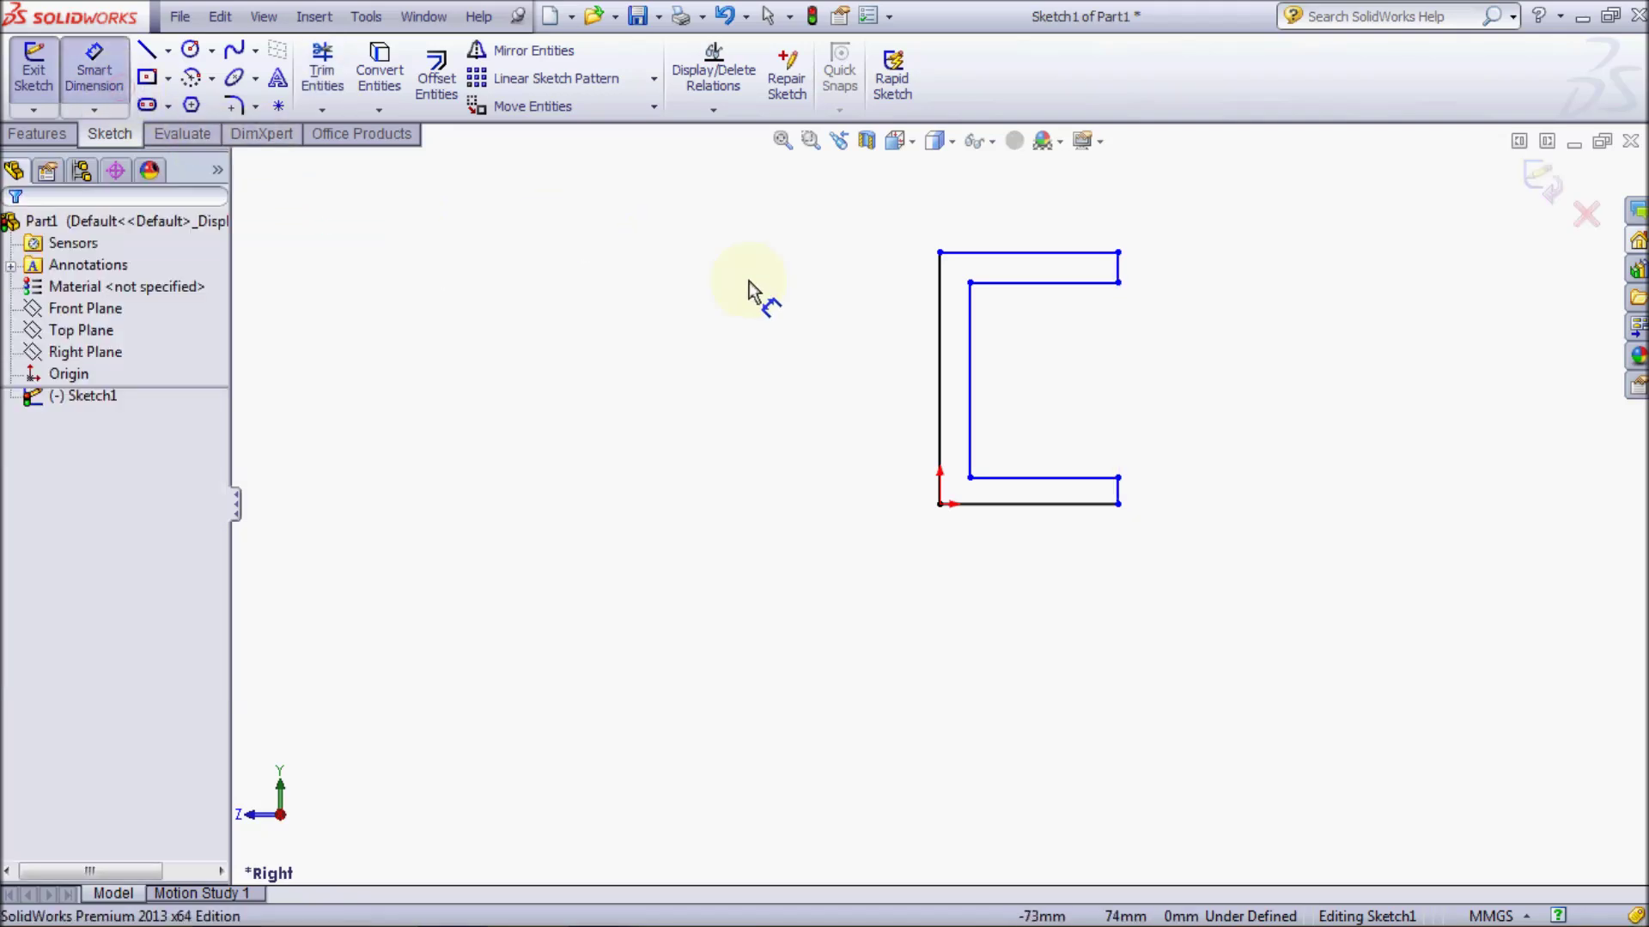
# Dimension the web thickness as 1 mm
pyautogui.click(971, 375)
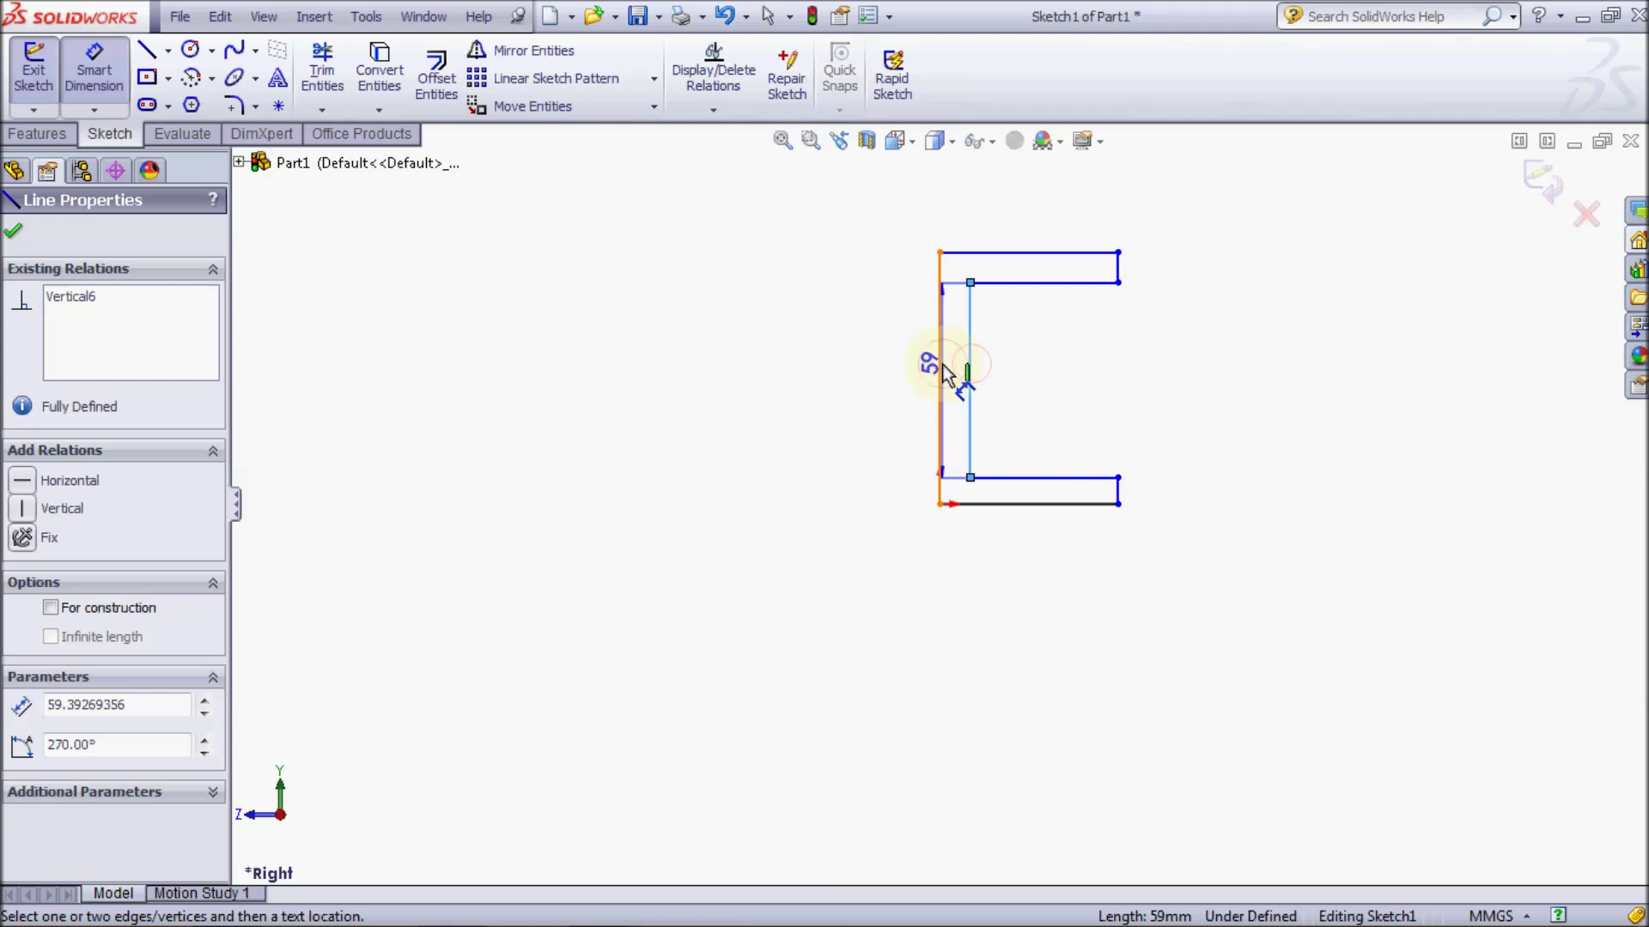
pyautogui.click(940, 365)
pyautogui.click(955, 215)
pyautogui.write('1')
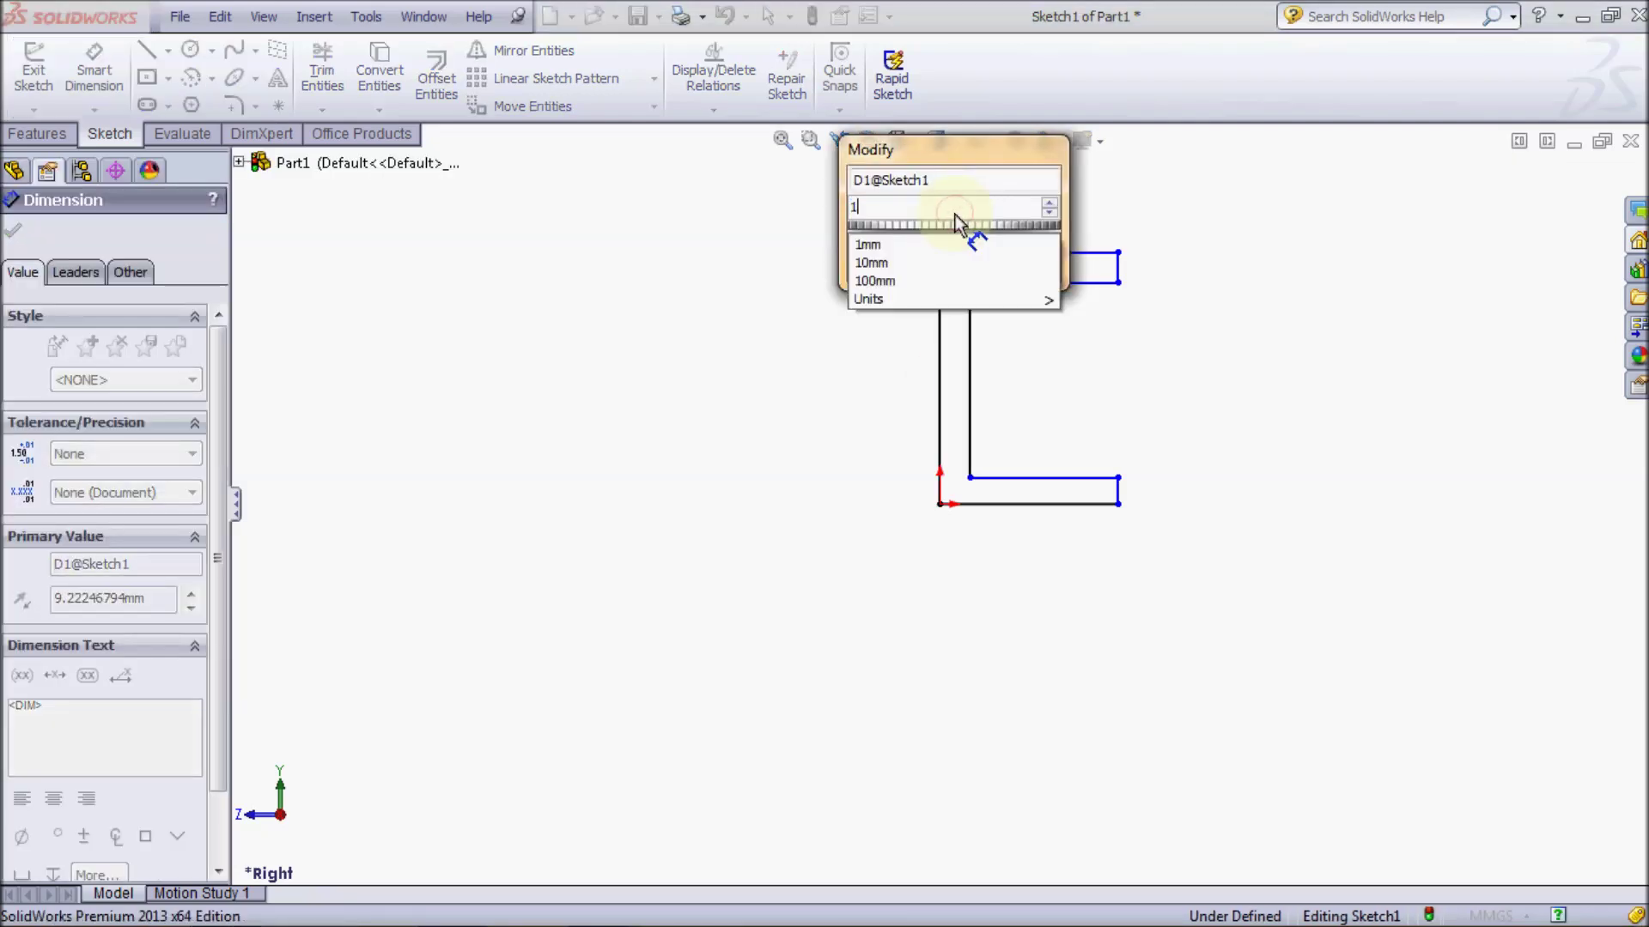
pyautogui.press('Return')
pyautogui.click(1213, 263)
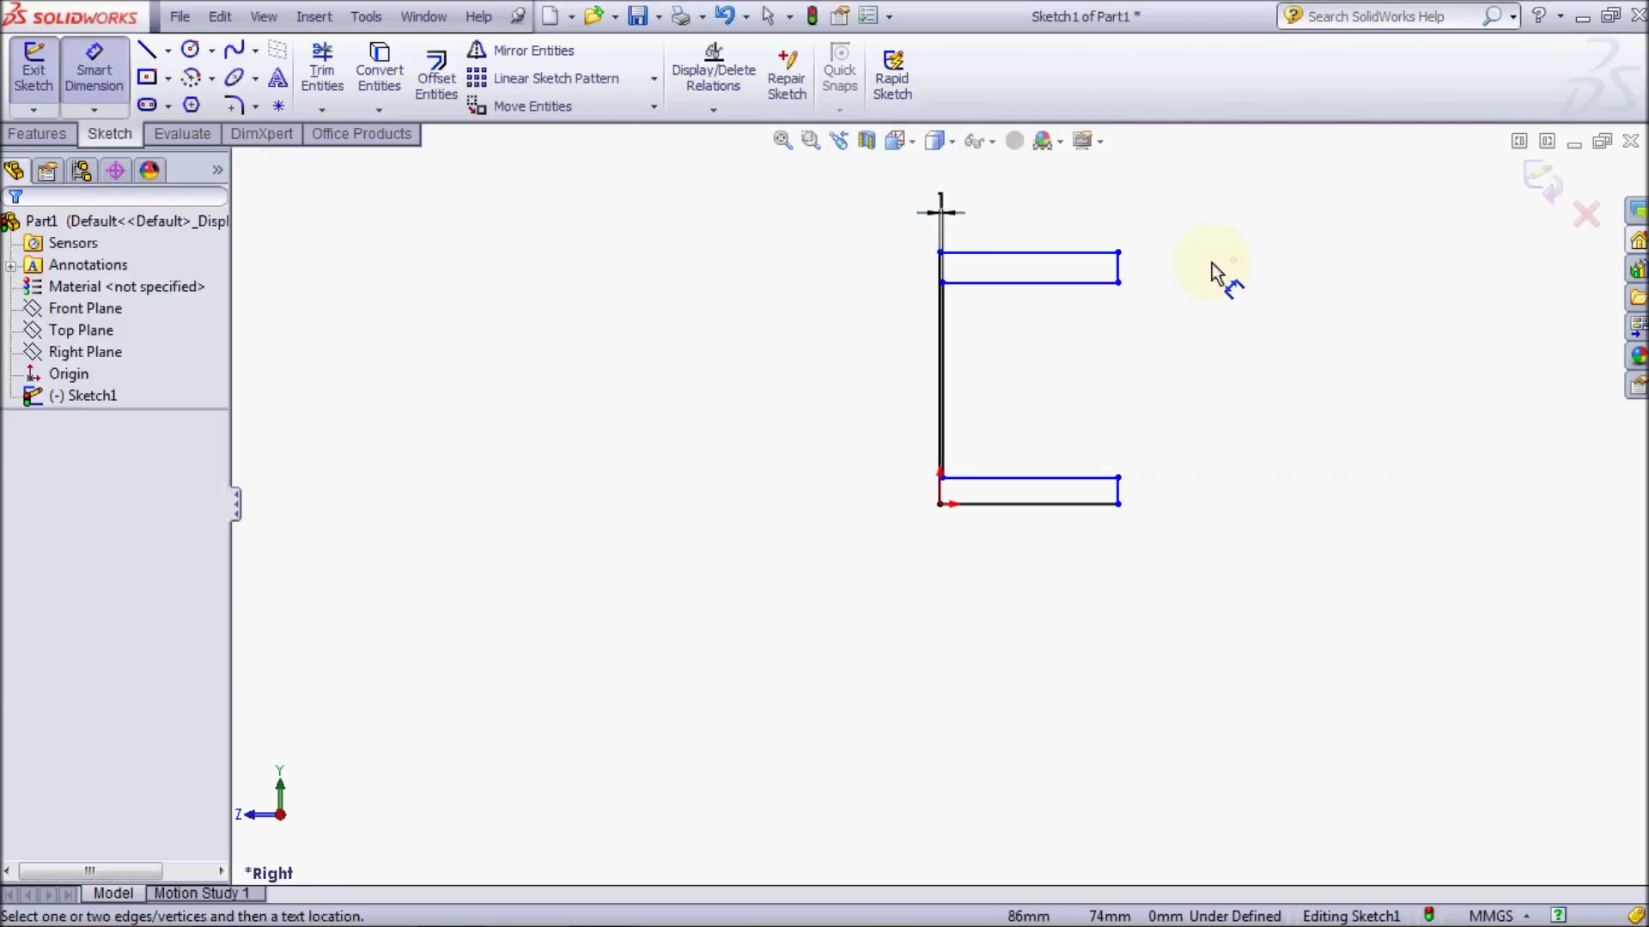
# Dimension the top and bottom flange thicknesses as 1 mm each
pyautogui.click(1120, 268)
pyautogui.click(1154, 271)
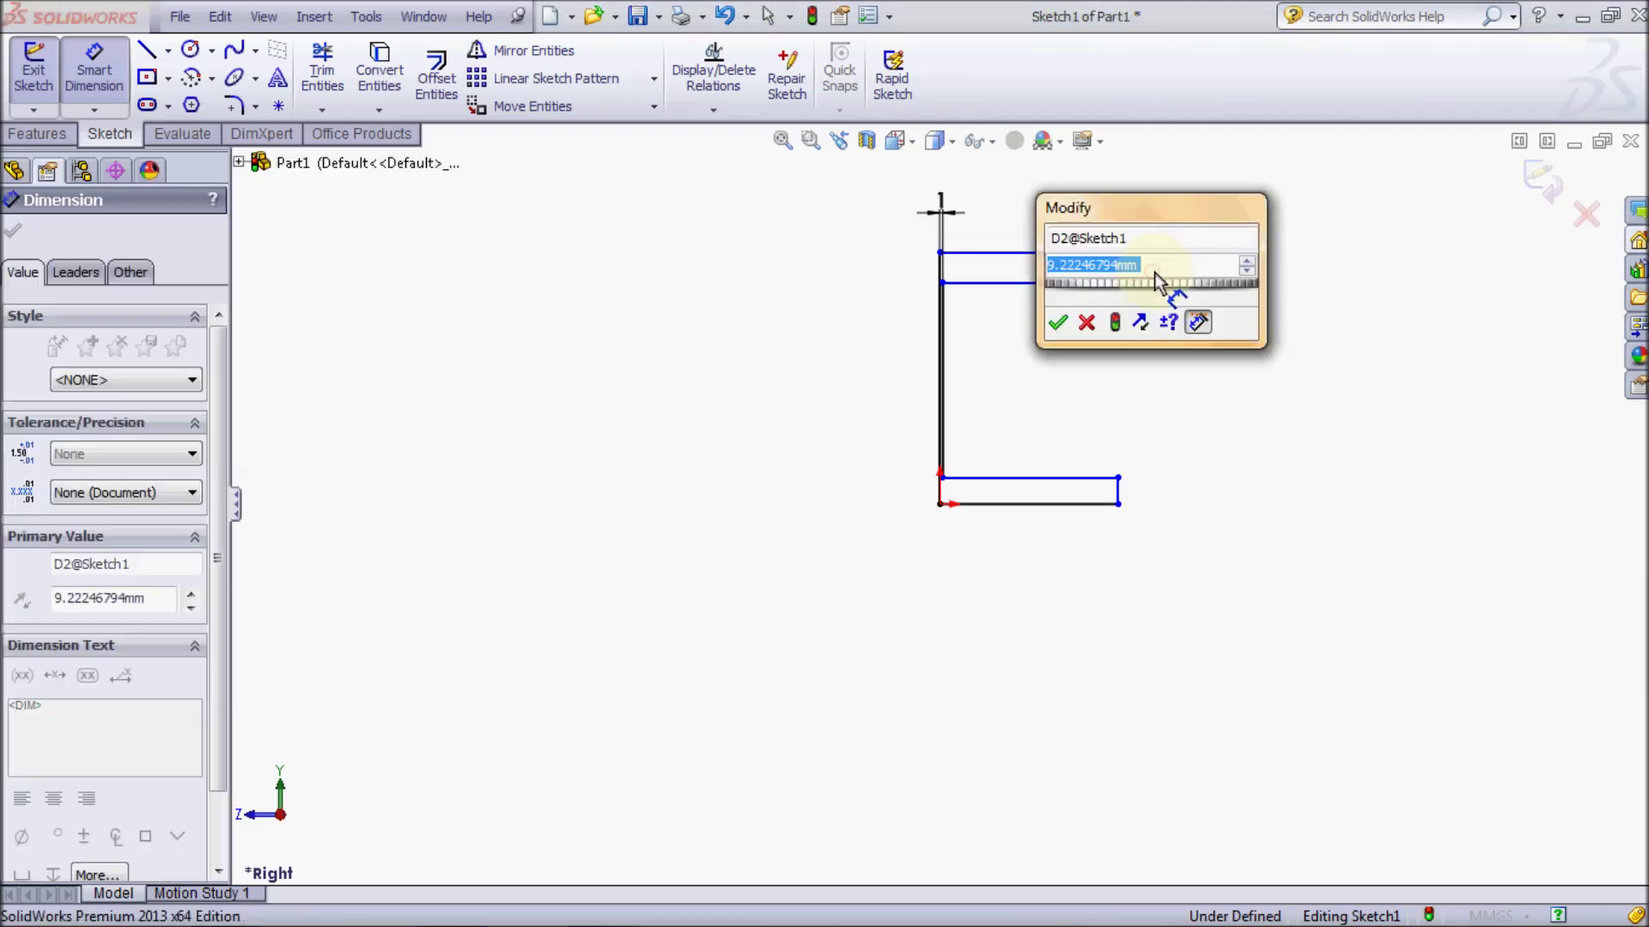
pyautogui.write('1')
pyautogui.press('Return')
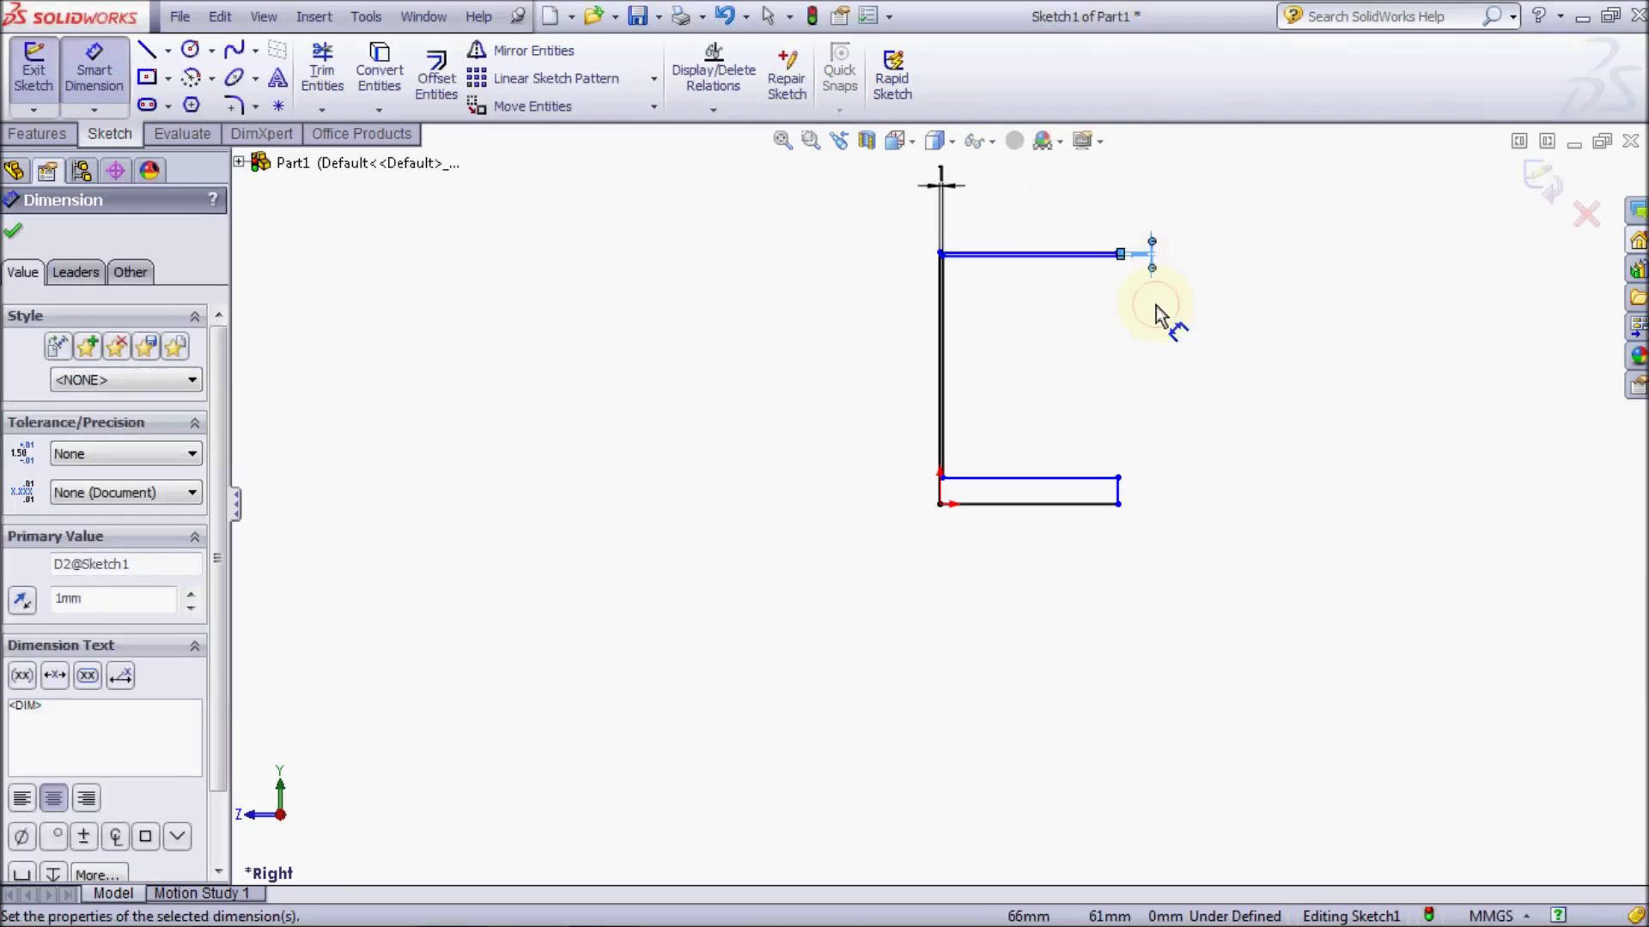
pyautogui.click(1155, 304)
pyautogui.click(1119, 491)
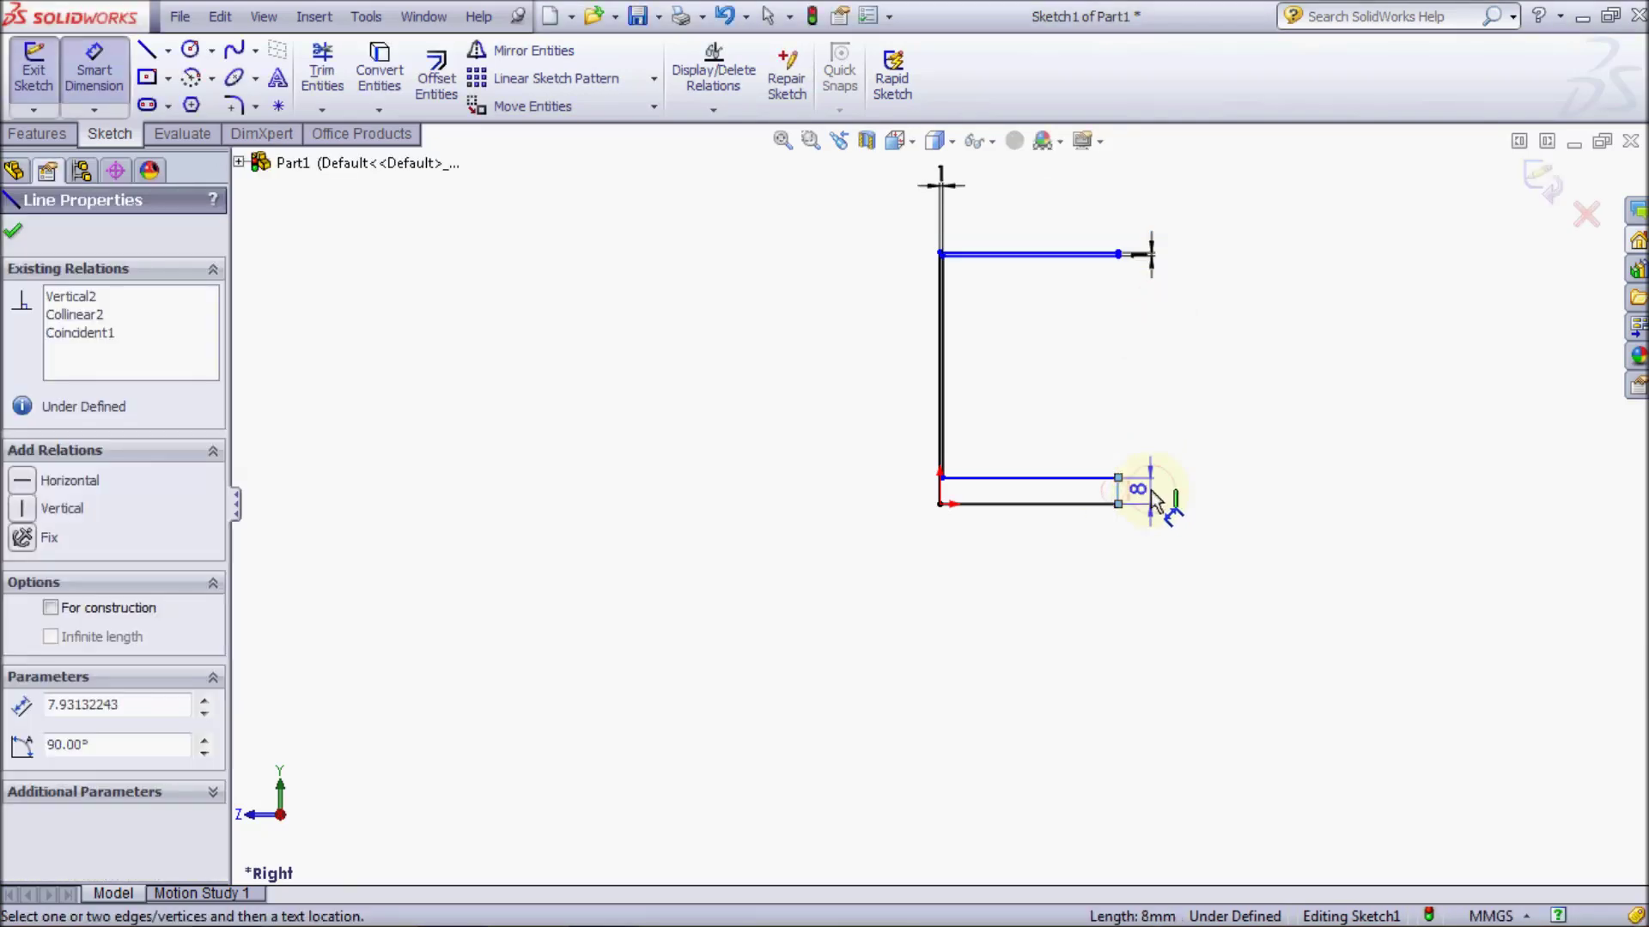
pyautogui.click(1155, 491)
pyautogui.write('1')
pyautogui.press('Return')
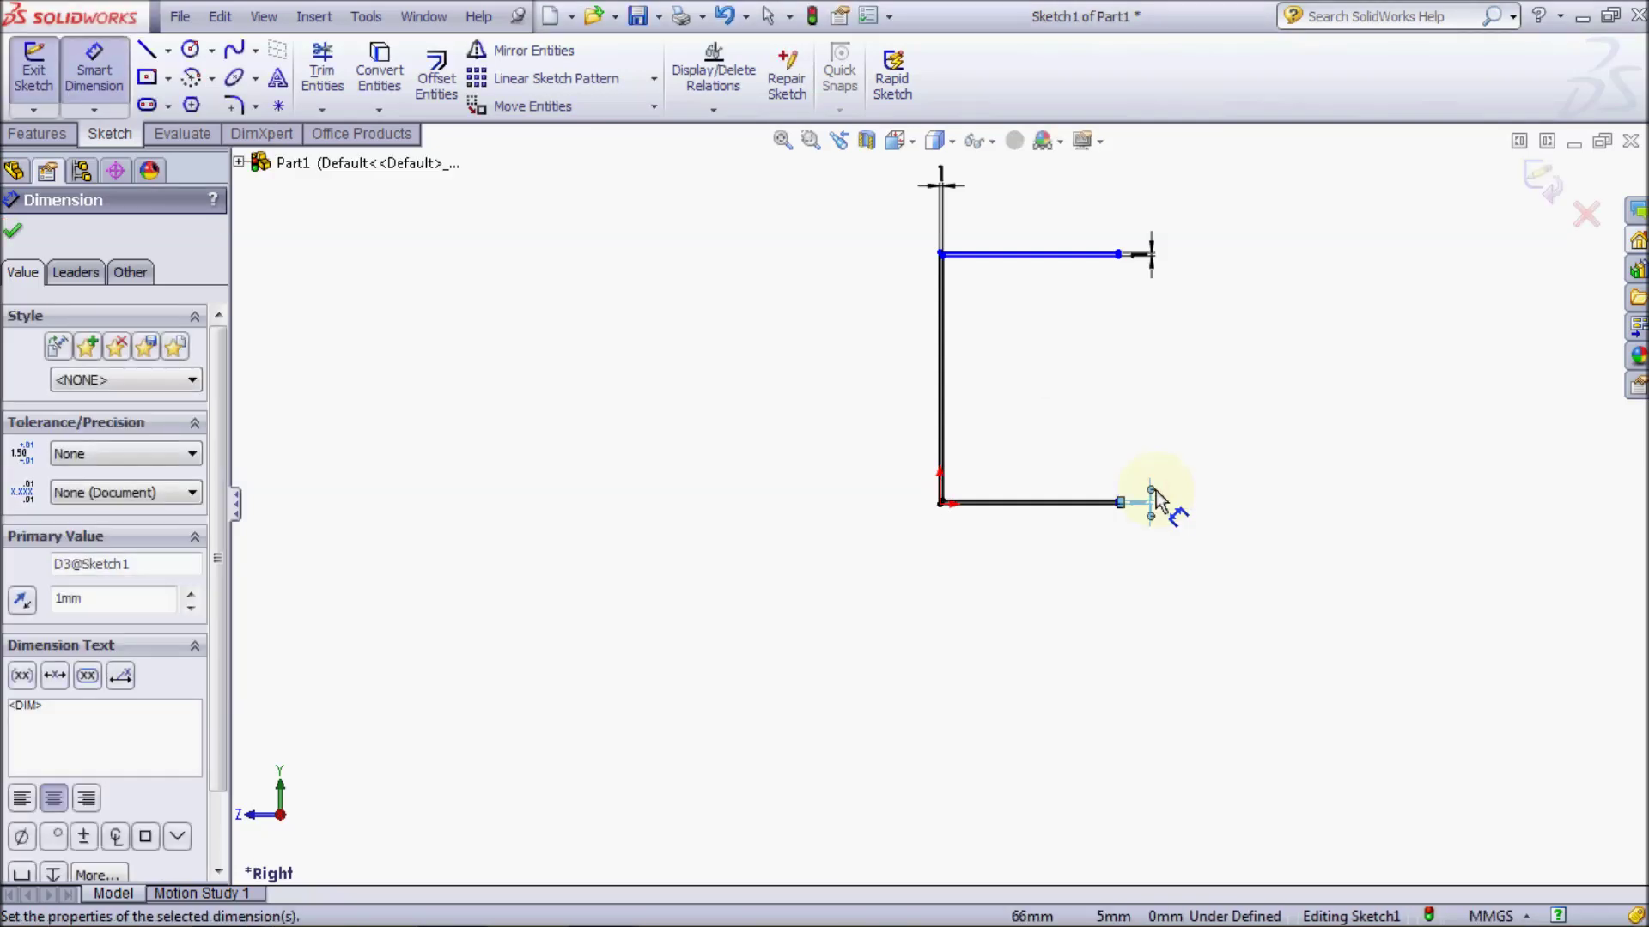
pyautogui.click(1159, 556)
# Dimension the flange length as 10 mm and the web height as 20 mm
pyautogui.click(1046, 508)
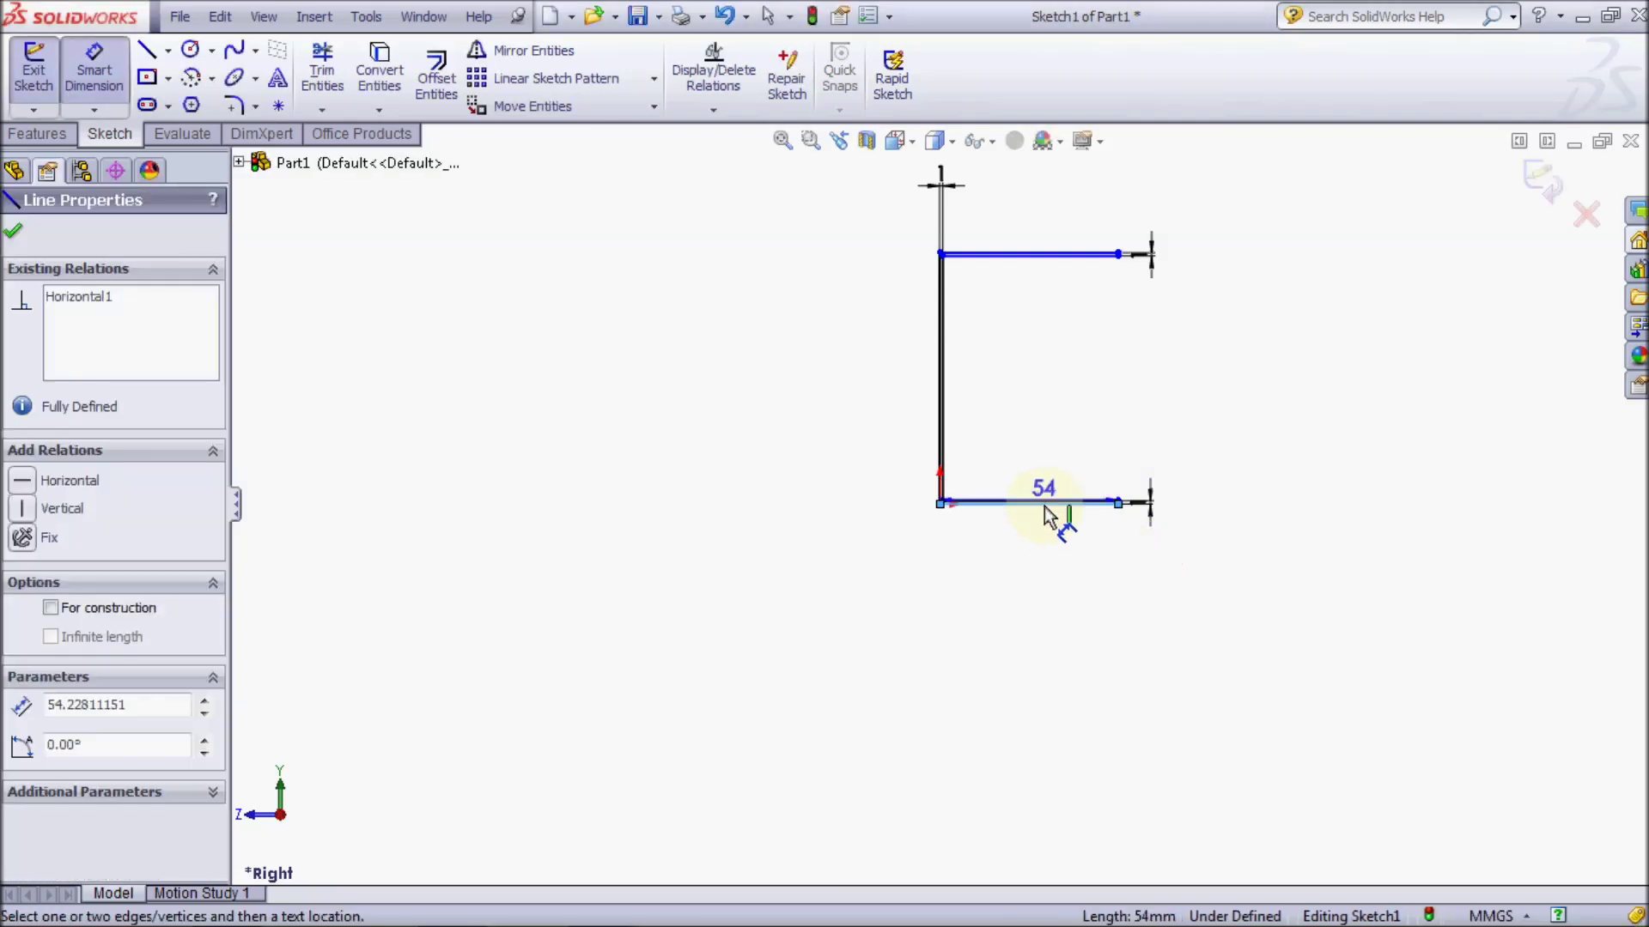
pyautogui.click(1037, 550)
pyautogui.write('10')
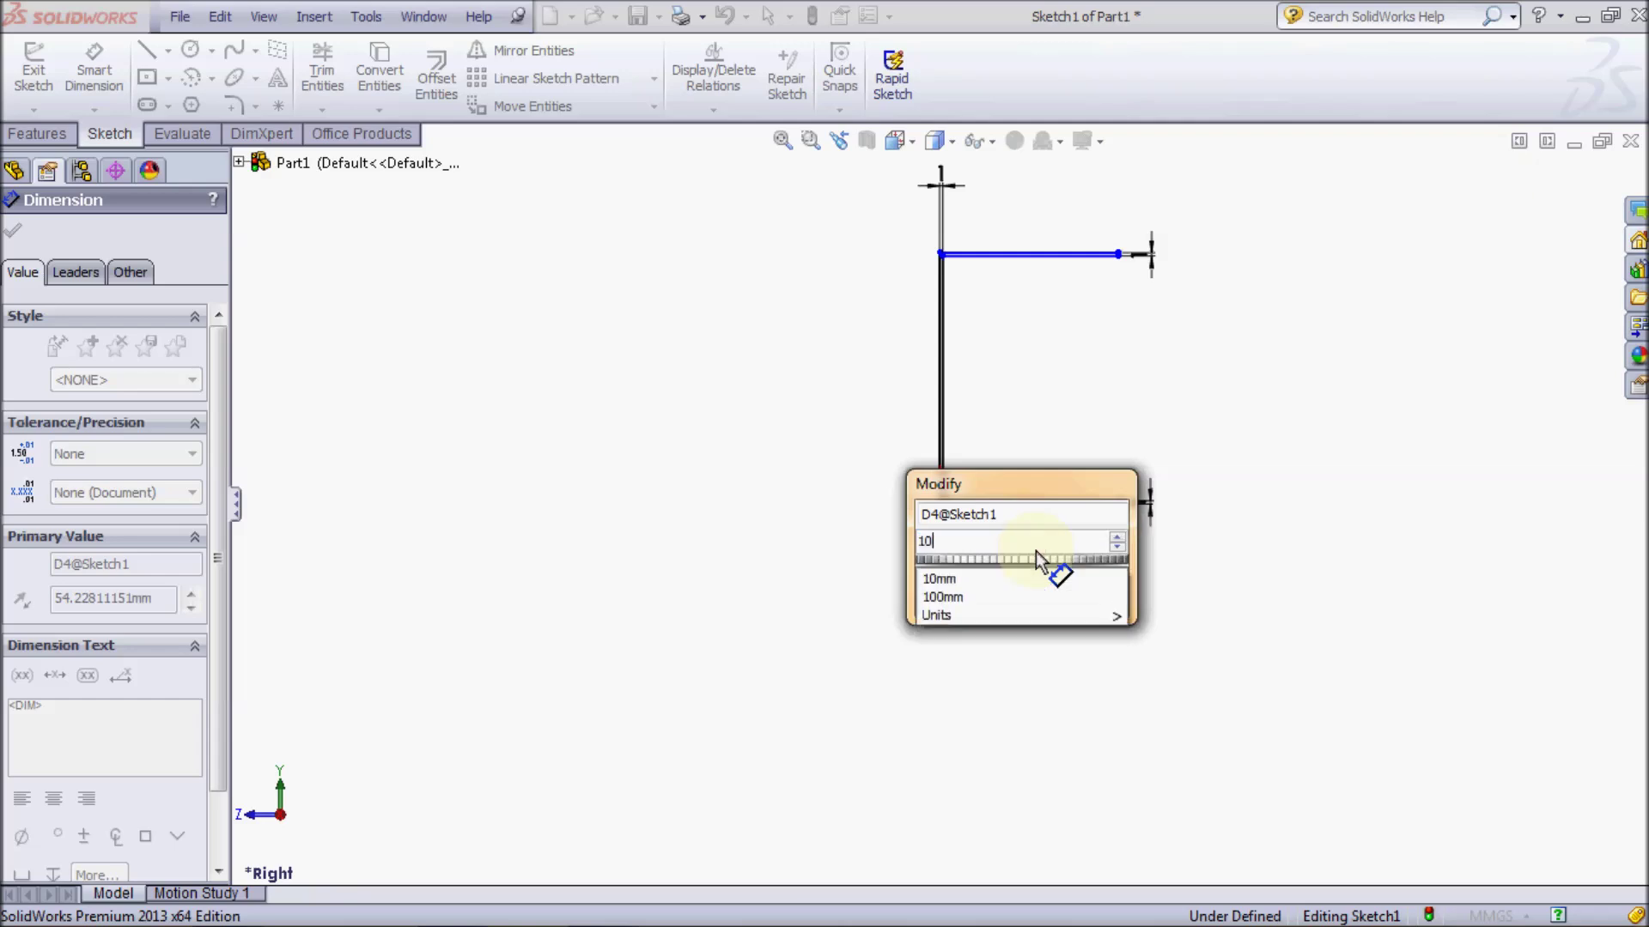
pyautogui.press('Return')
pyautogui.click(1127, 513)
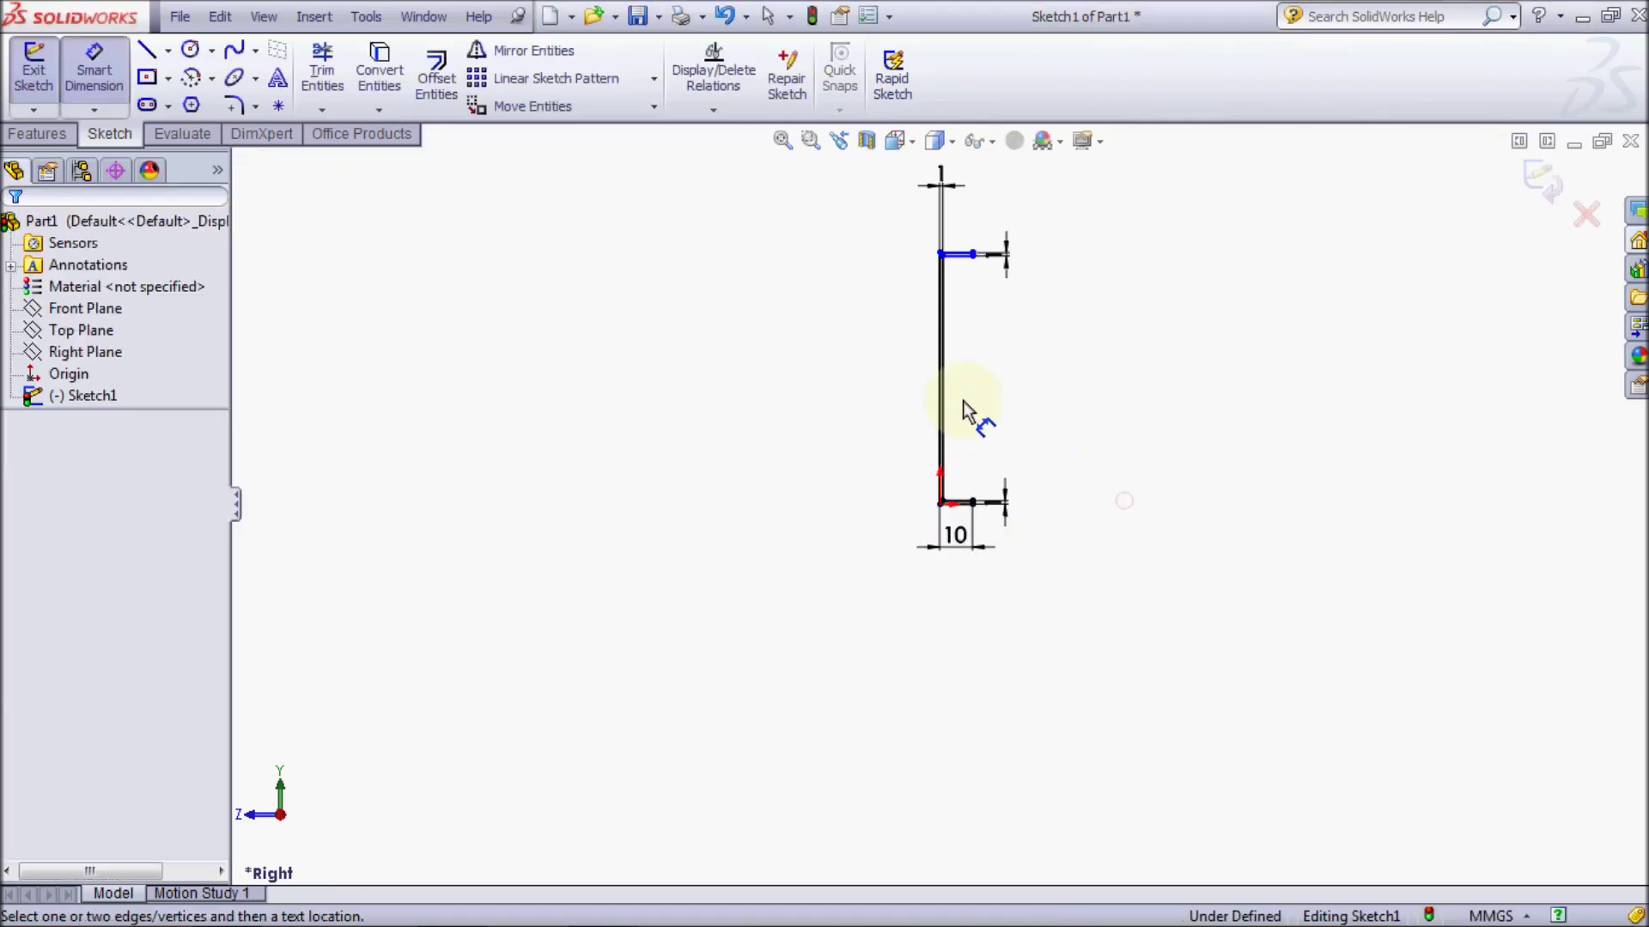
pyautogui.click(936, 390)
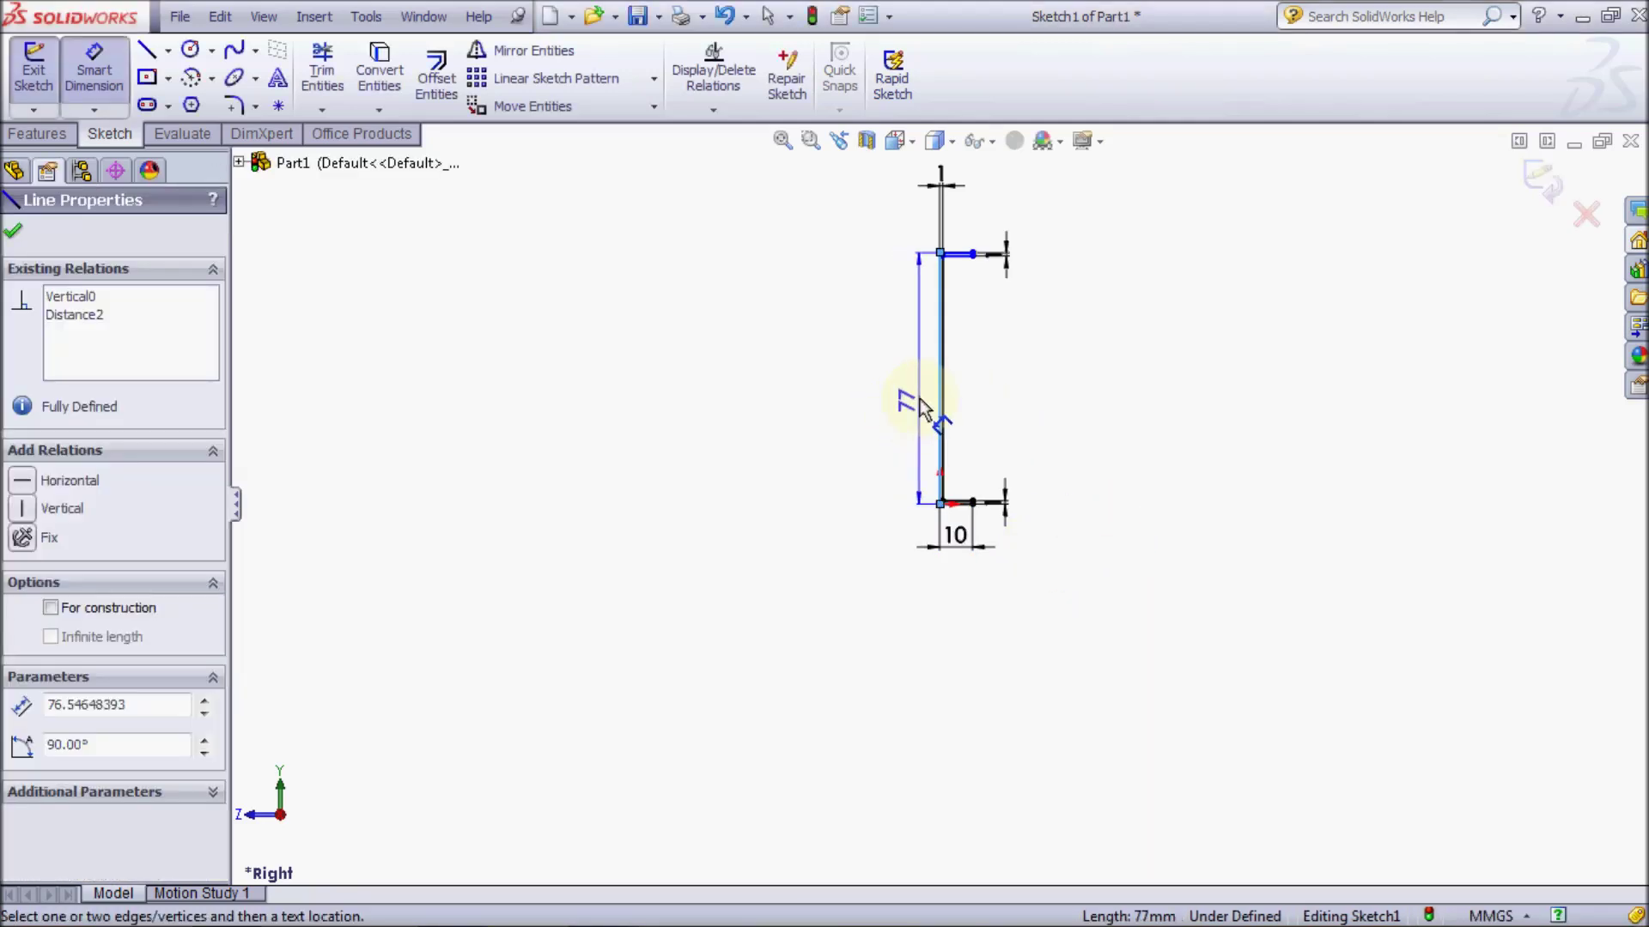
pyautogui.click(919, 402)
pyautogui.write('20')
pyautogui.press('Return')
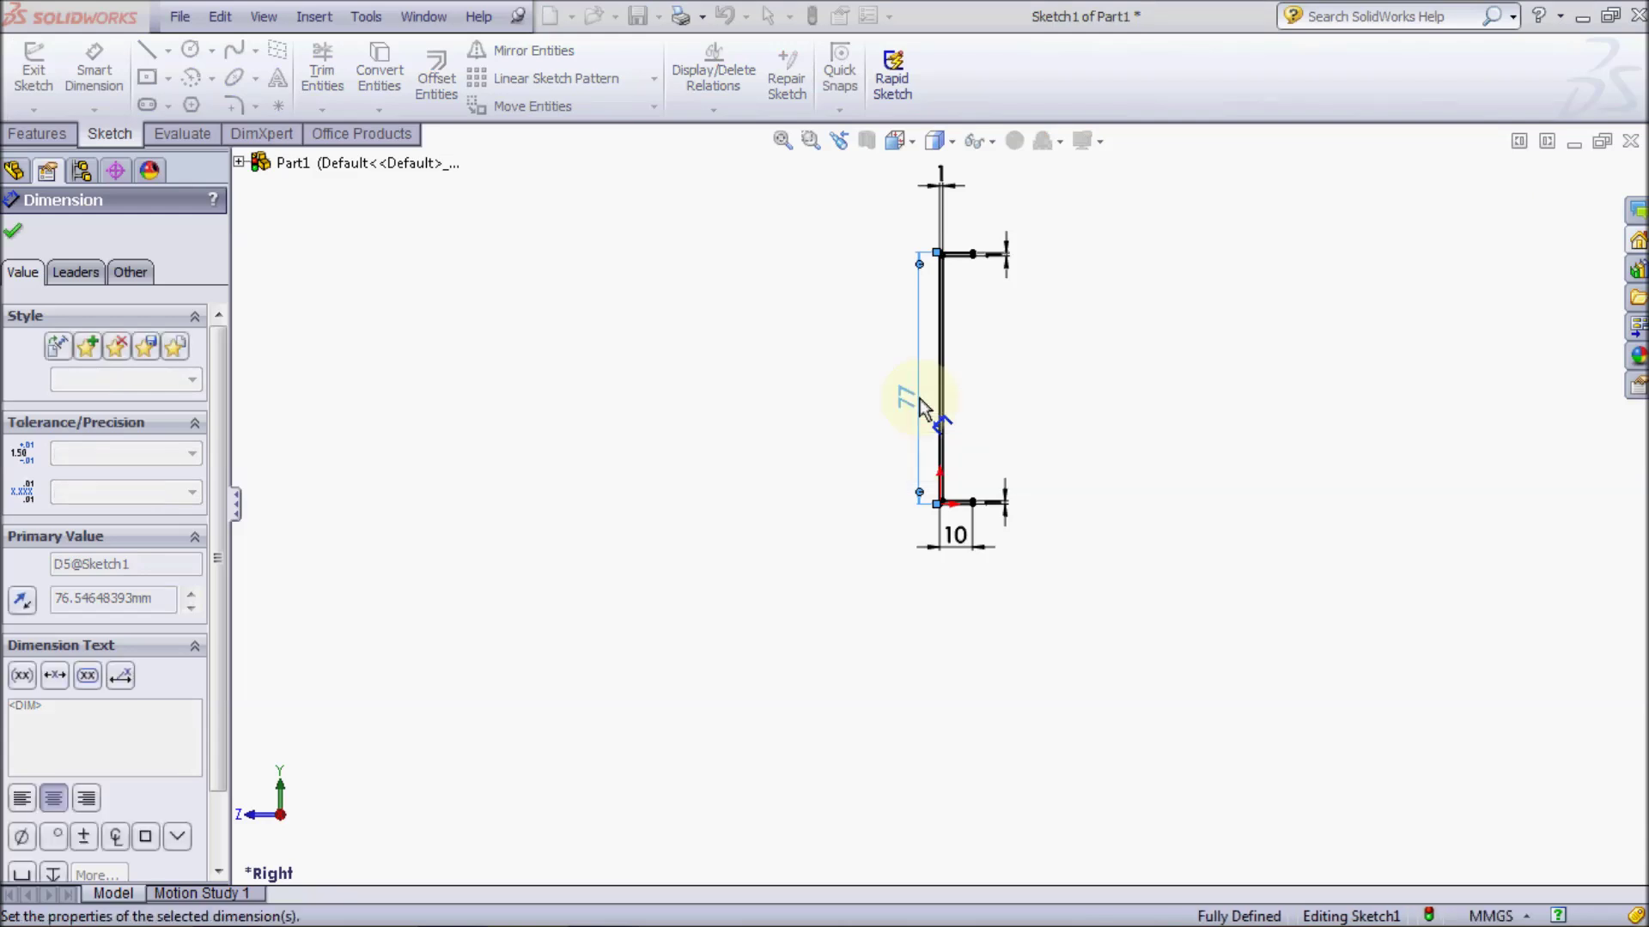
pyautogui.click(1138, 388)
# Move the 1, 10 and 20 dimensions closer to the profile, fit the view, and exit the sketch
pyautogui.scroll(-3, 1137, 388)
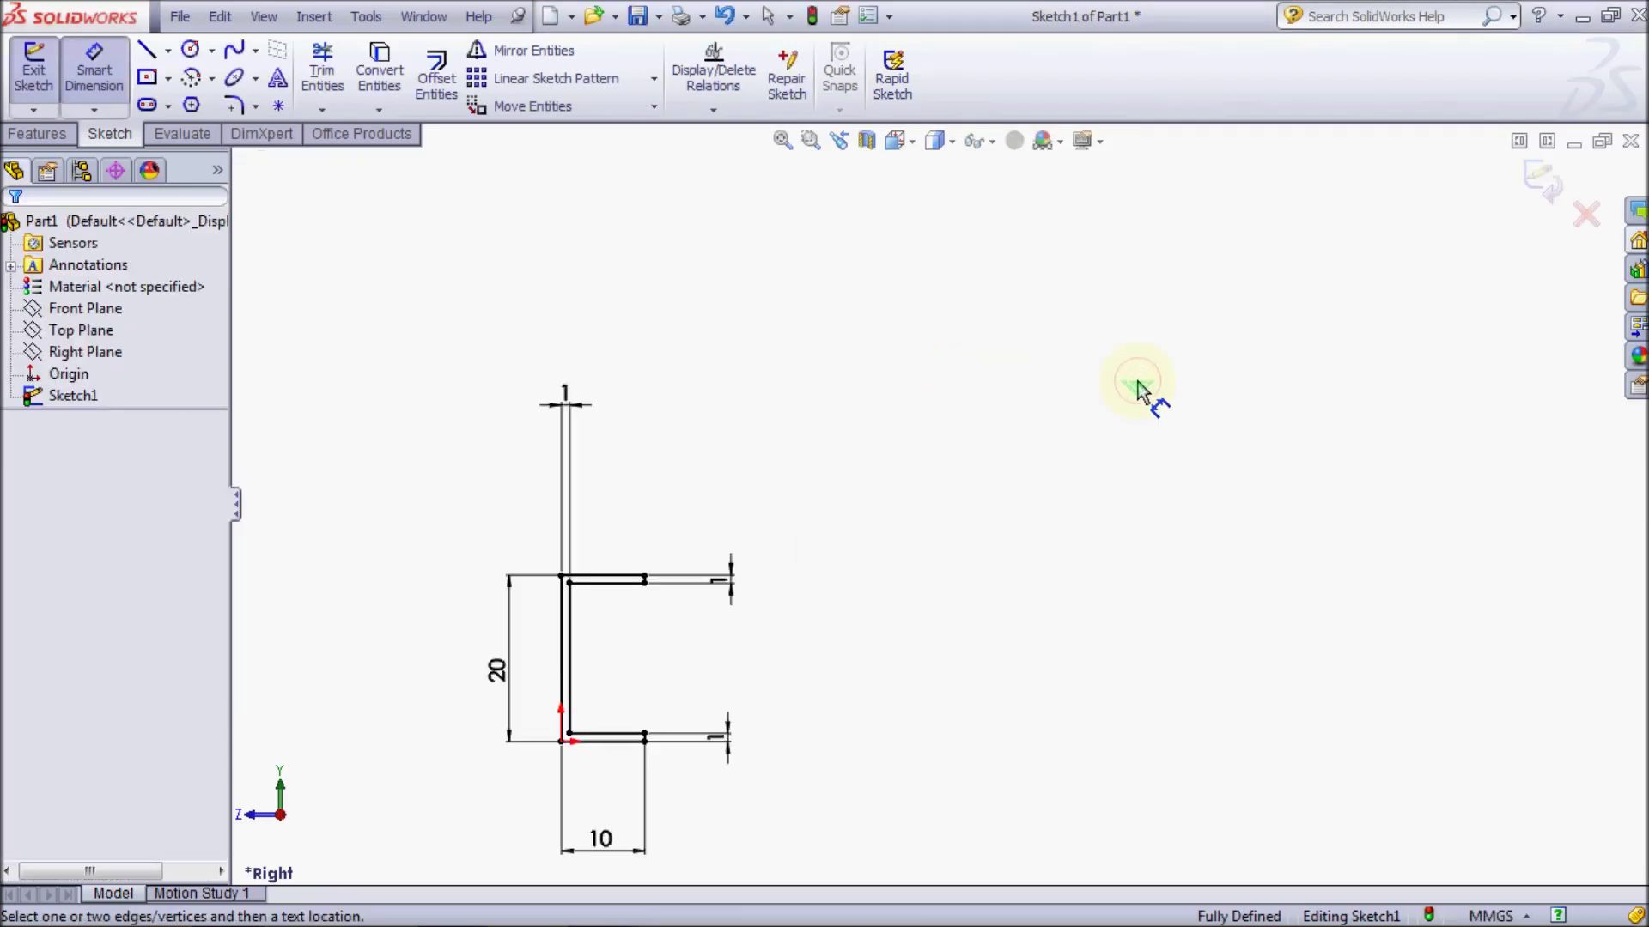
pyautogui.press('f')
pyautogui.moveTo(869, 241); pyautogui.dragTo(889, 382)
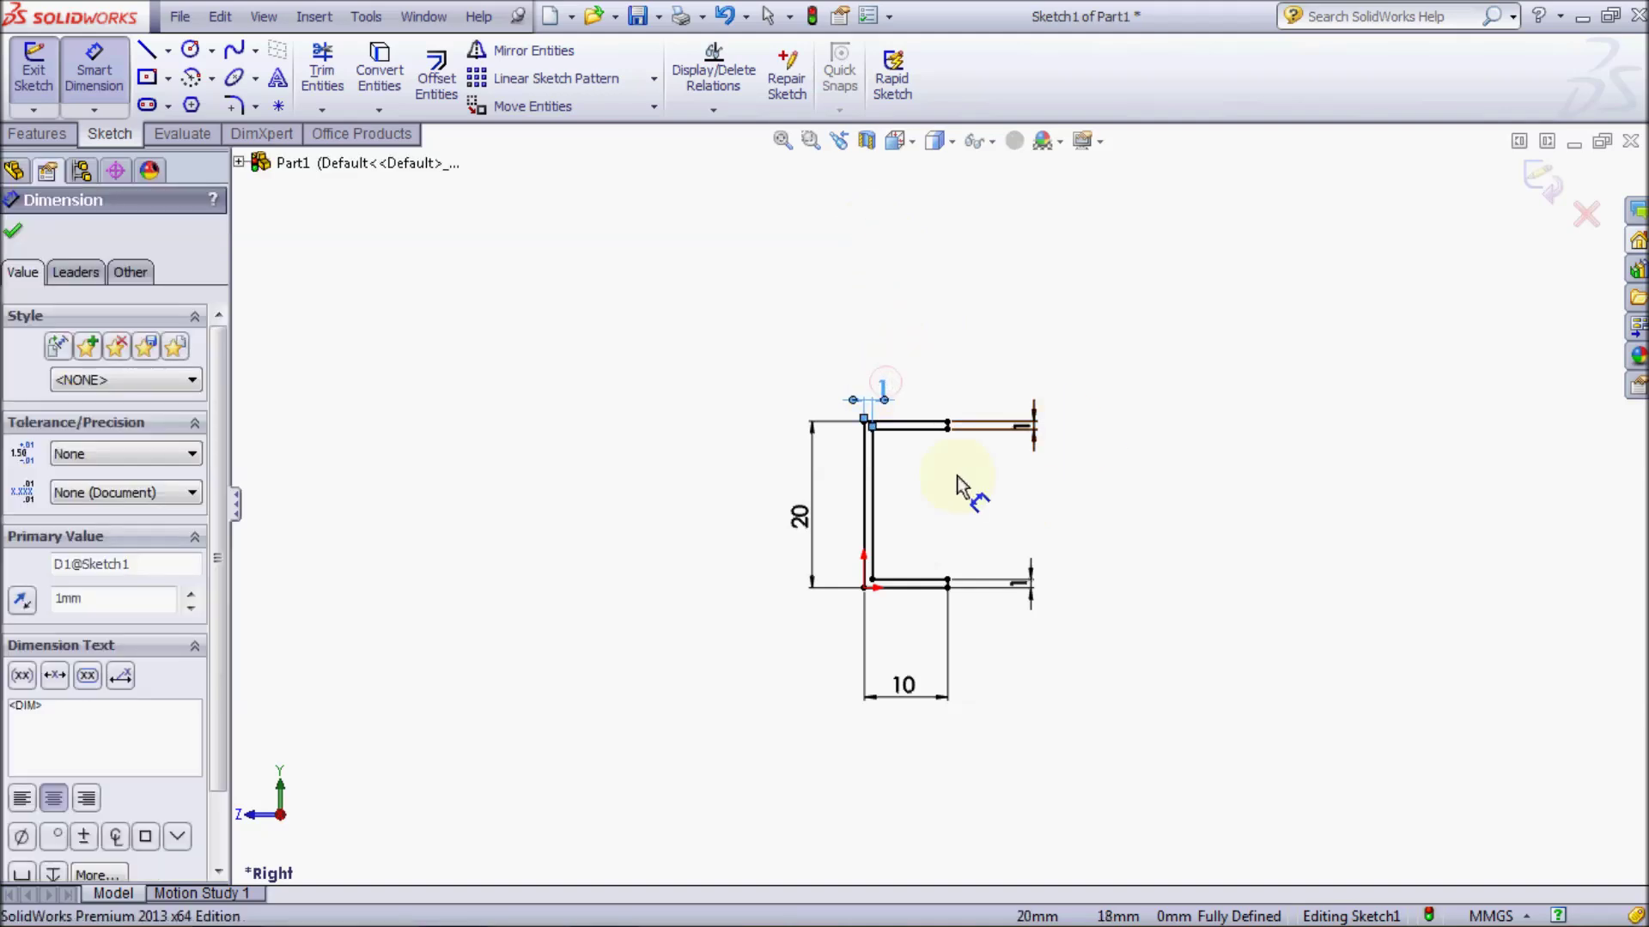
pyautogui.moveTo(904, 684); pyautogui.dragTo(917, 660)
pyautogui.moveTo(799, 515); pyautogui.dragTo(820, 486)
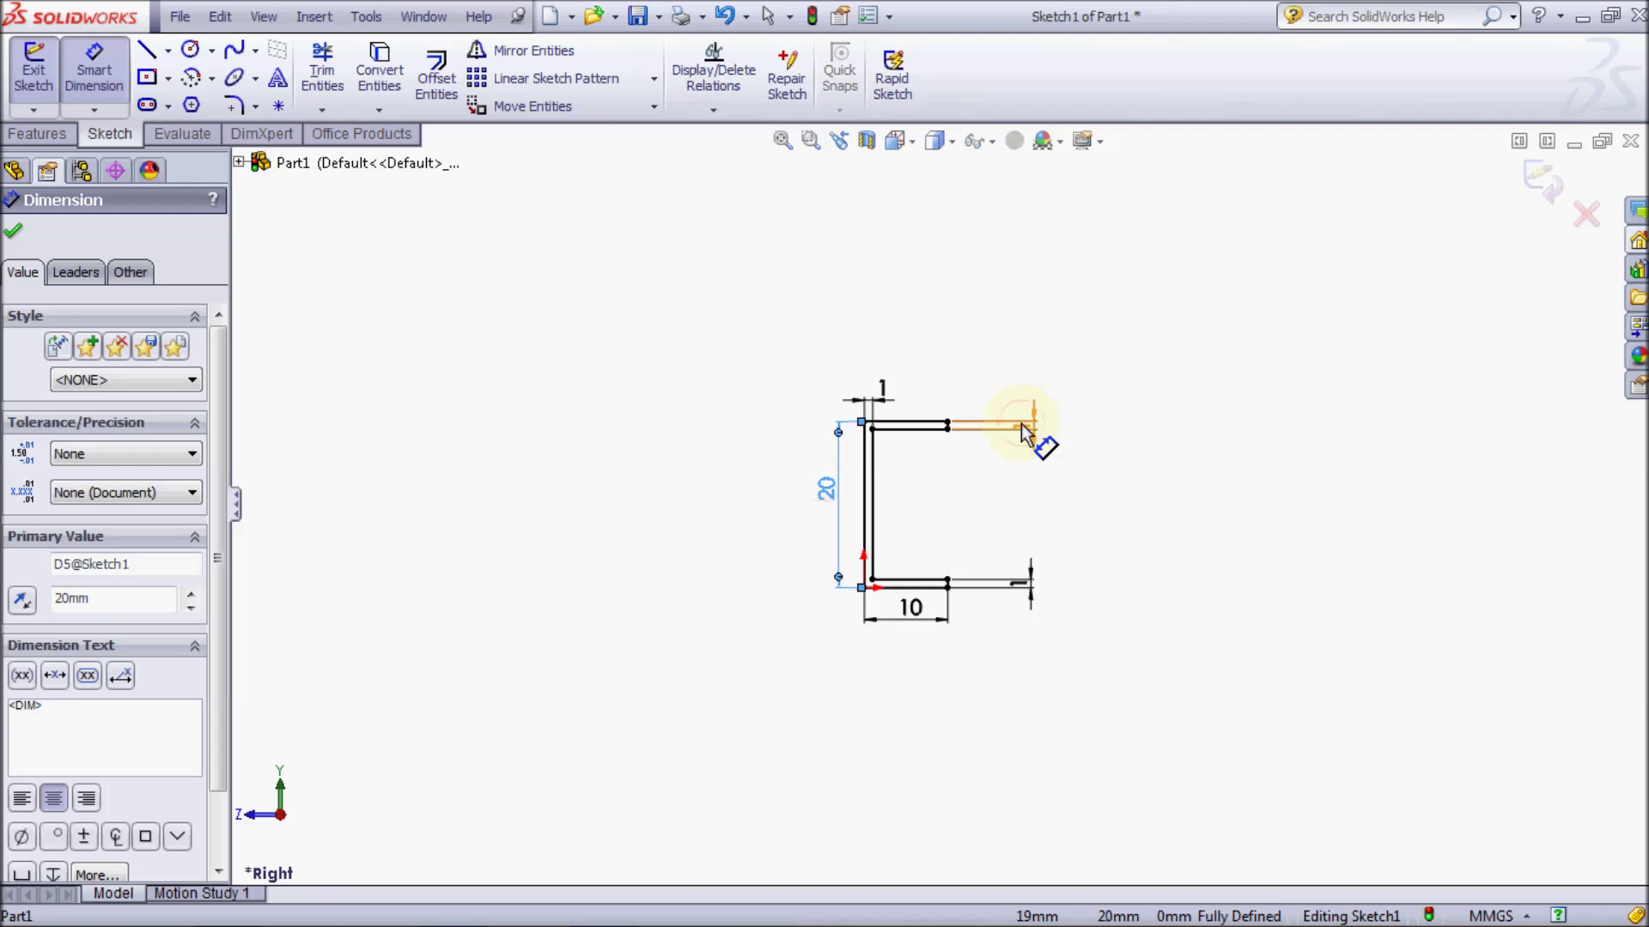
pyautogui.click(1020, 583)
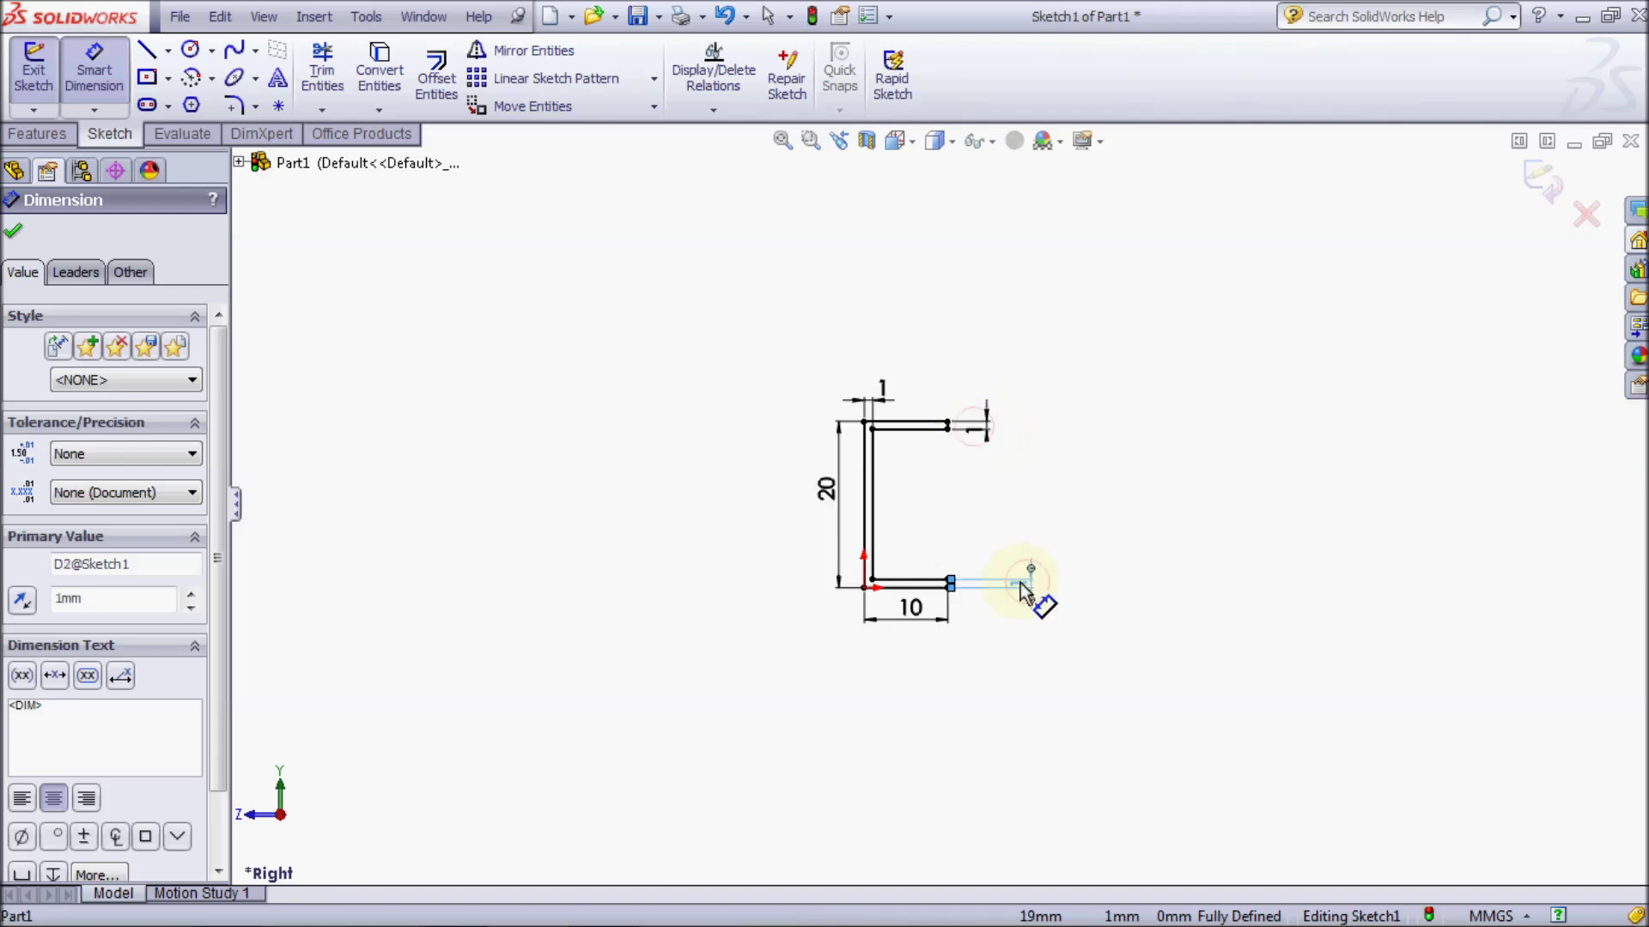
pyautogui.click(1087, 497)
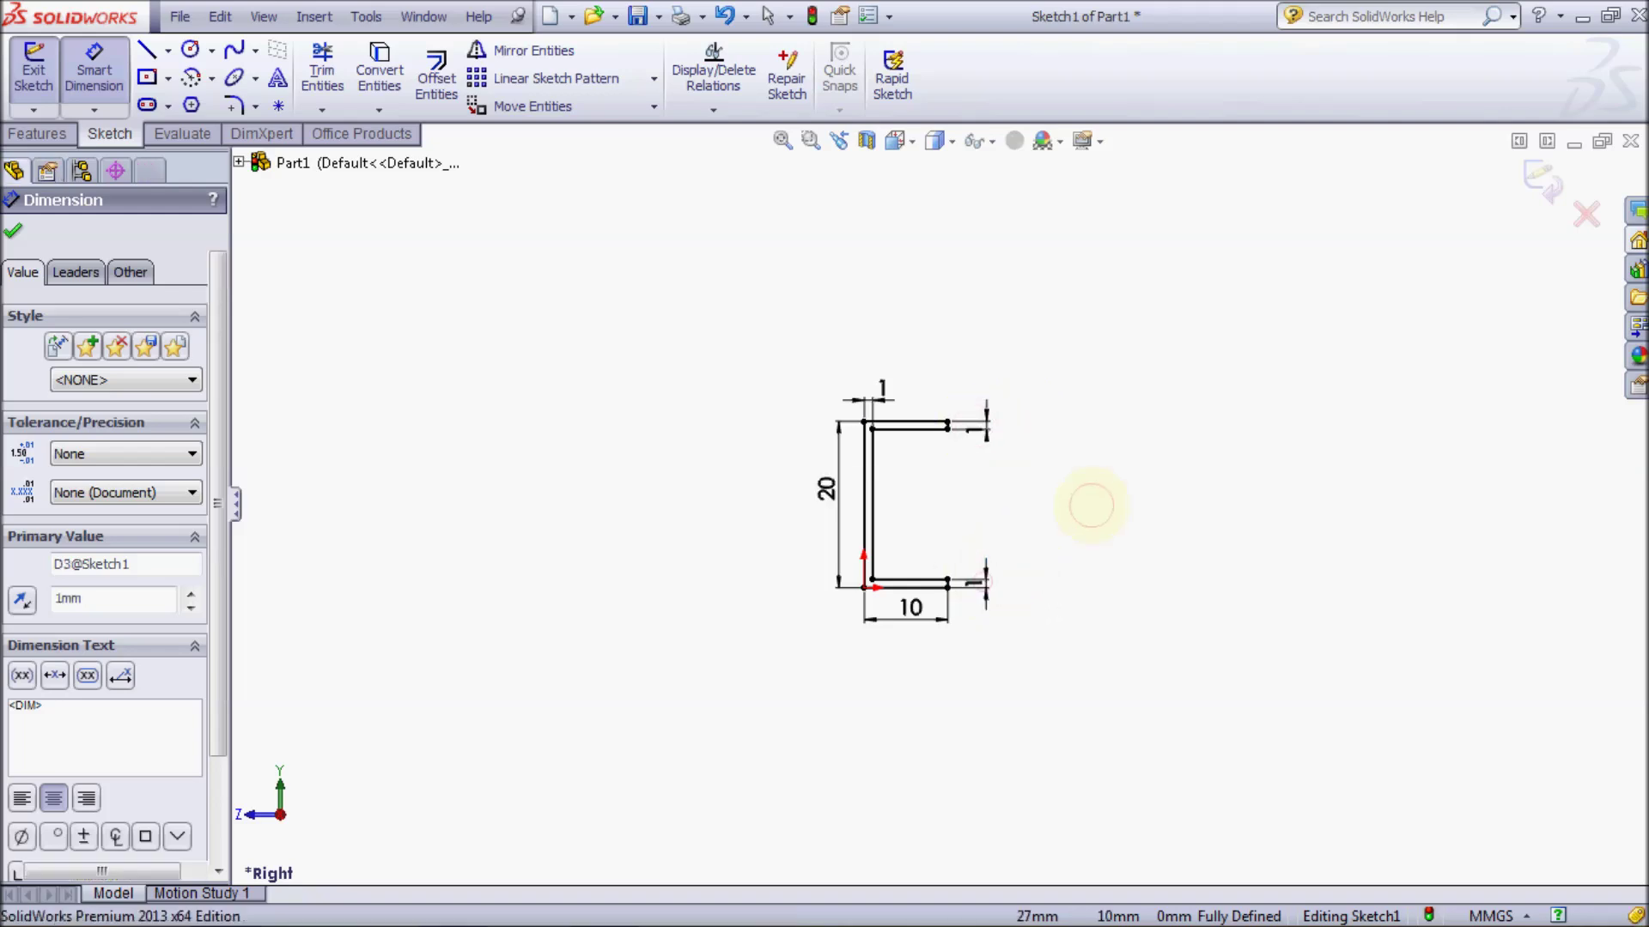
pyautogui.click(782, 142)
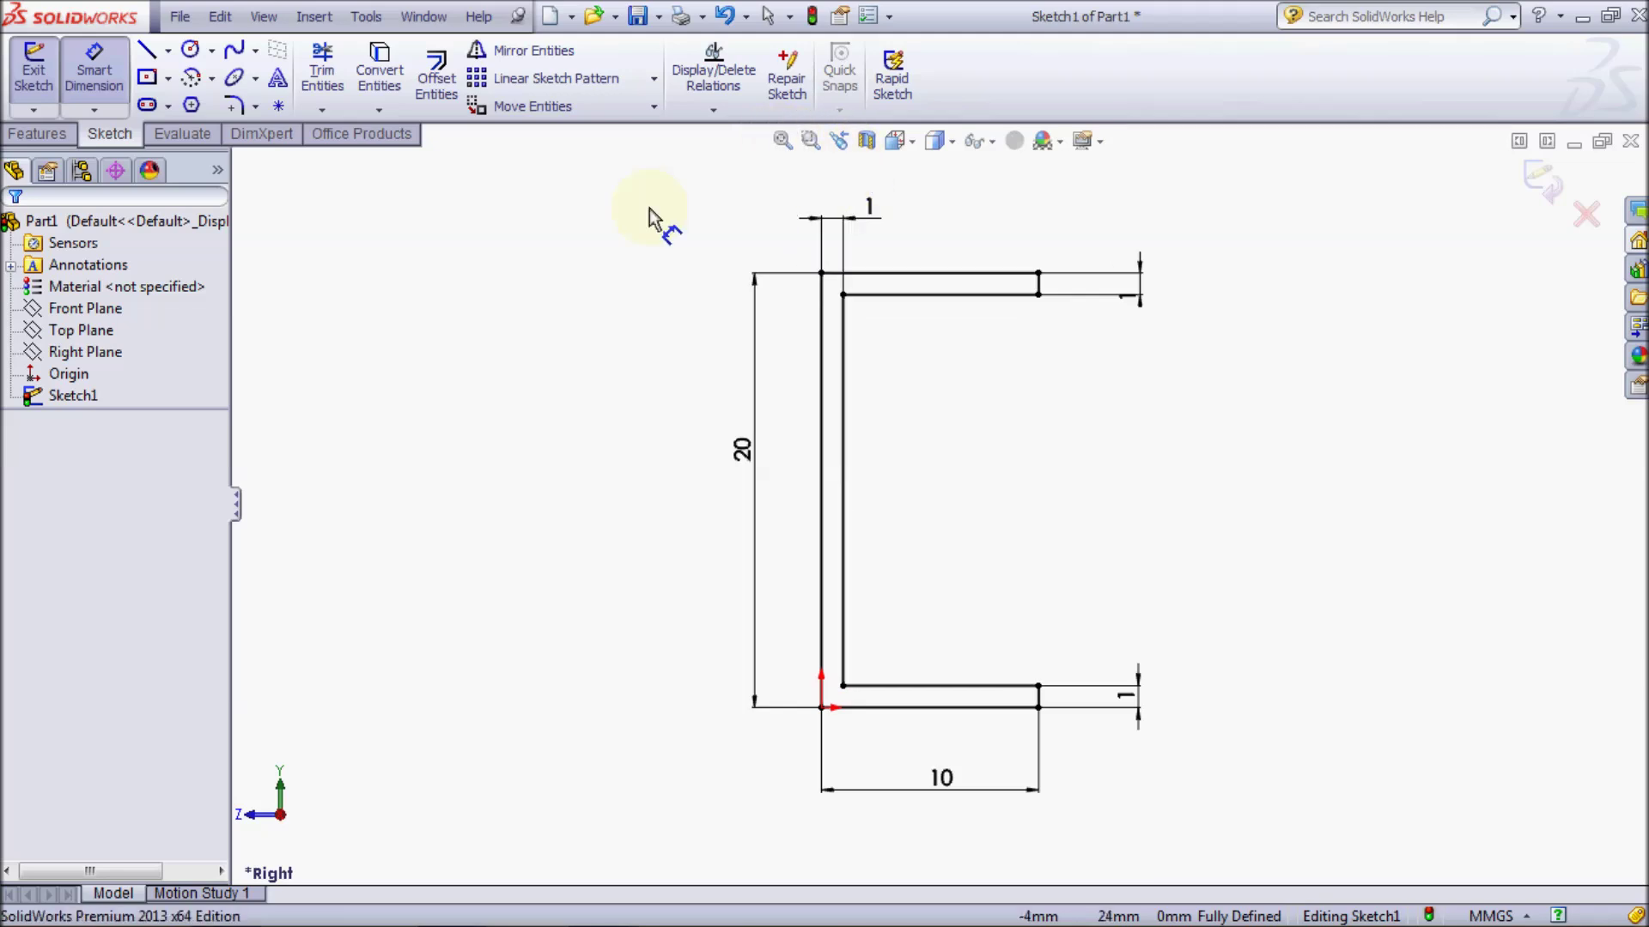
pyautogui.click(33, 70)
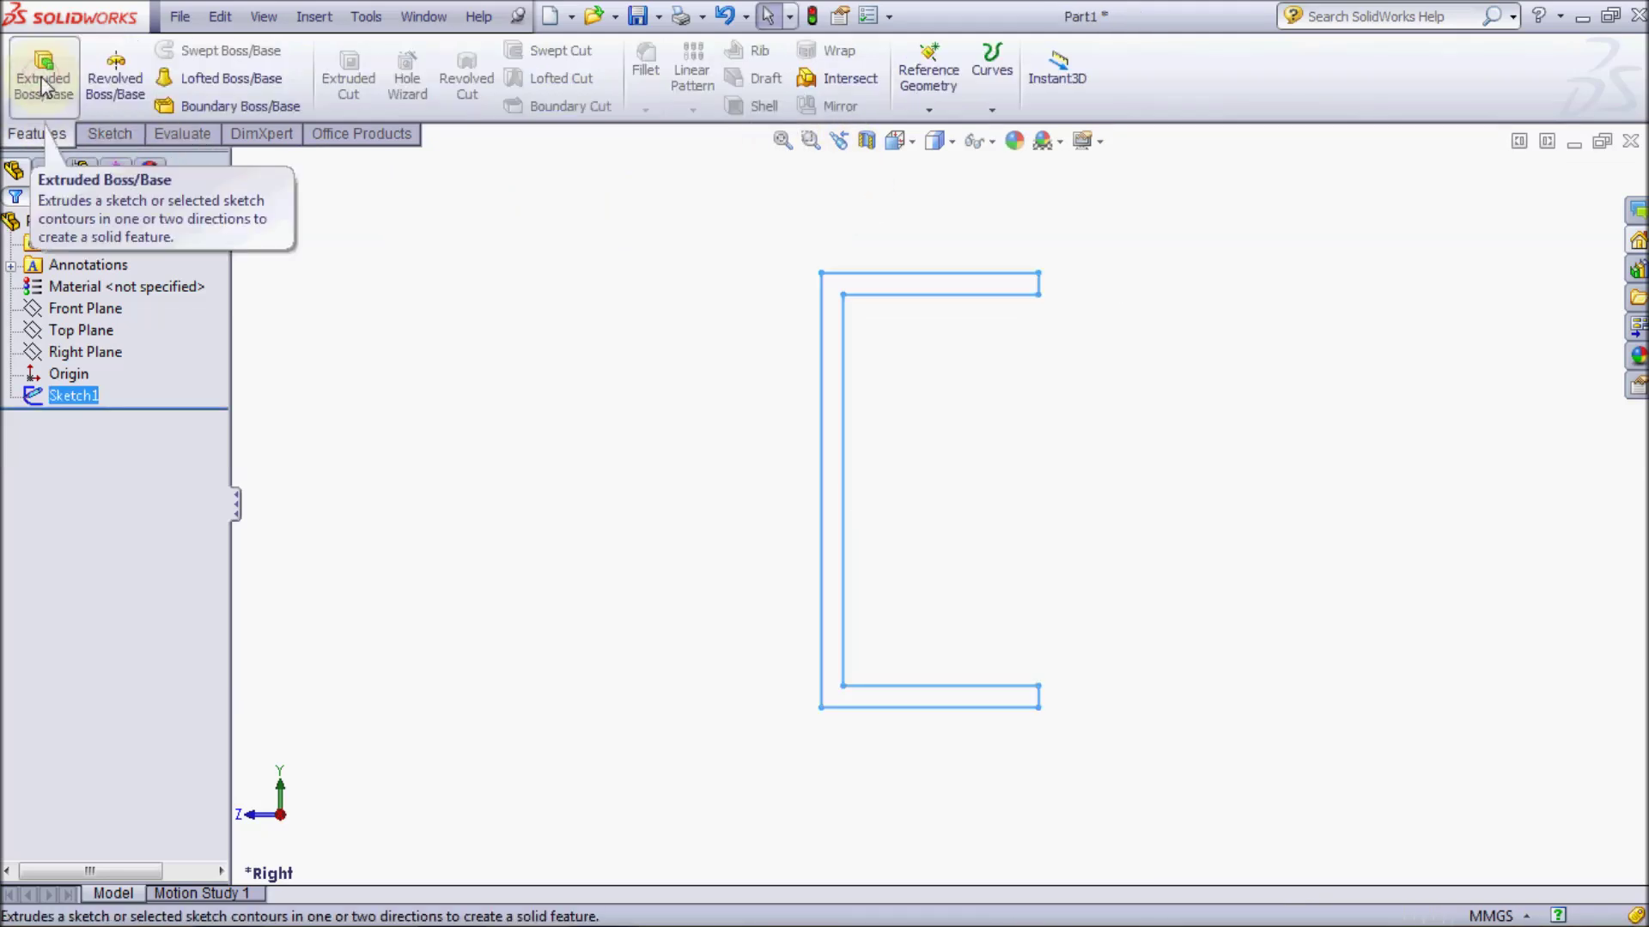
# Extrude the channel profile 100 mm blind into a solid beam and fit it in view
pyautogui.click(41, 78)
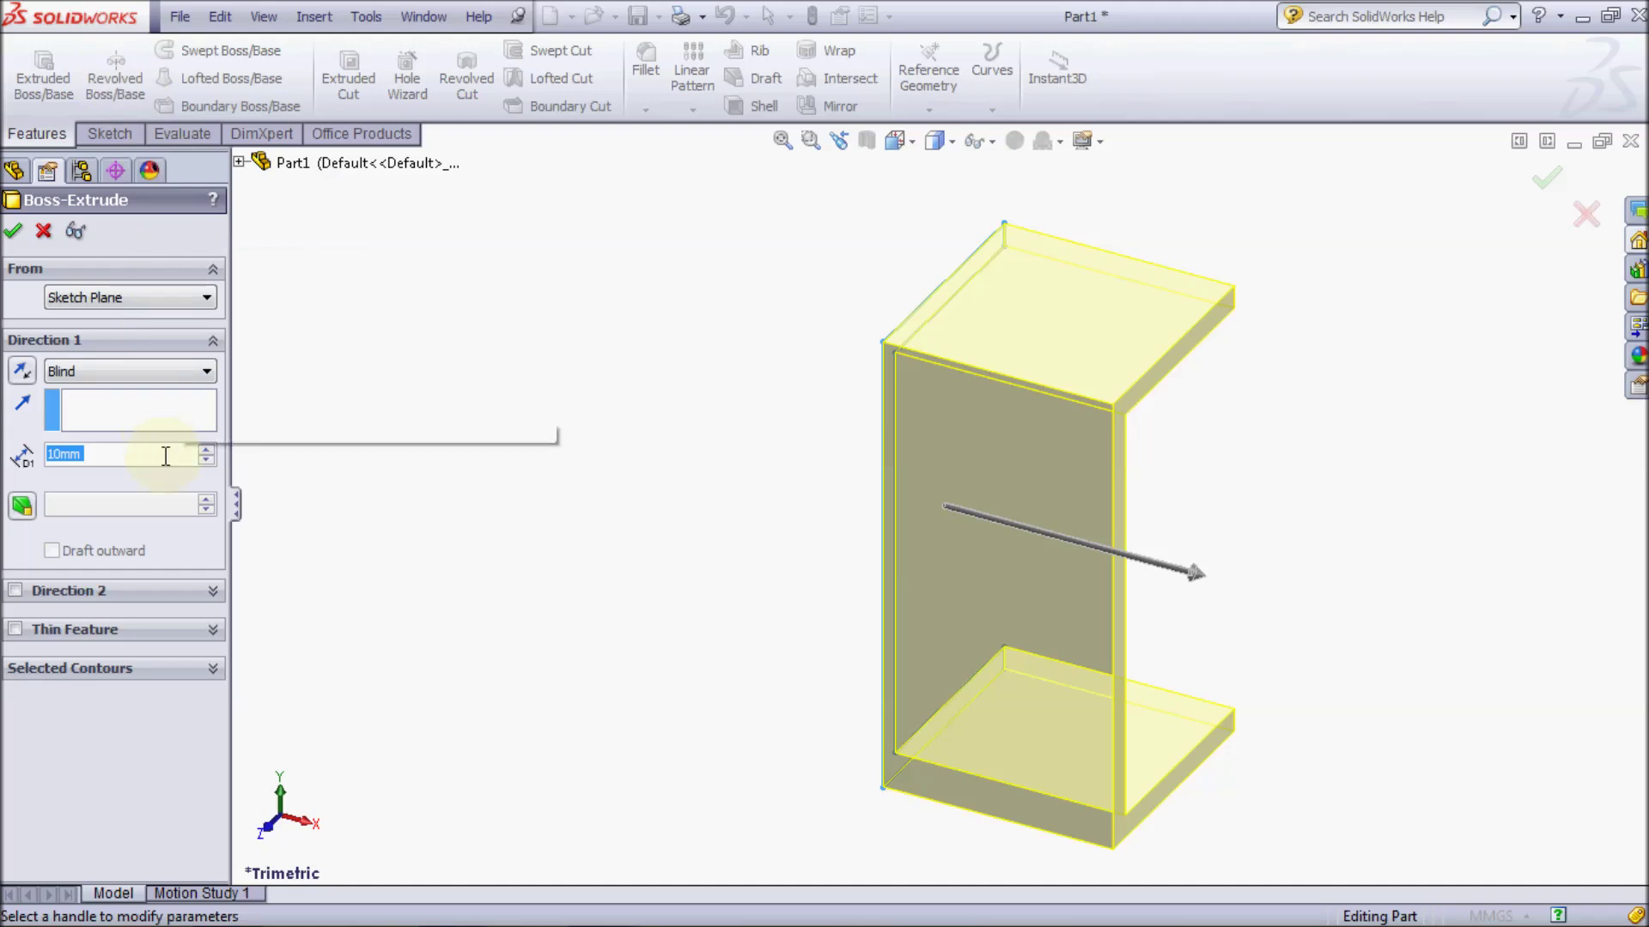
pyautogui.write('100')
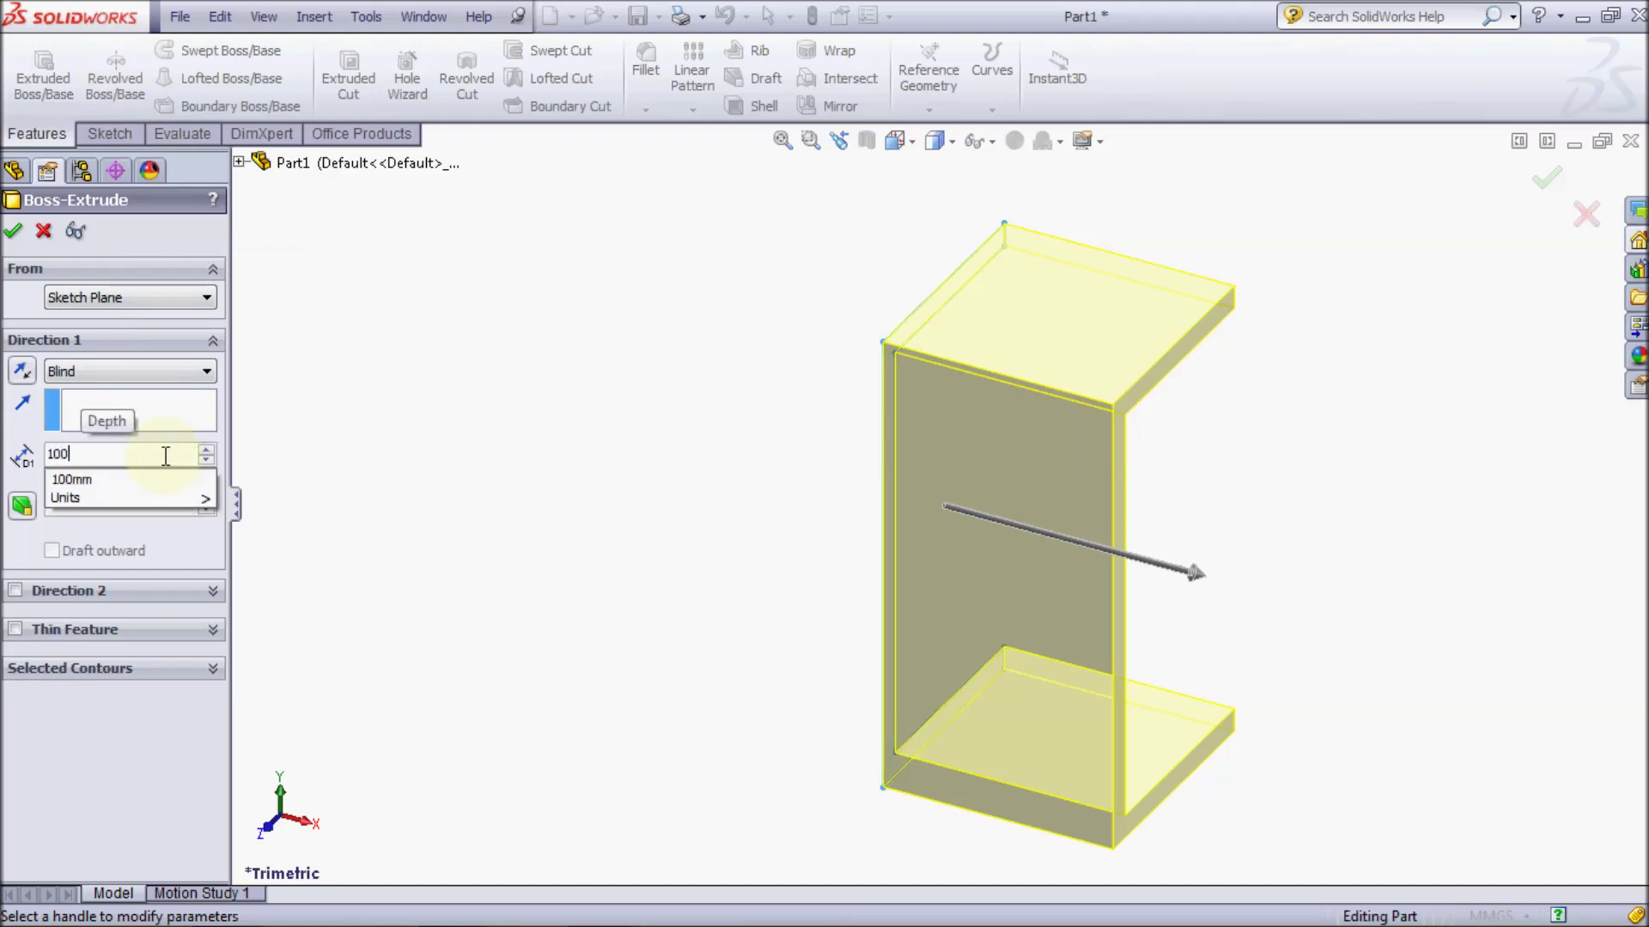
pyautogui.press('Return')
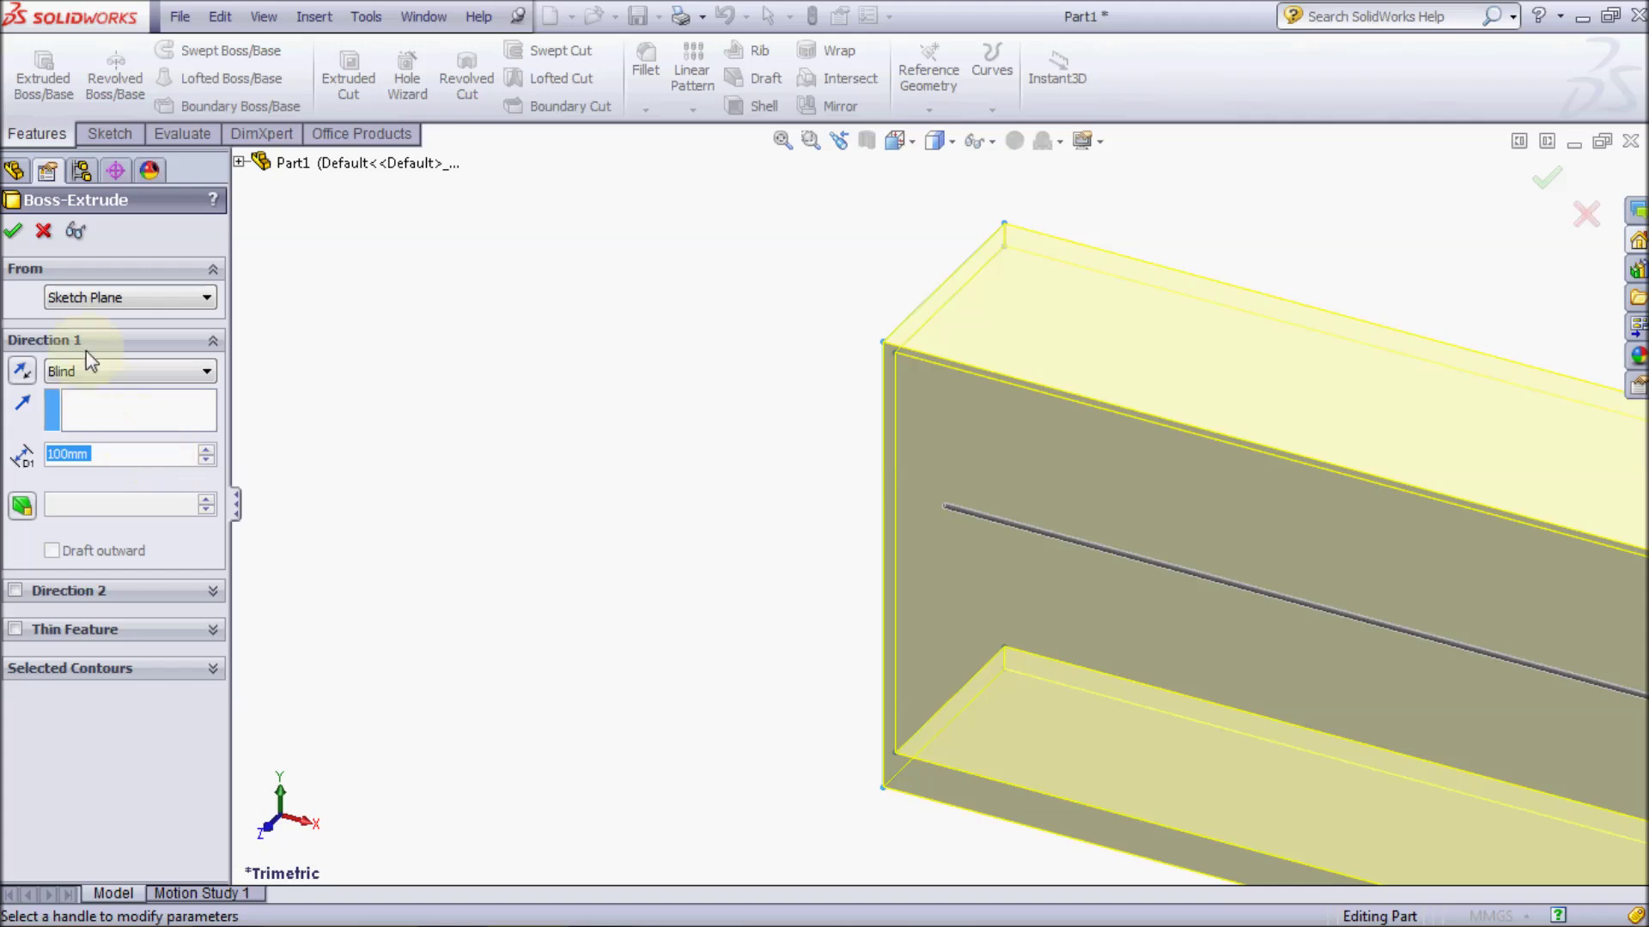
pyautogui.click(19, 233)
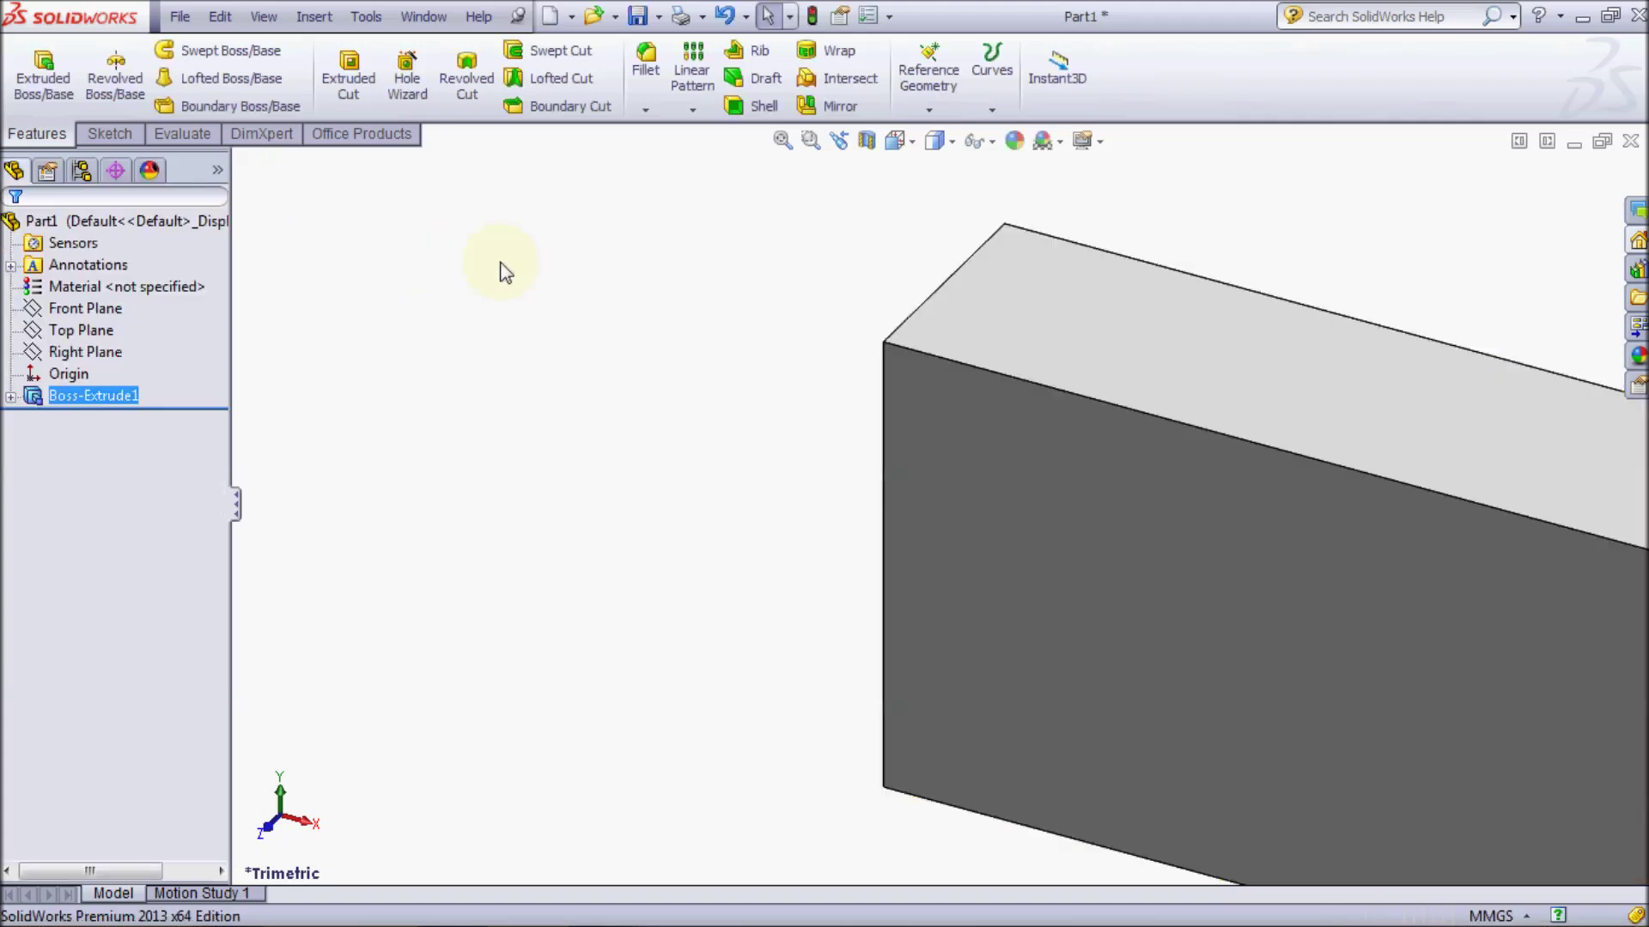
pyautogui.click(782, 140)
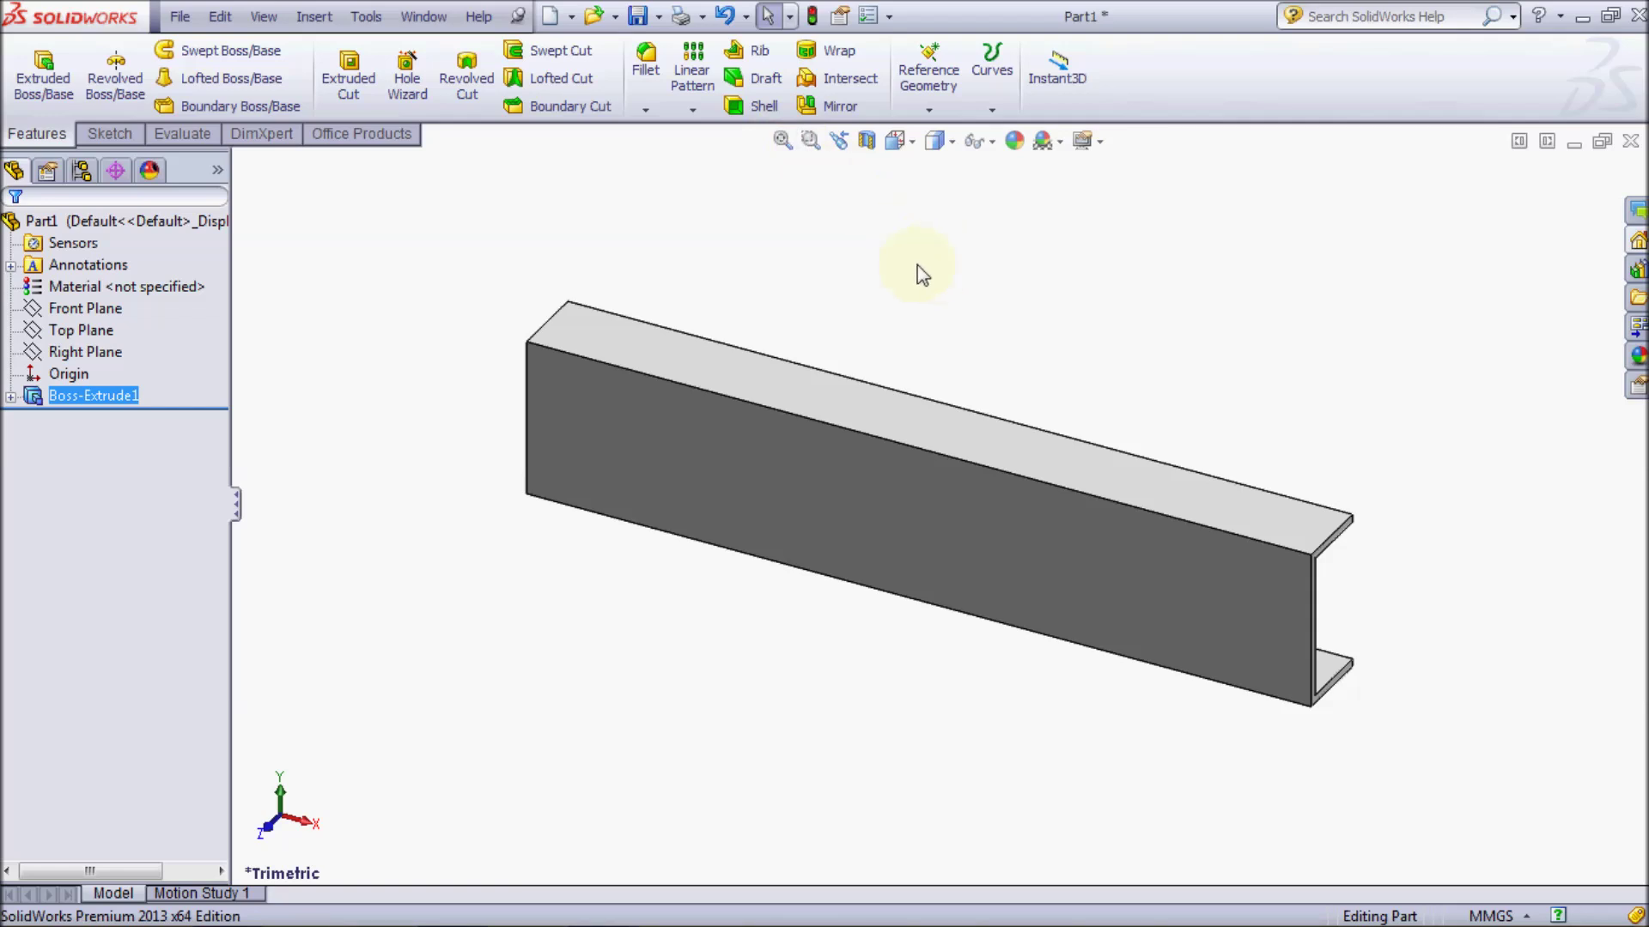
# Save the part as 'Channel' and turn on the SolidWorks Simulation add-in
pyautogui.click(638, 19)
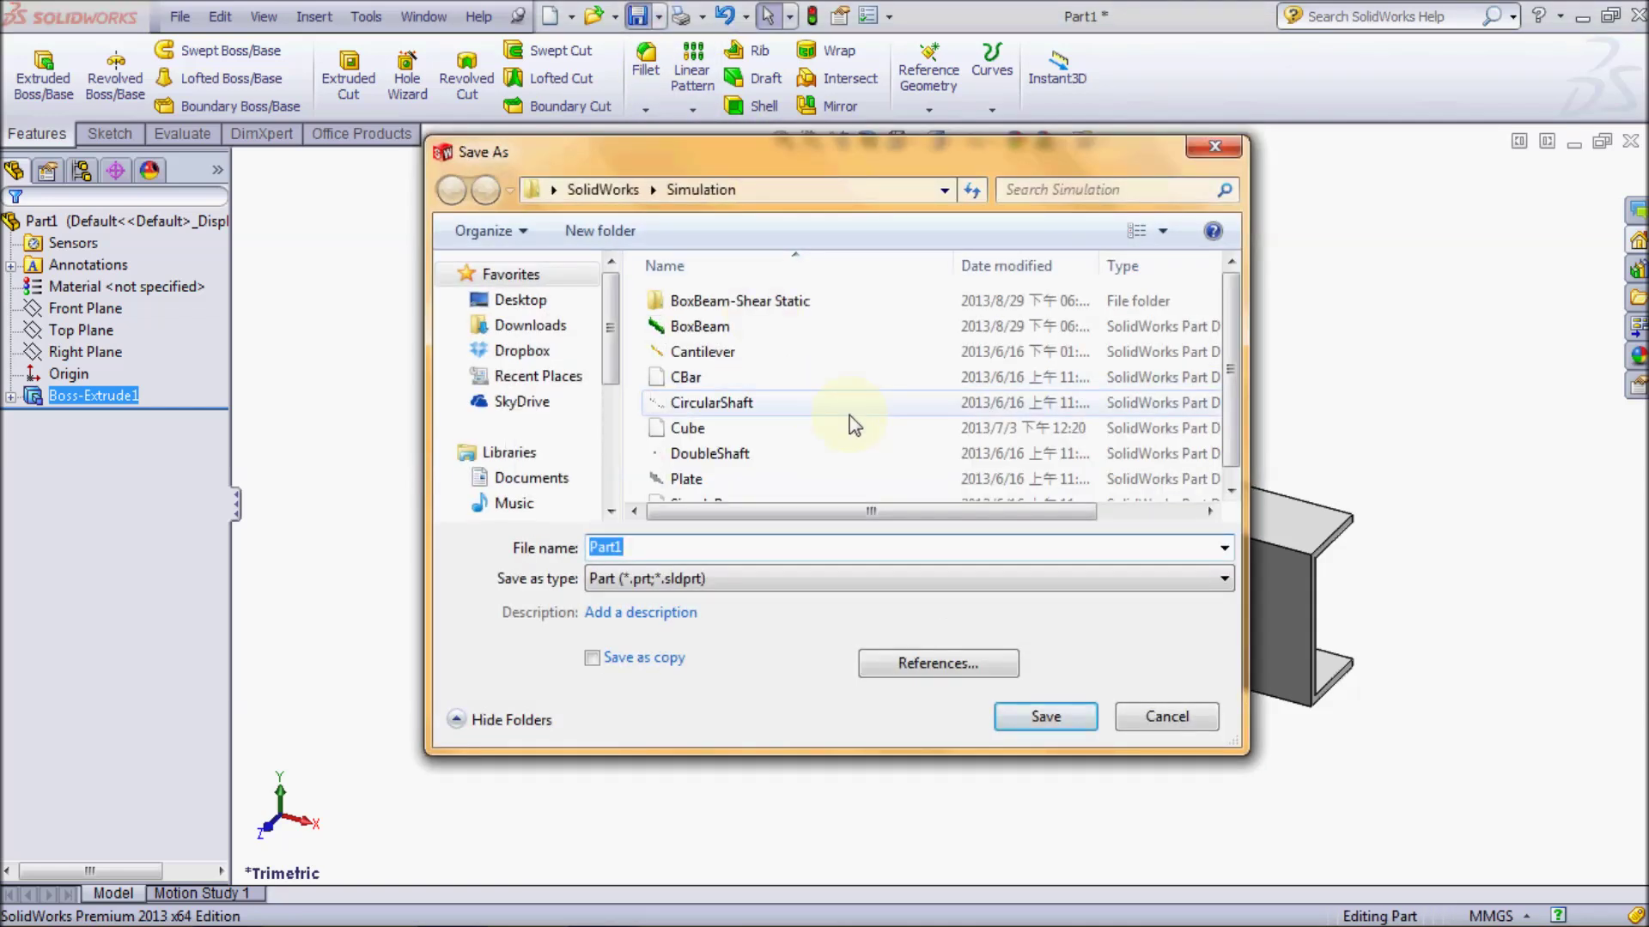
pyautogui.moveTo(711, 402)
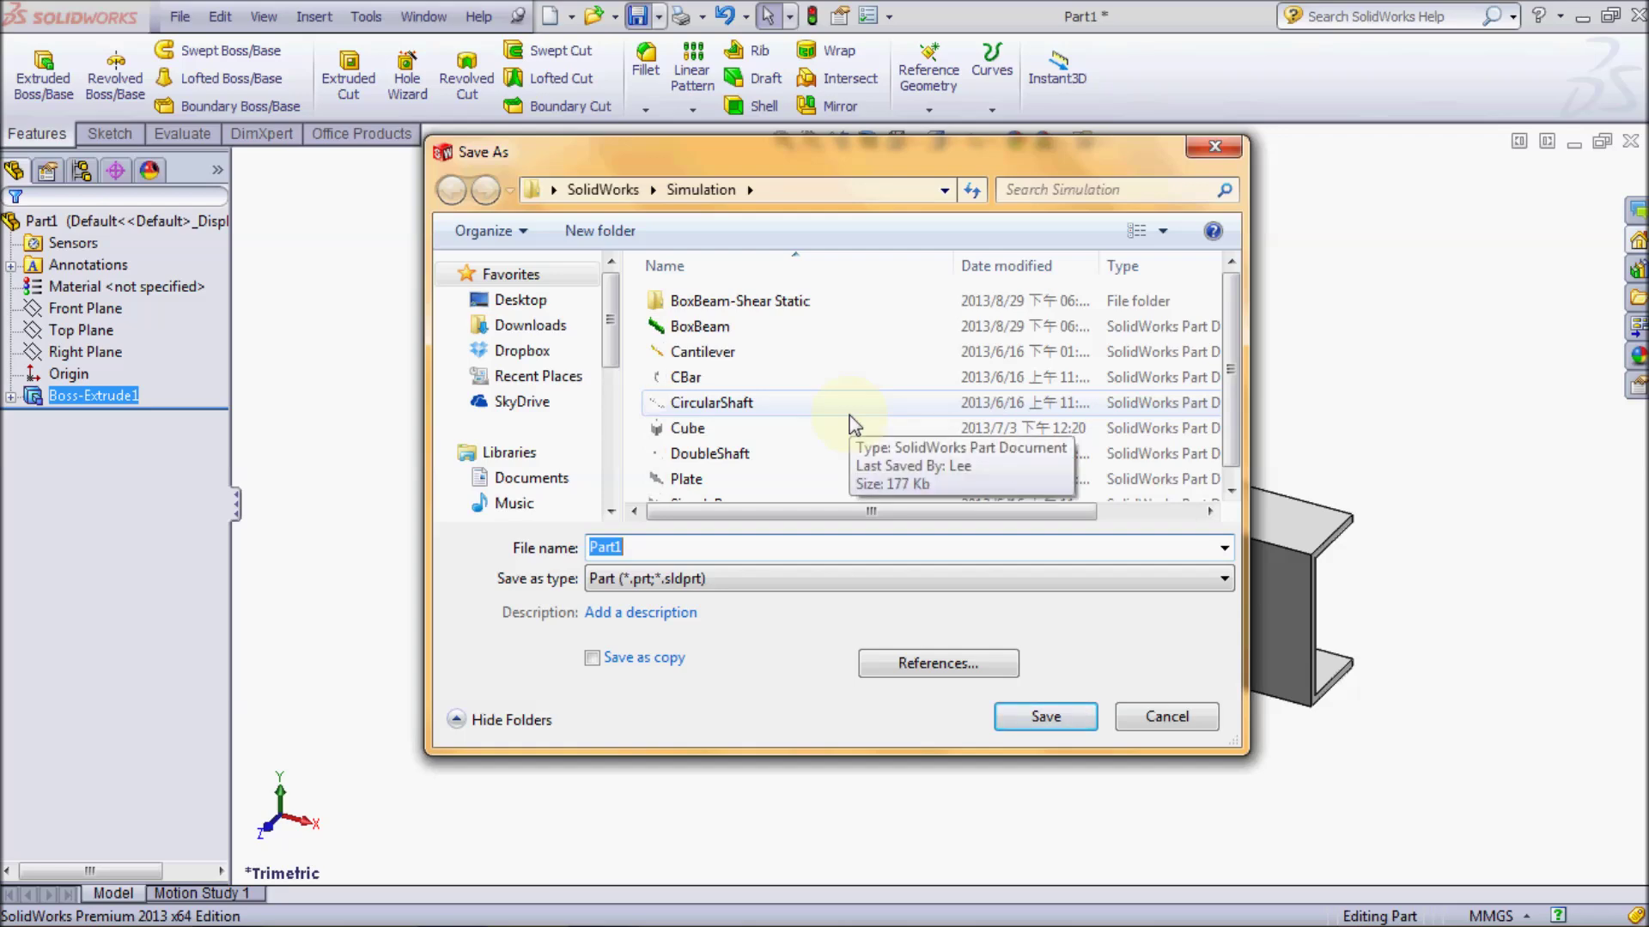
pyautogui.write('Chann')
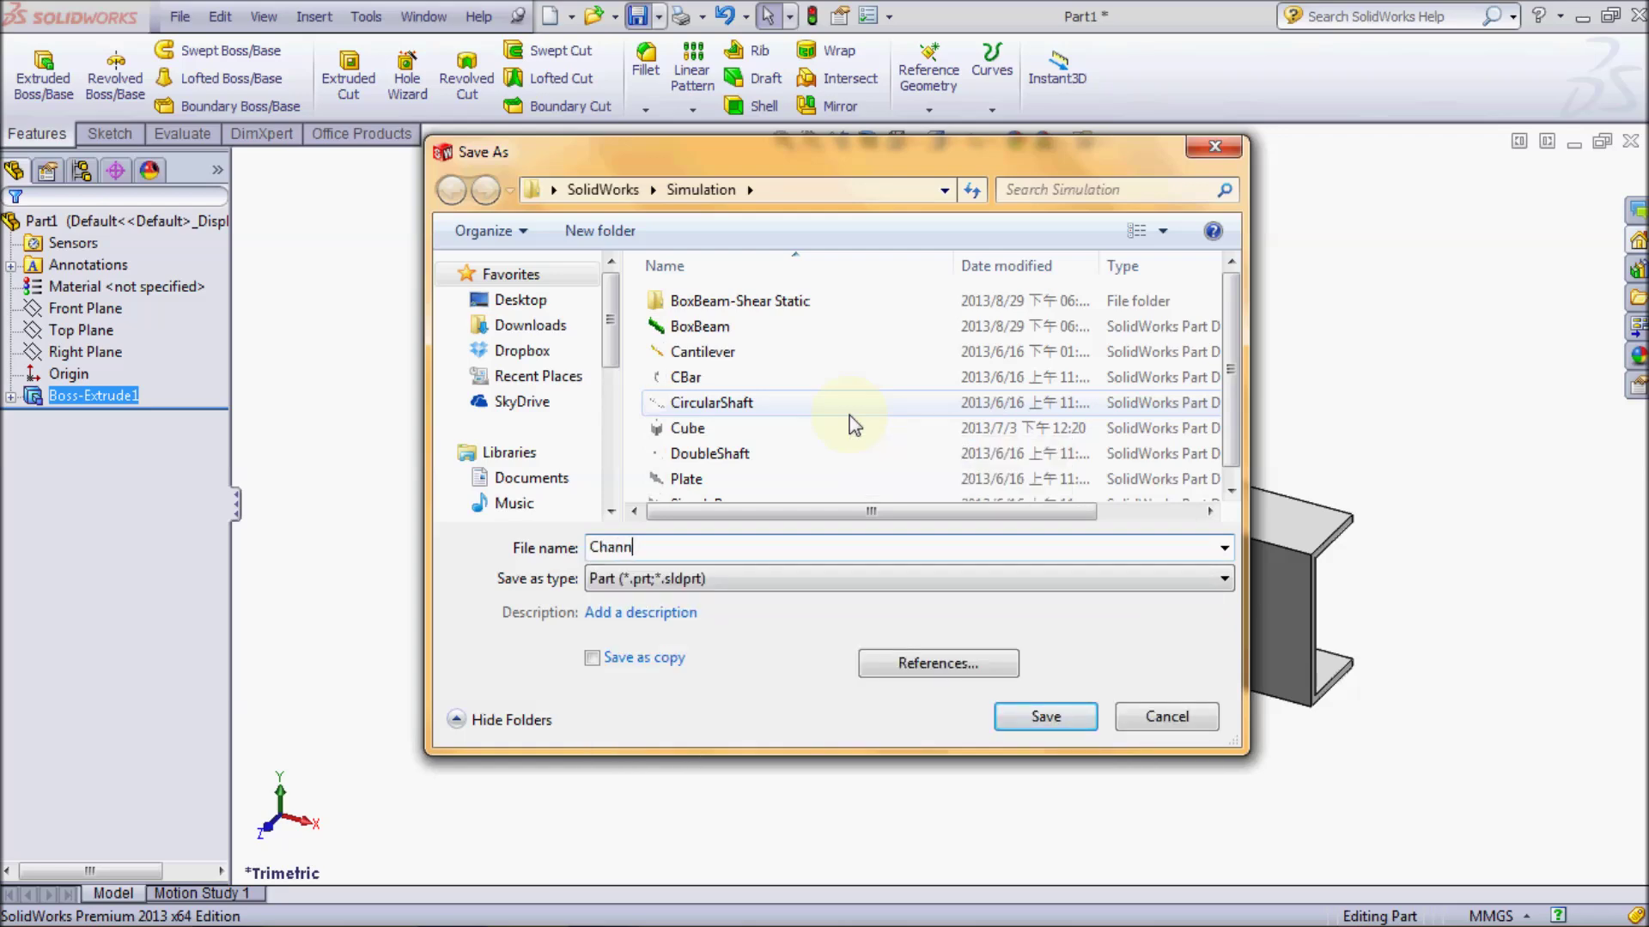
pyautogui.press('Return')
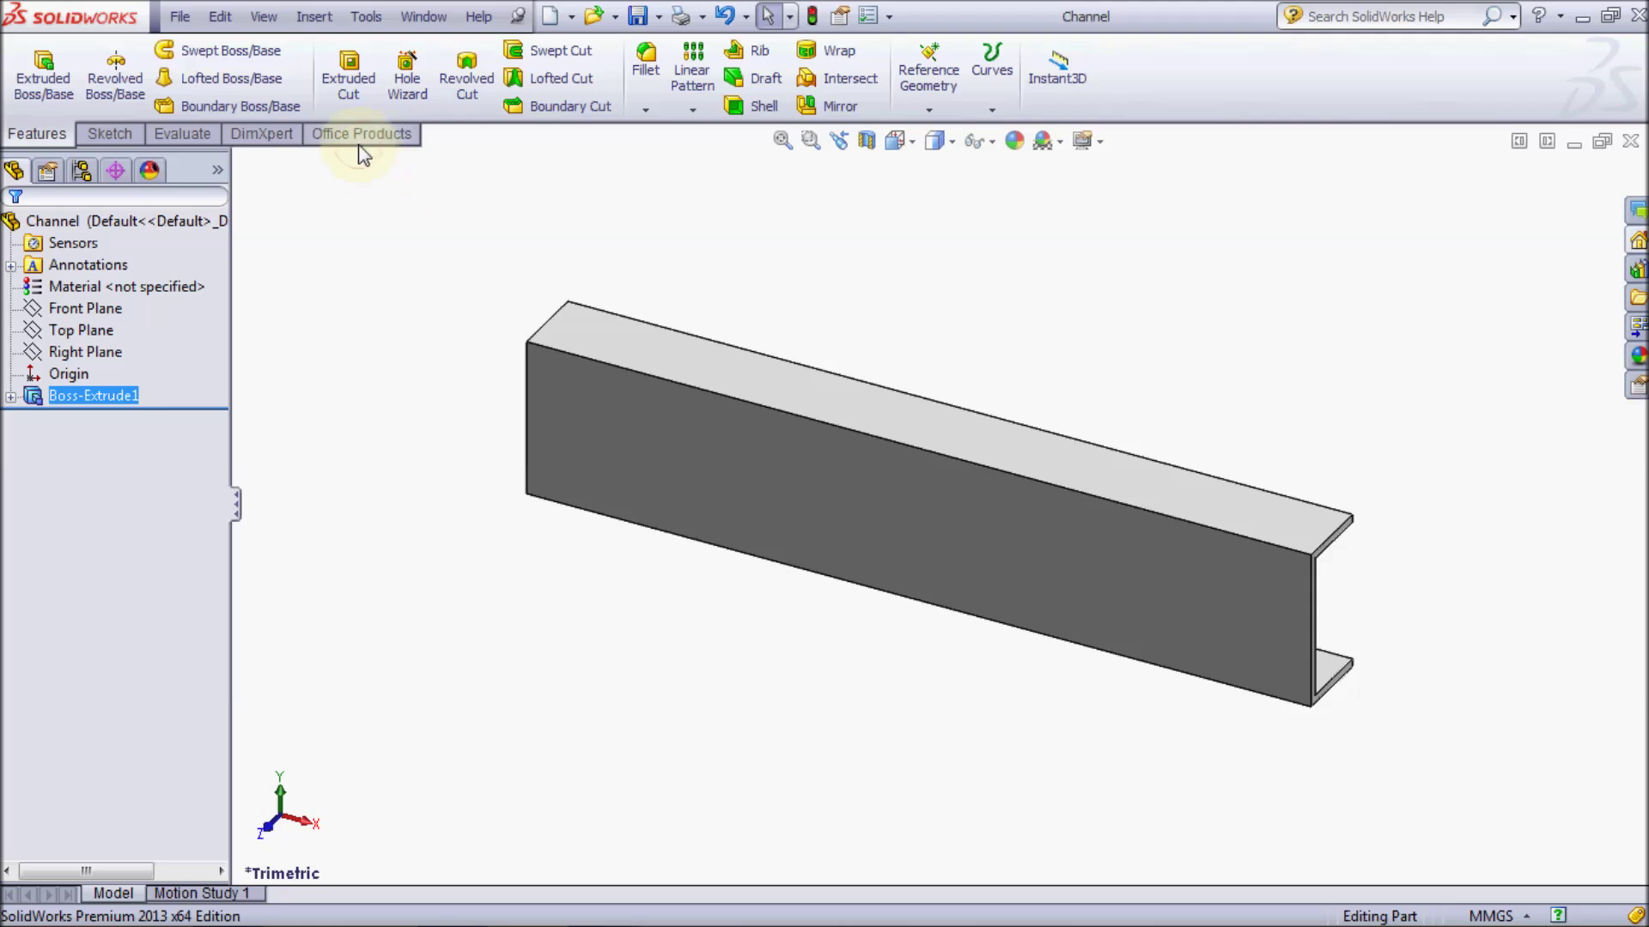
pyautogui.click(364, 146)
pyautogui.click(425, 96)
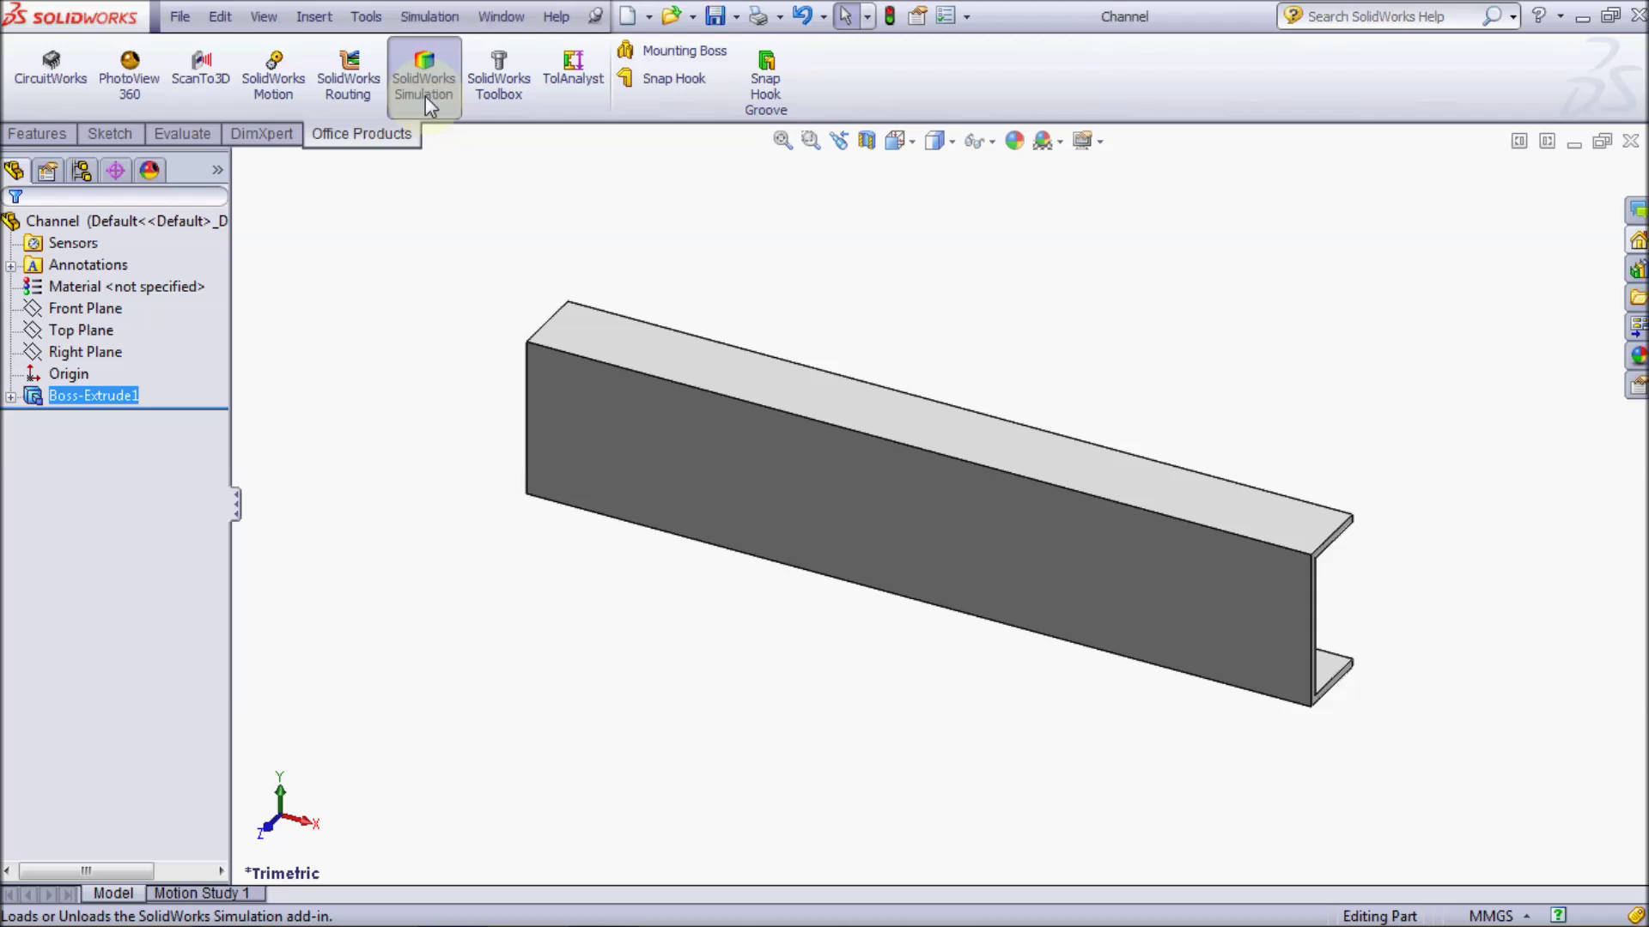
# Create a new static simulation study named 'Shear Center'
pyautogui.click(446, 134)
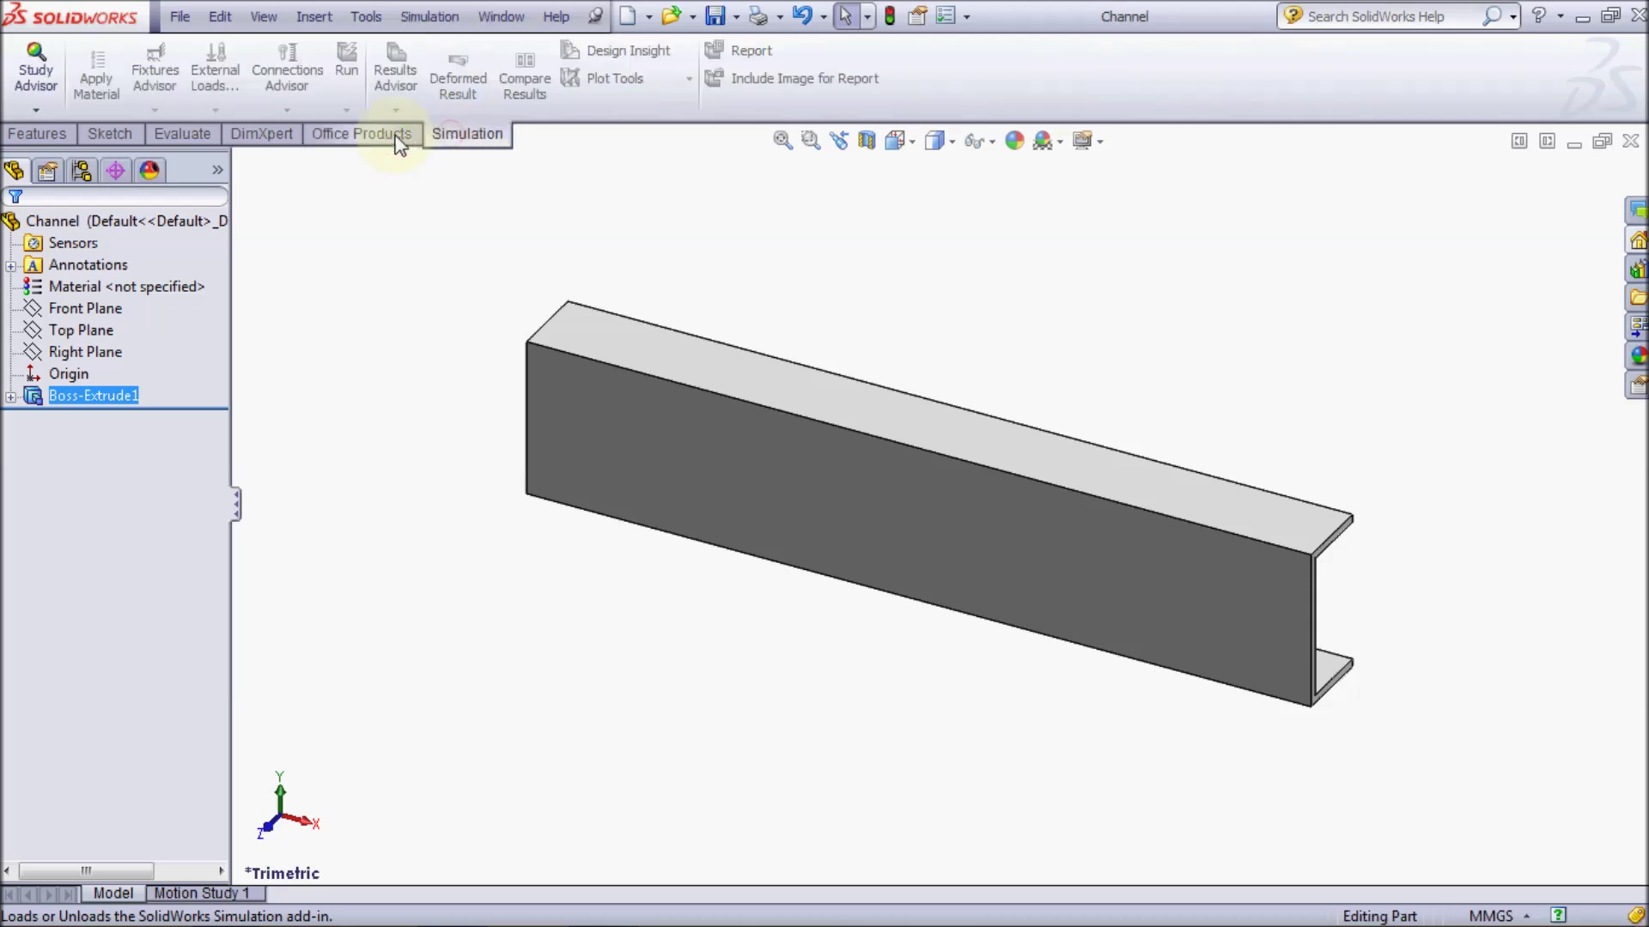
pyautogui.click(43, 114)
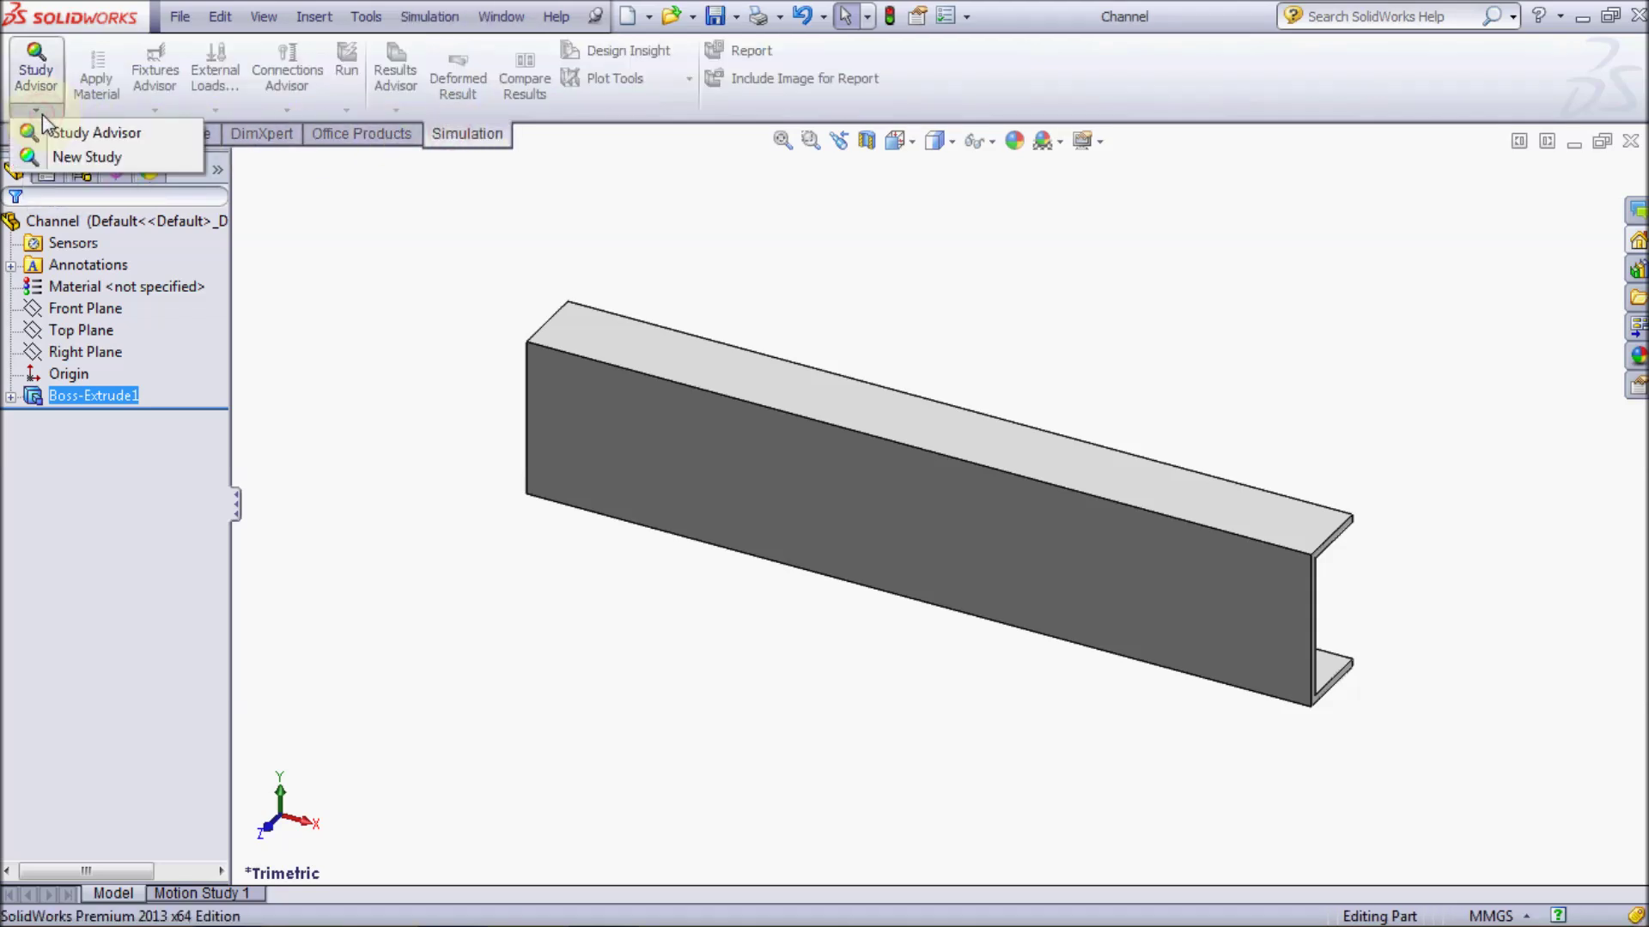
pyautogui.click(62, 159)
pyautogui.moveTo(121, 404); pyautogui.dragTo(4, 399)
pyautogui.write('hear Center')
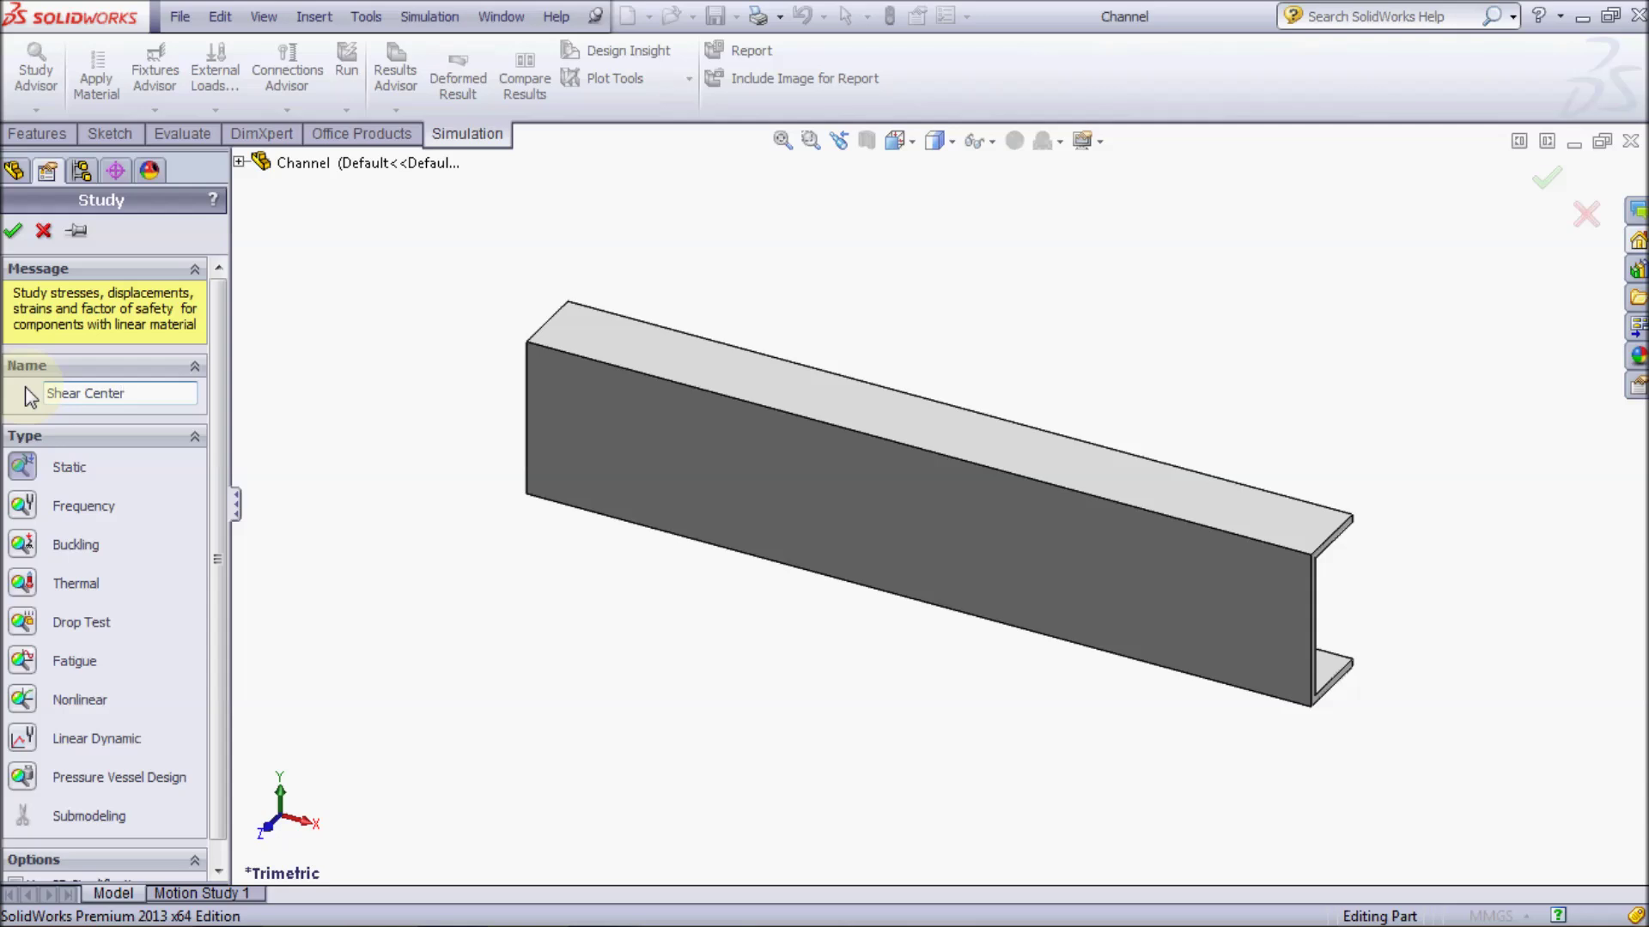
pyautogui.click(12, 241)
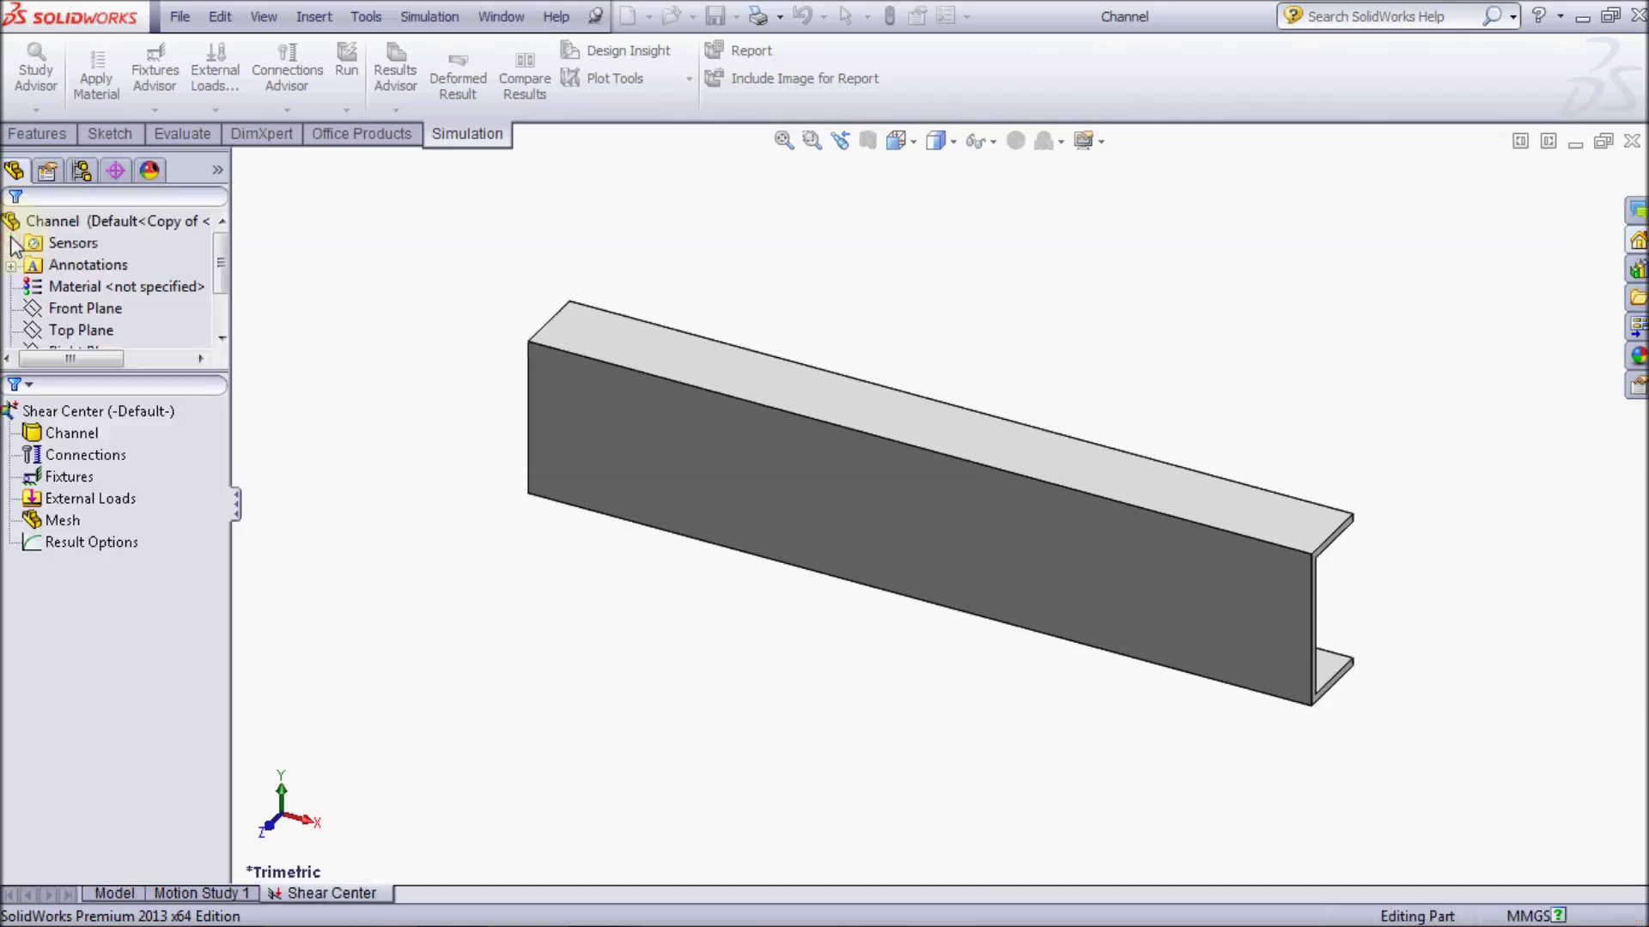
pyautogui.rightClick(82, 433)
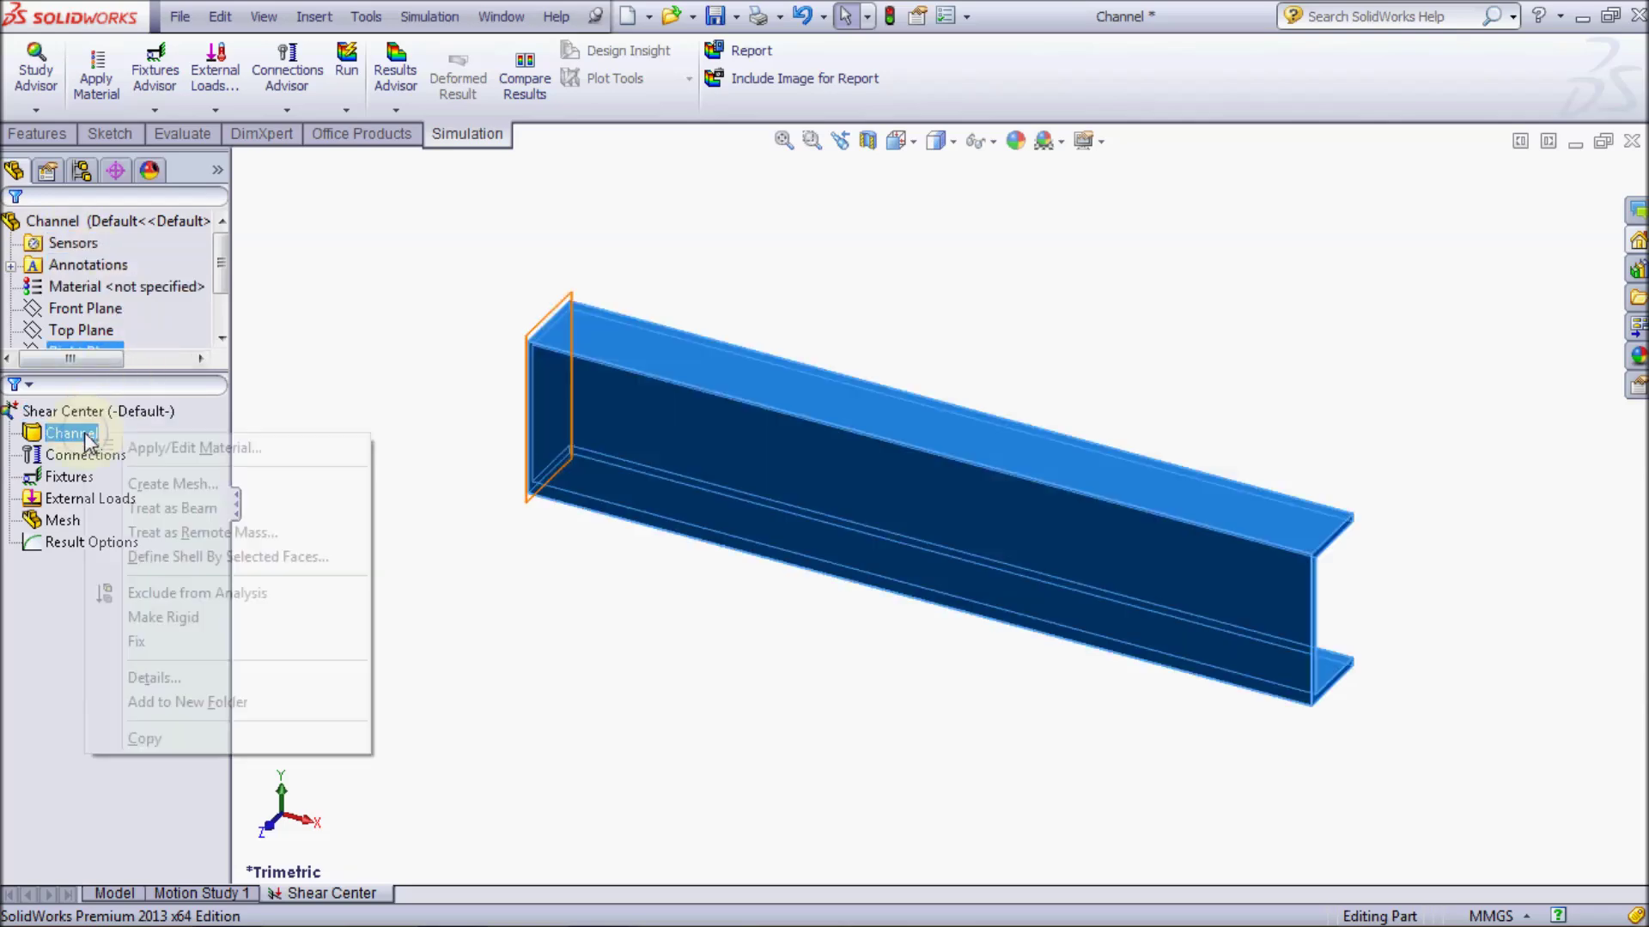
pyautogui.click(147, 453)
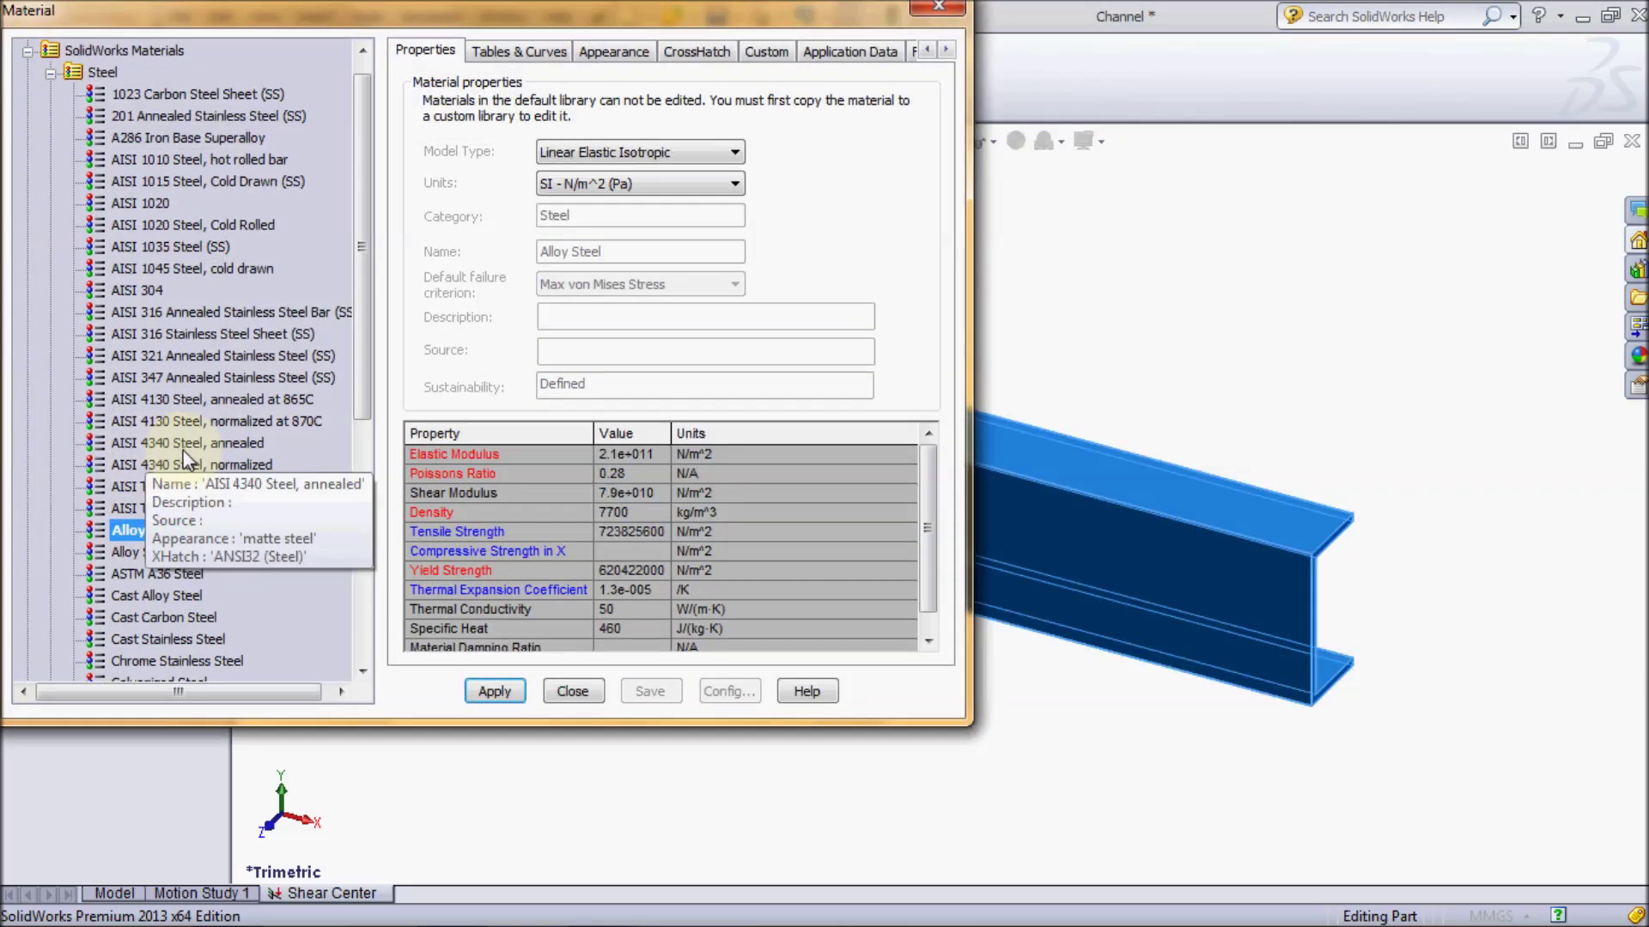
pyautogui.click(493, 692)
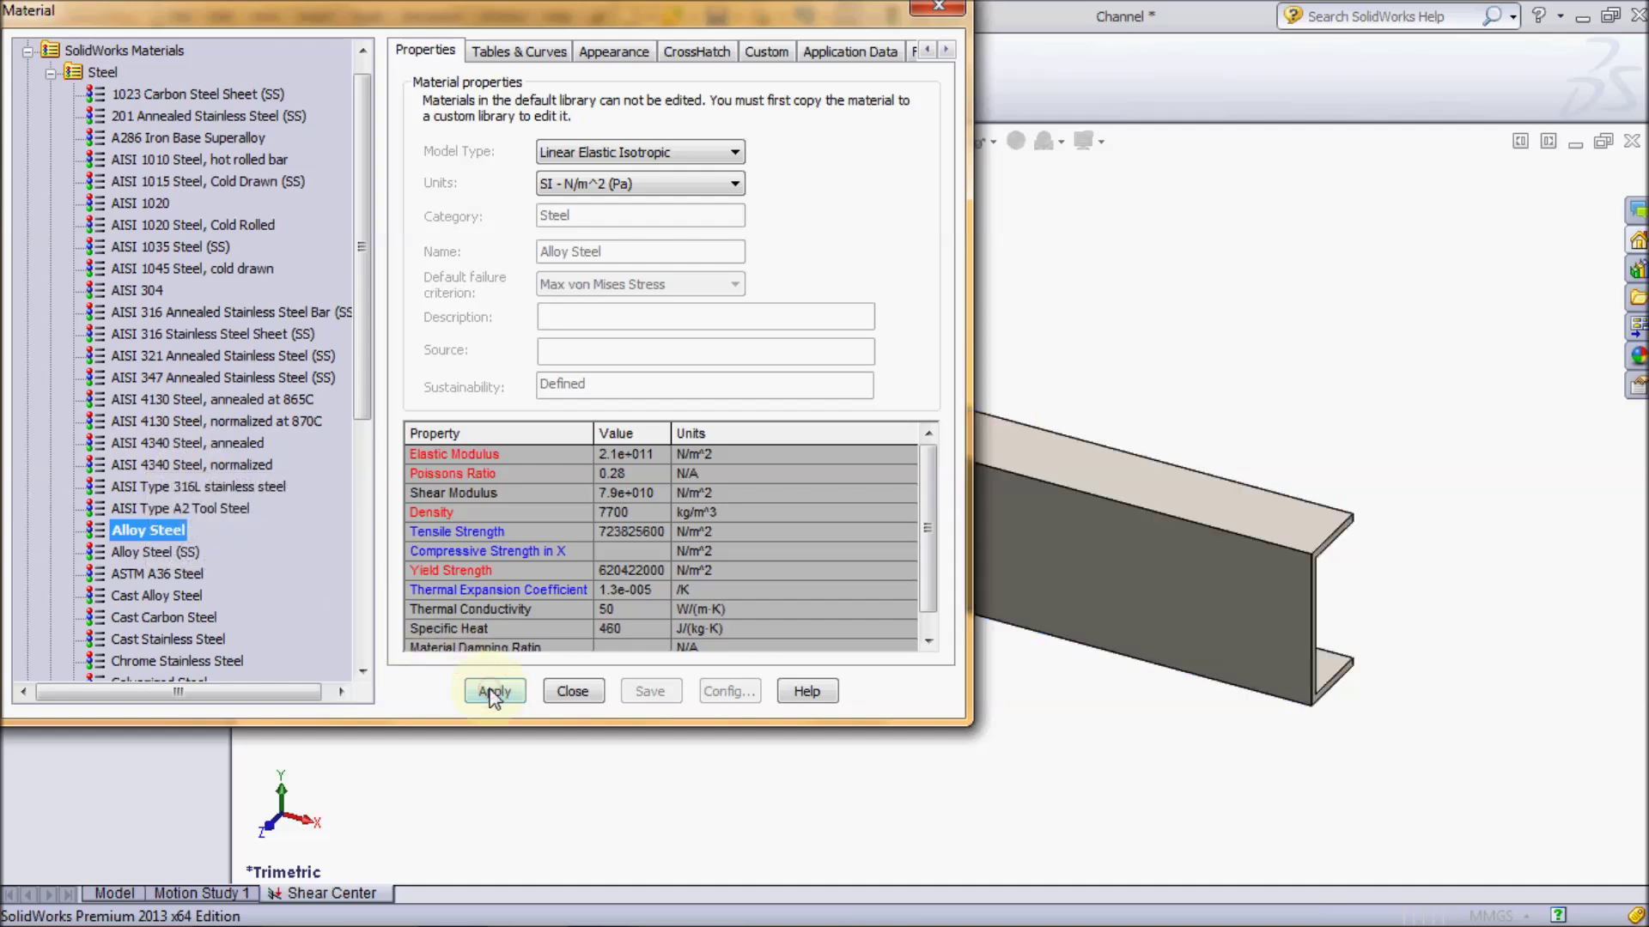
pyautogui.click(574, 692)
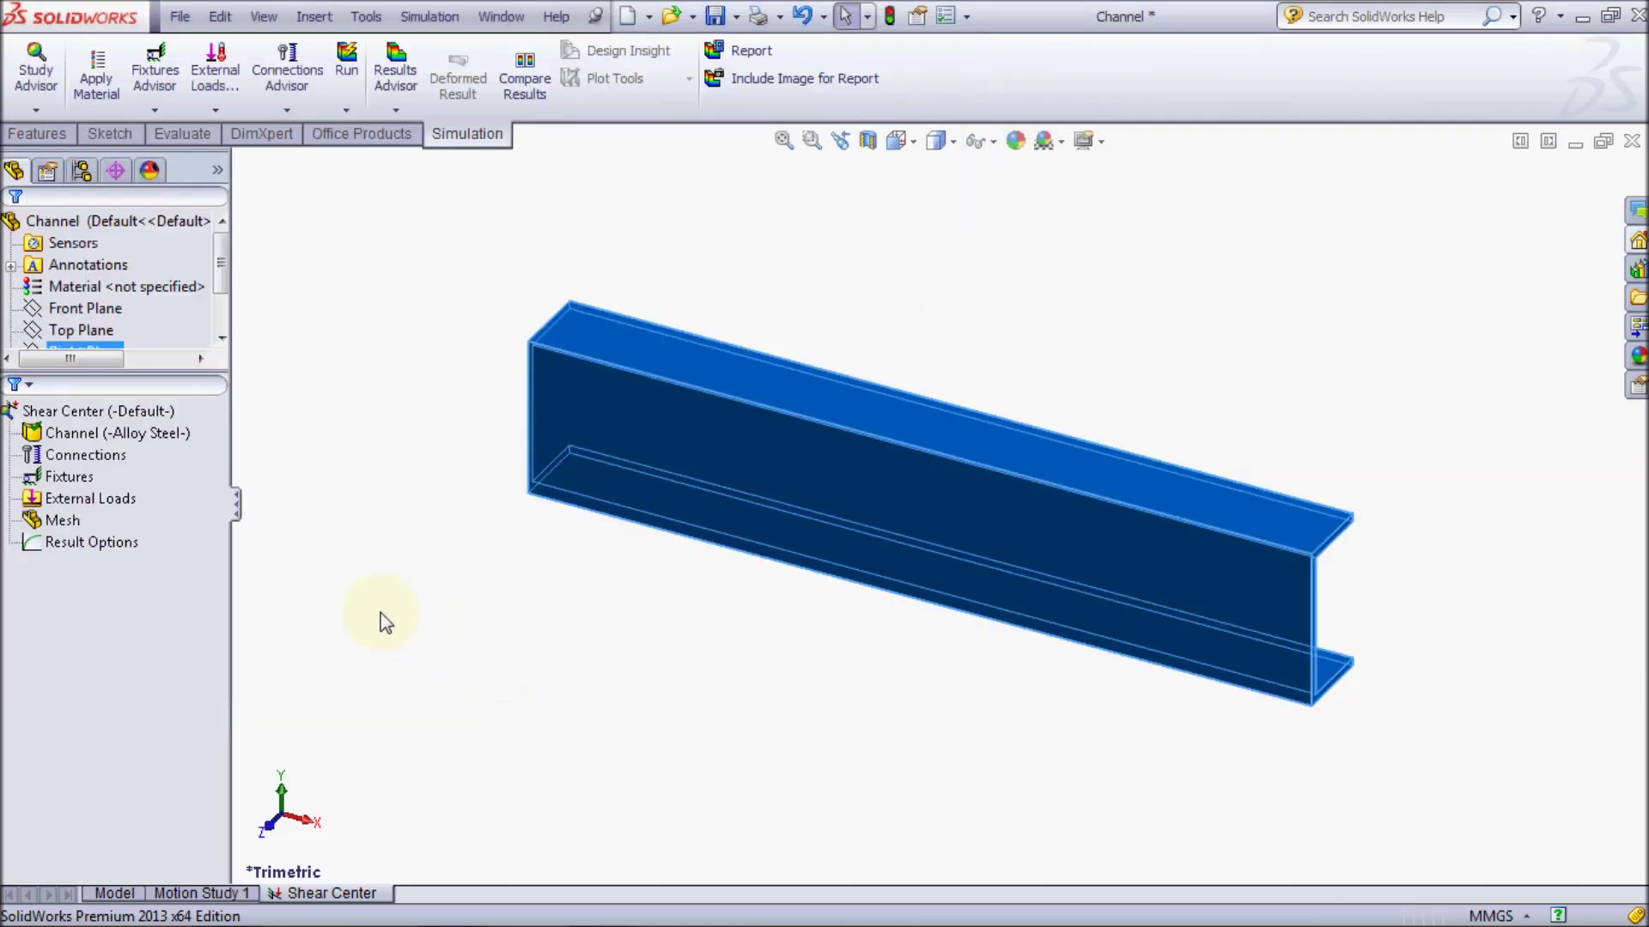
pyautogui.rightClick(73, 478)
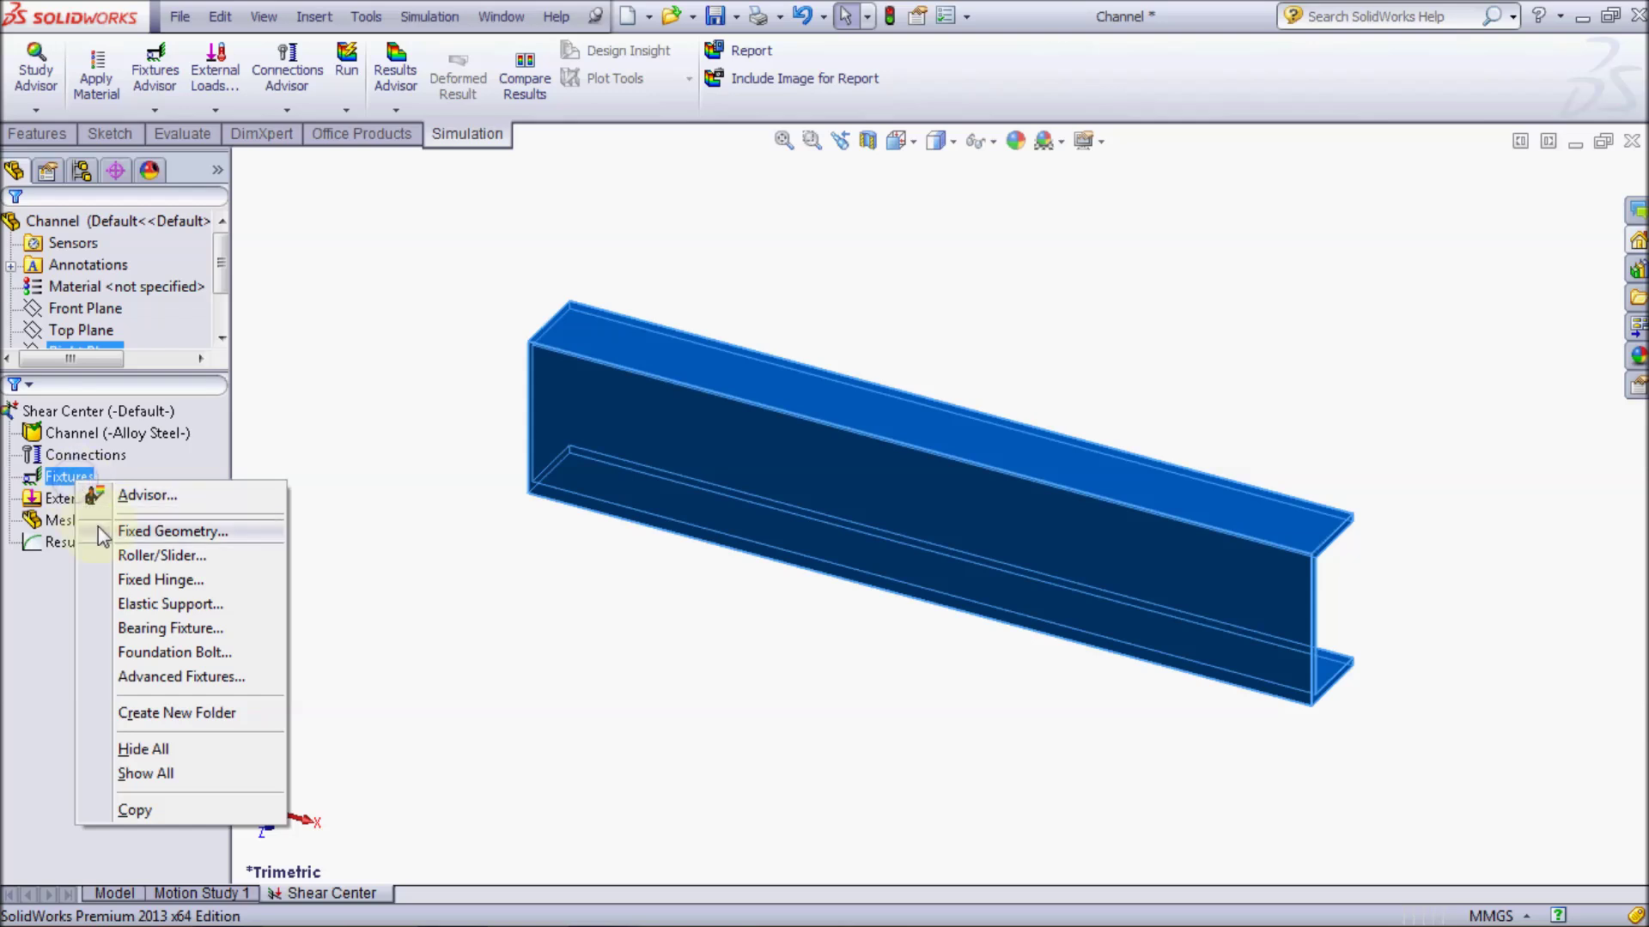
# Apply a Fixed Geometry support to one end face of the channel
pyautogui.click(100, 530)
pyautogui.moveTo(403, 524)
pyautogui.mouseDown(button='middle')
pyautogui.moveTo(465, 606)
pyautogui.moveTo(515, 618)
pyautogui.mouseUp(button='middle')
pyautogui.click(556, 464)
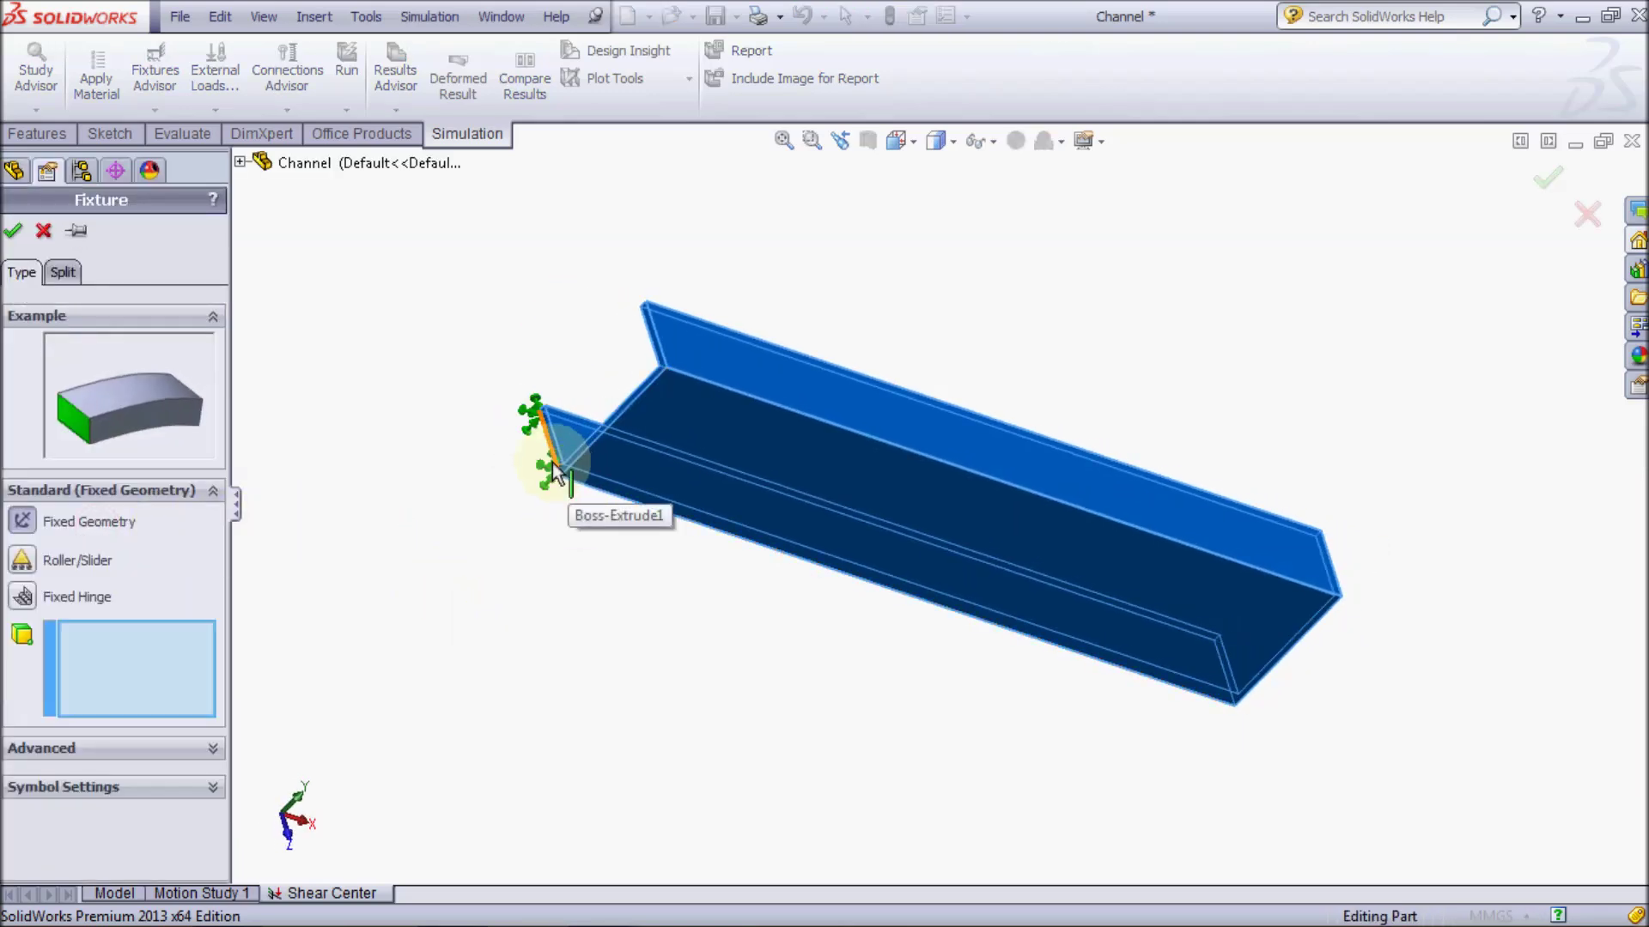
pyautogui.click(562, 468)
pyautogui.scroll(-2, 567, 464)
pyautogui.scroll(-3, 601, 472)
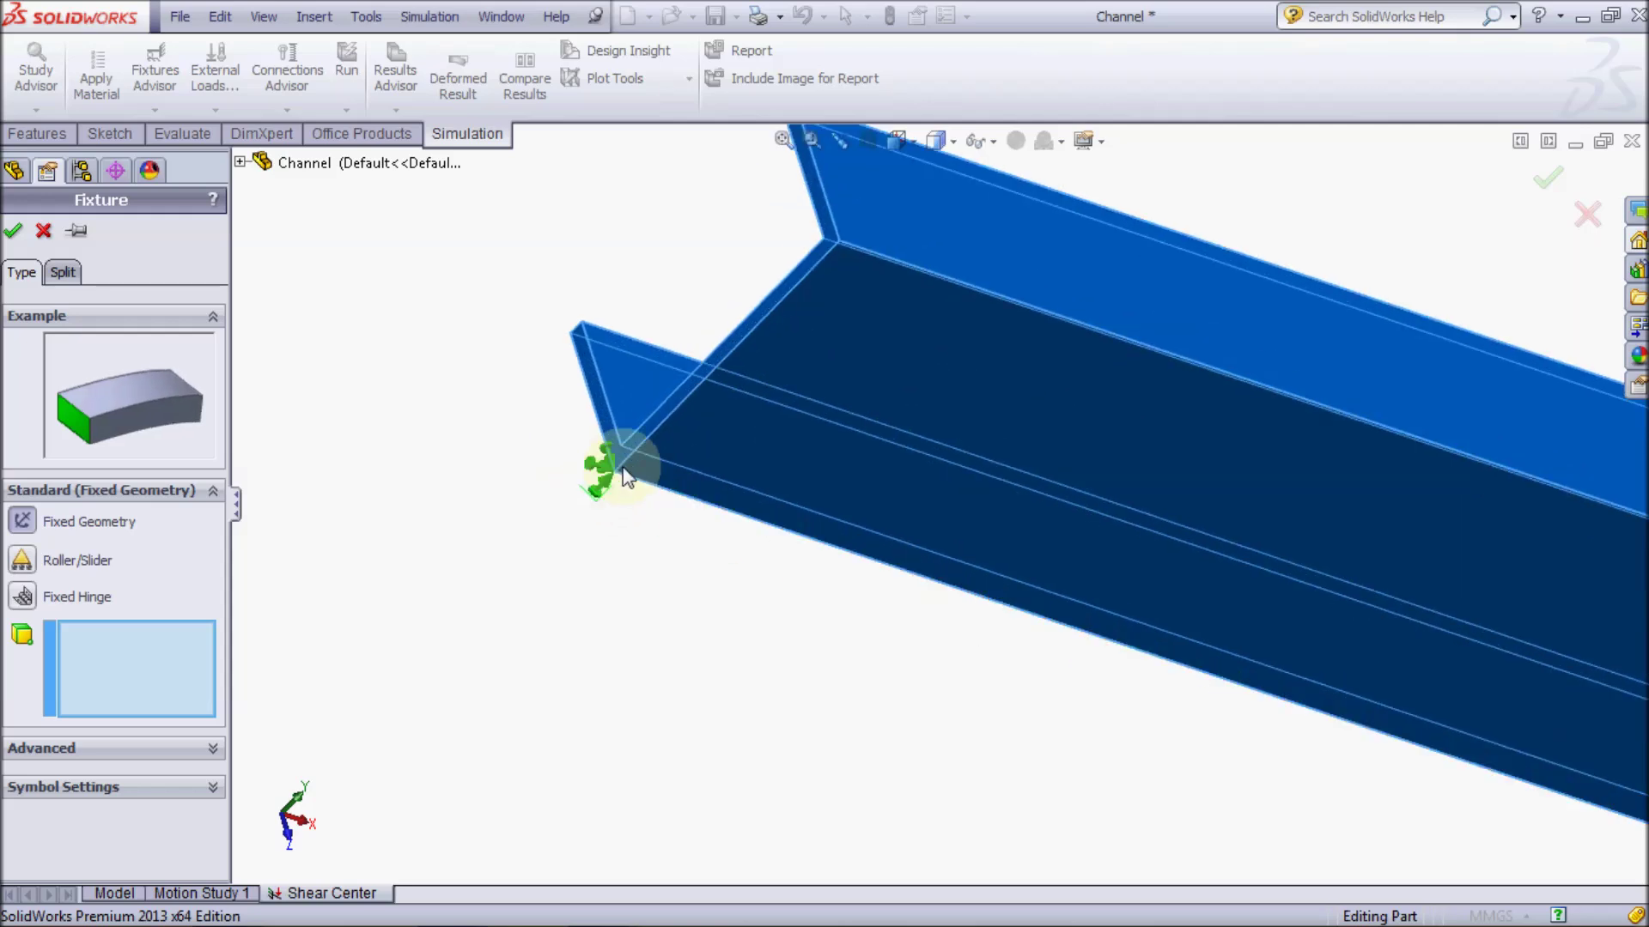
pyautogui.click(620, 466)
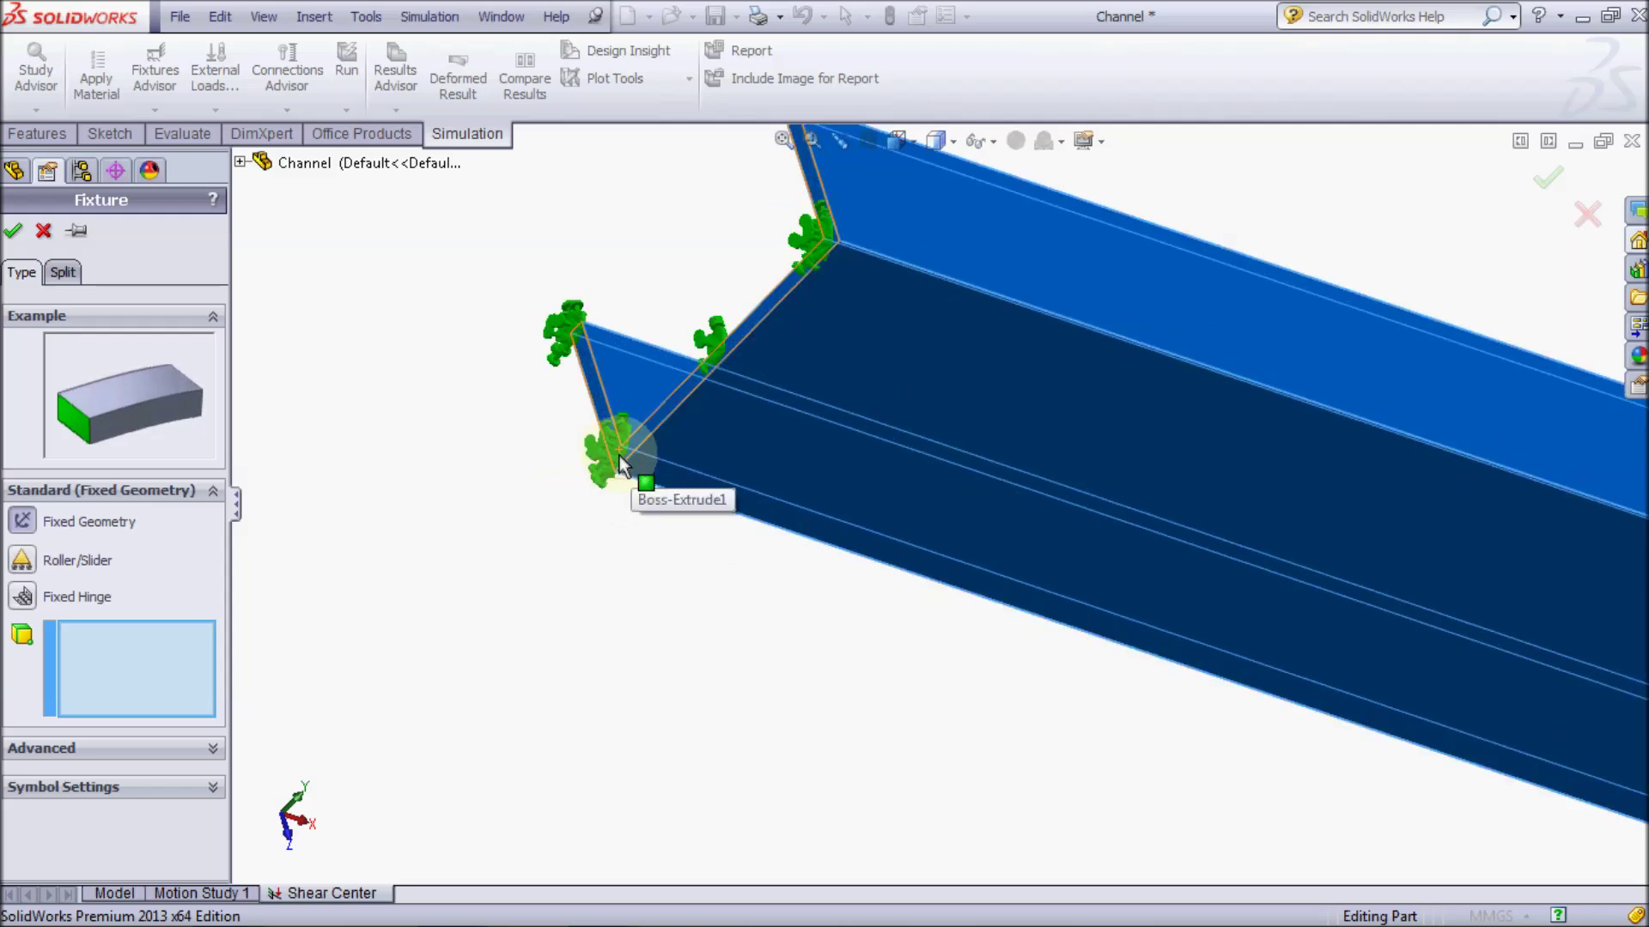
pyautogui.click(620, 455)
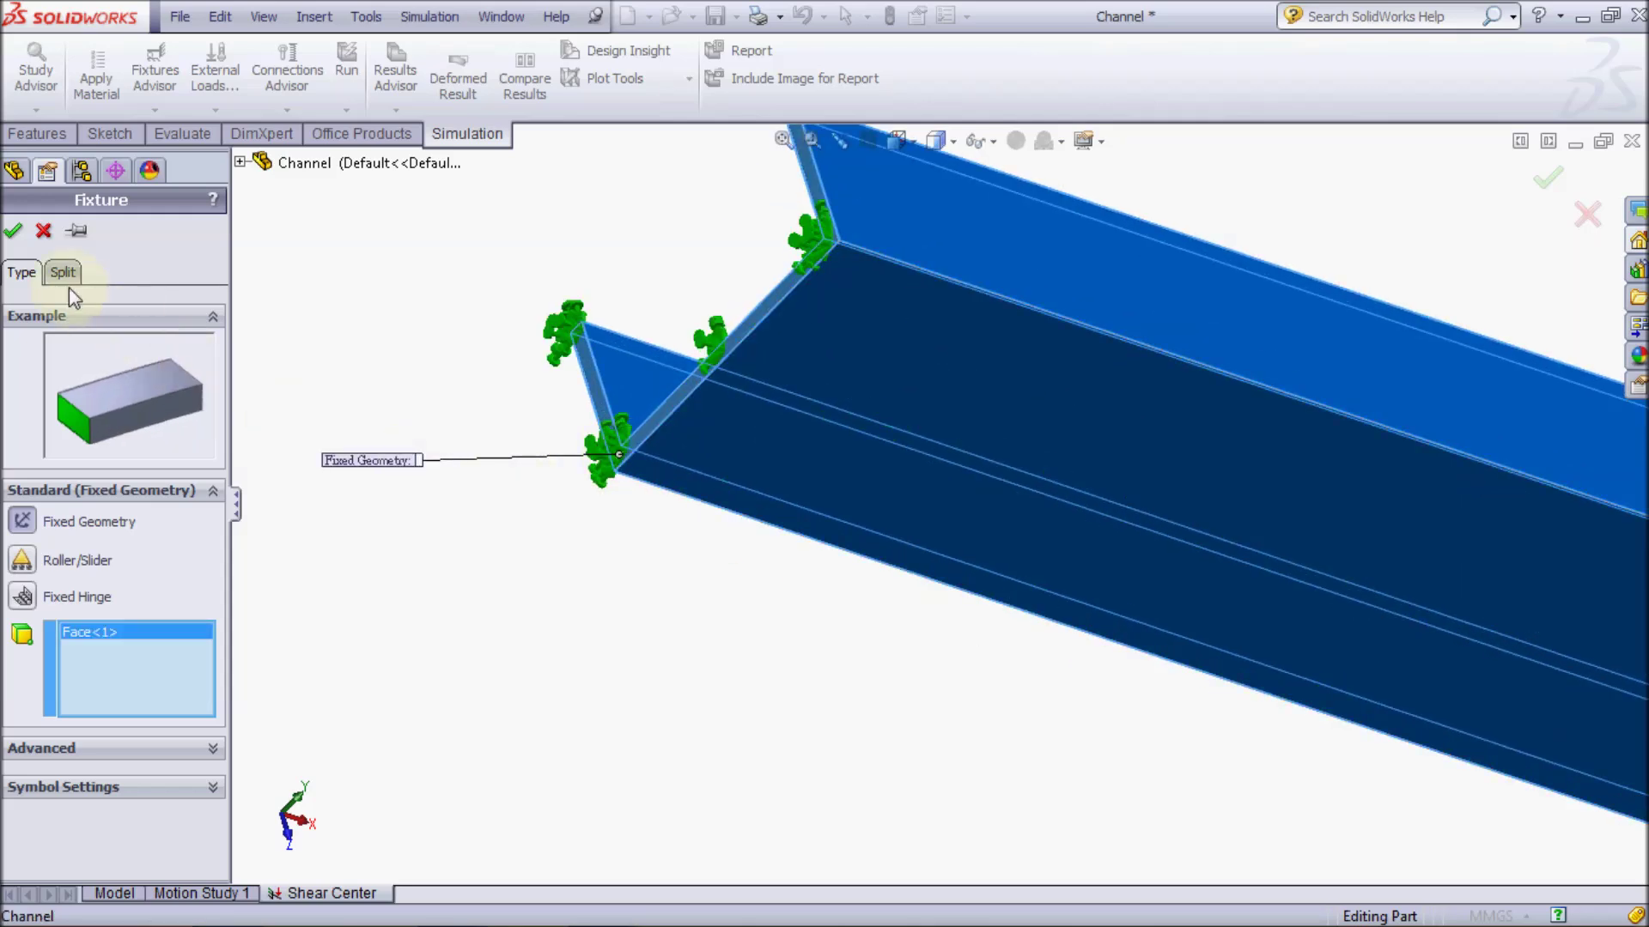
pyautogui.click(13, 230)
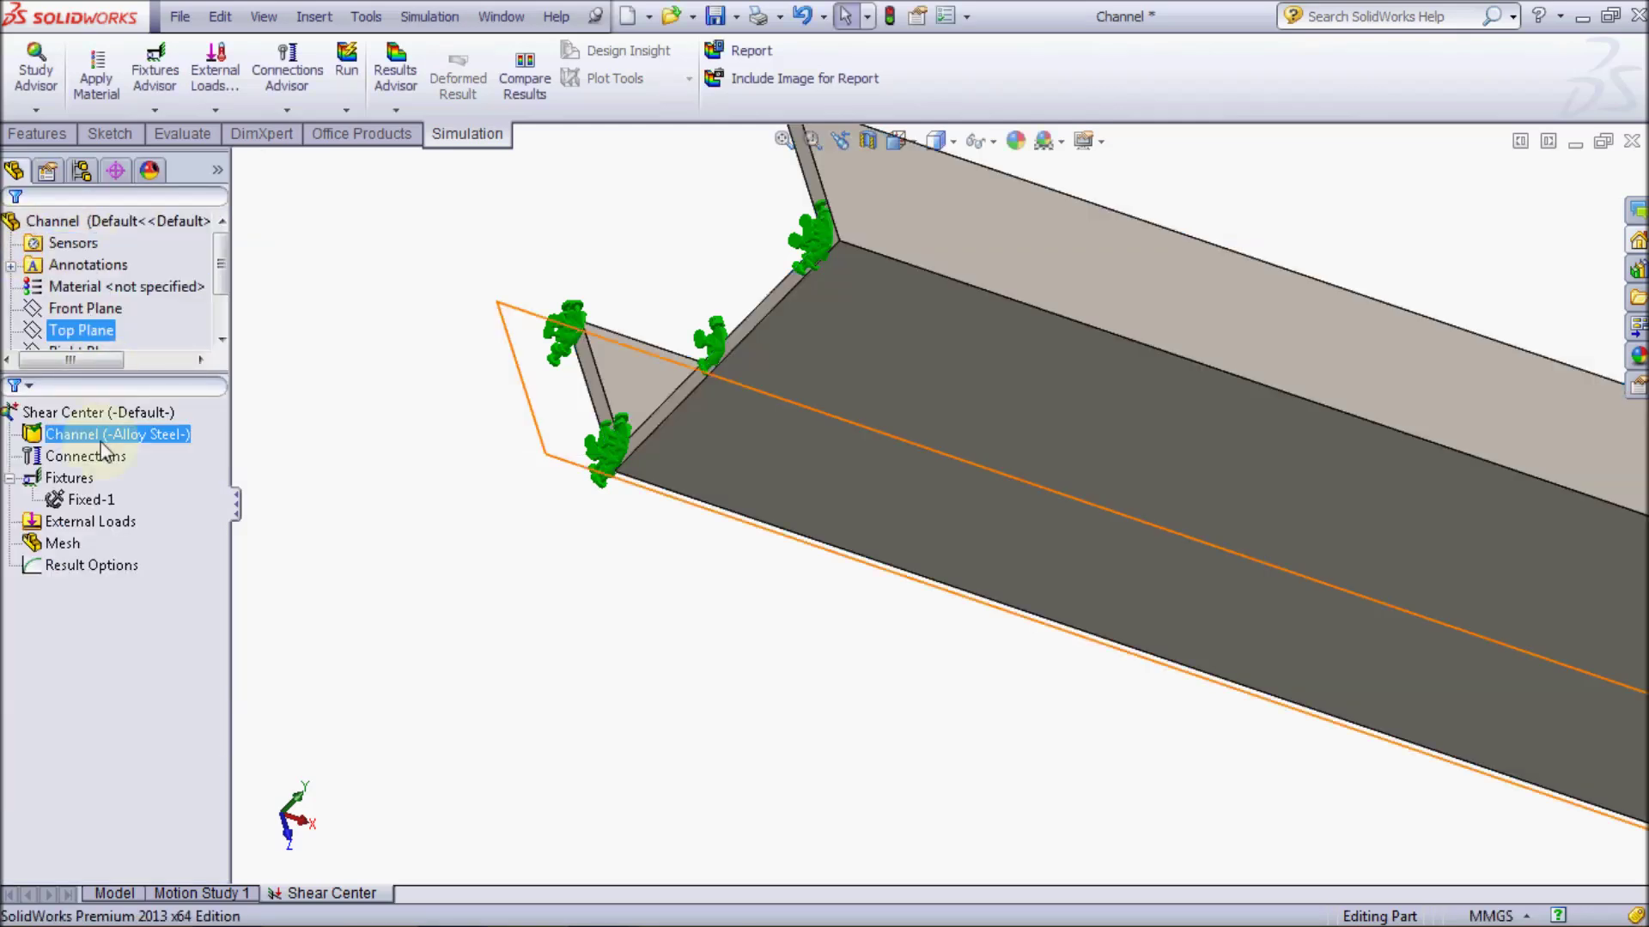
# Start a Force load and select the channel's free end face
pyautogui.rightClick(101, 522)
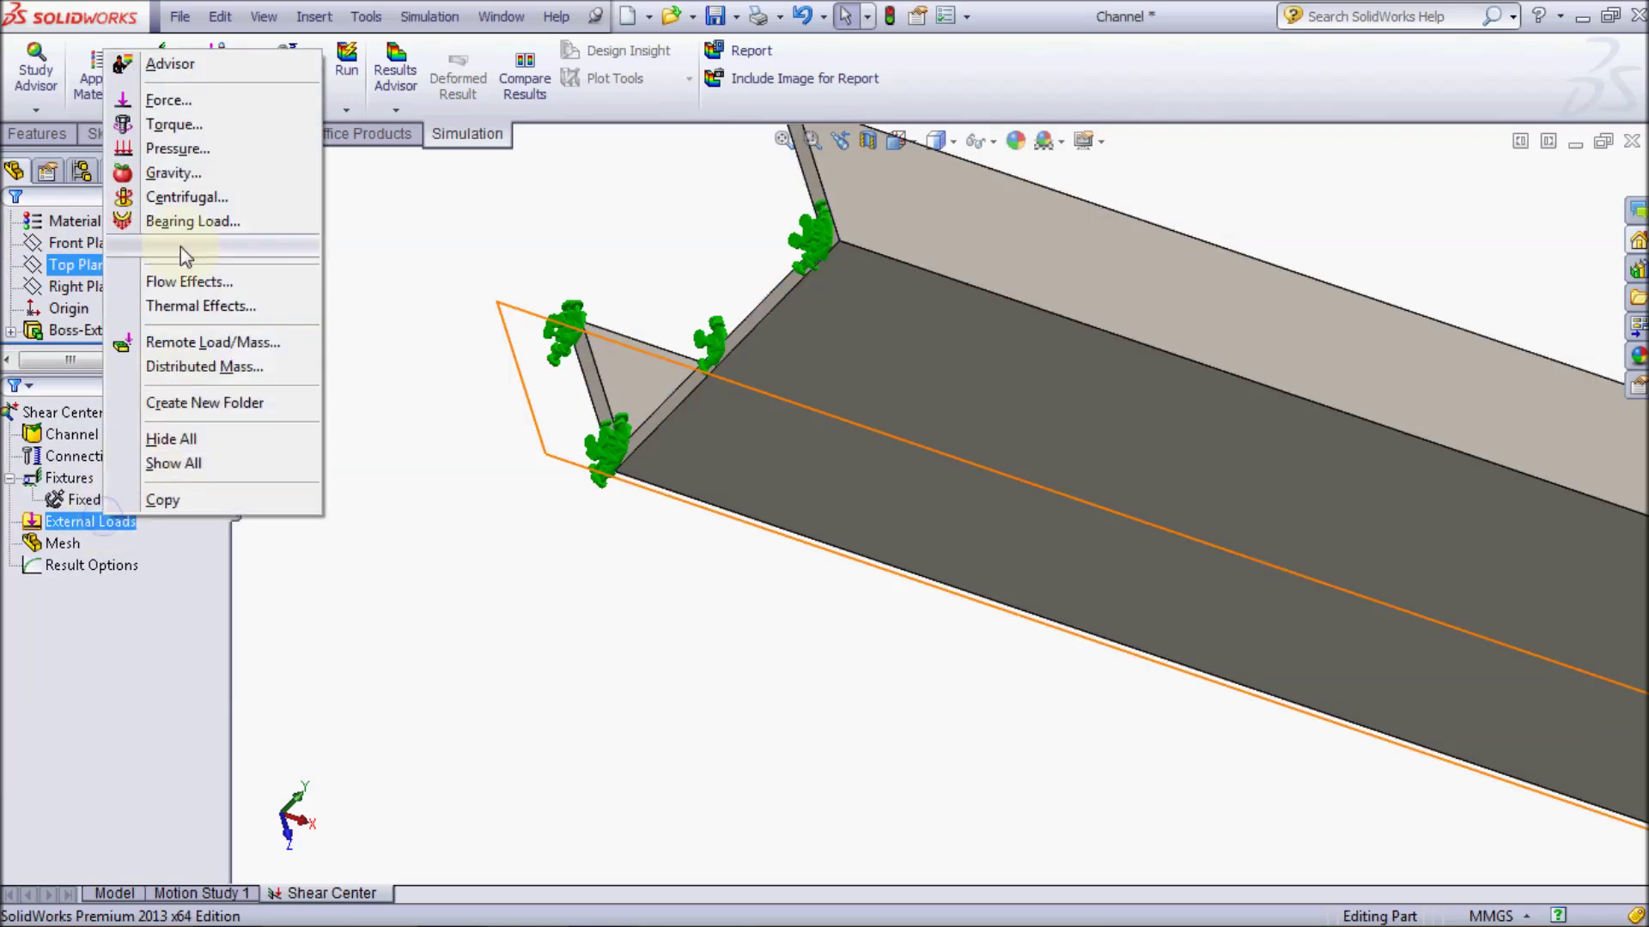
pyautogui.click(164, 101)
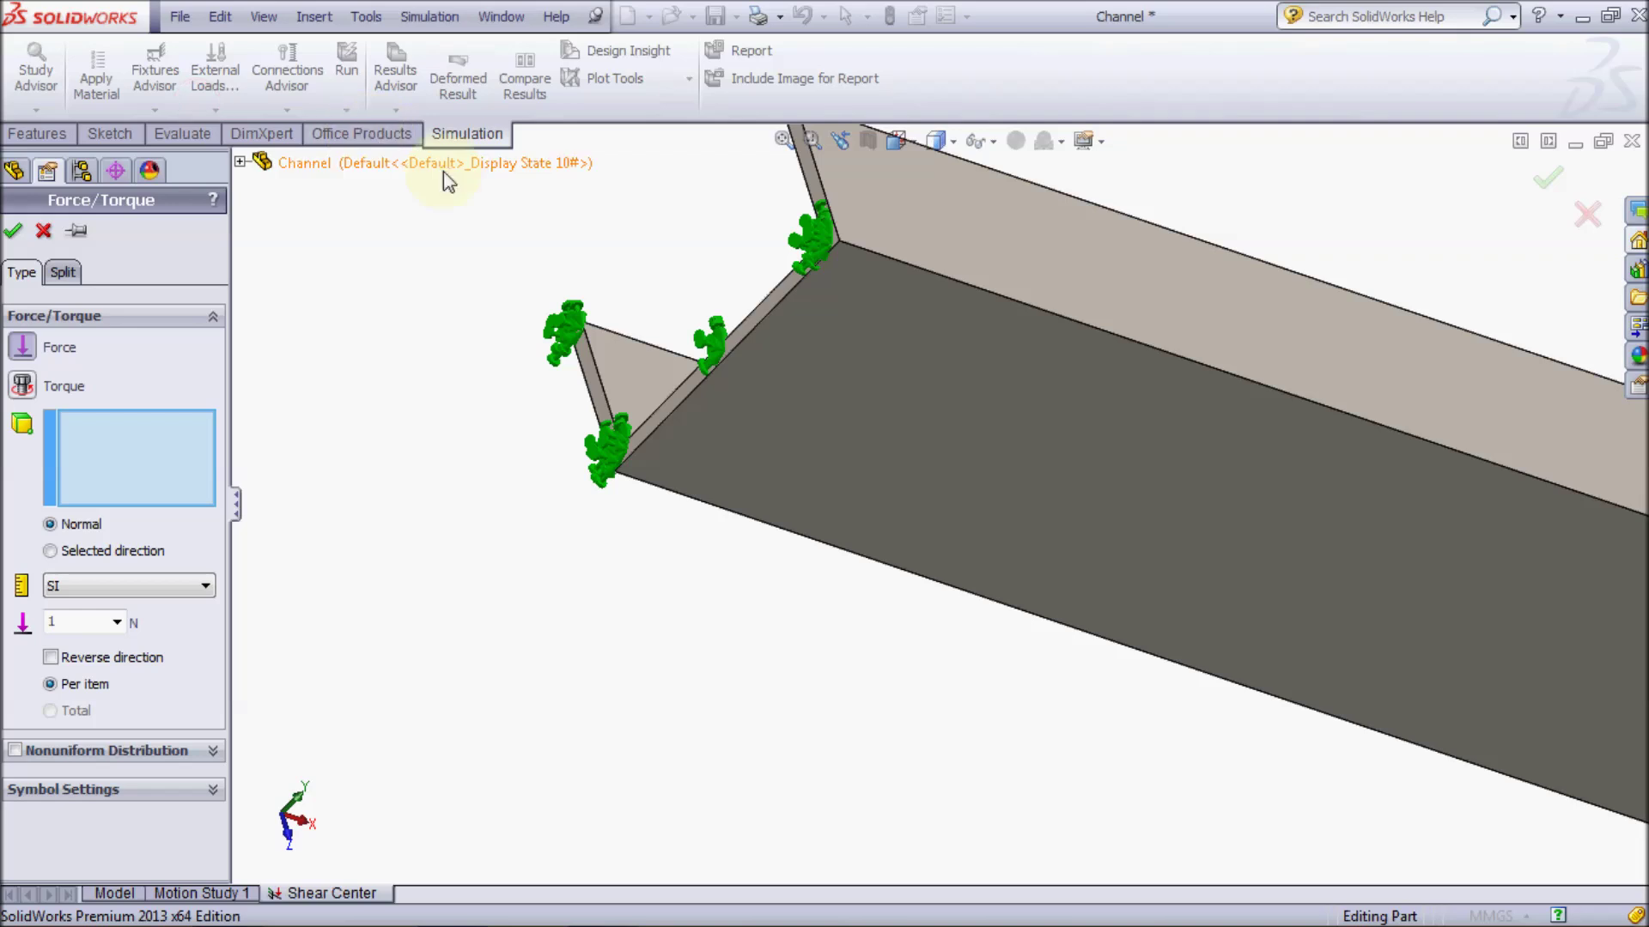
pyautogui.click(873, 180)
pyautogui.click(897, 141)
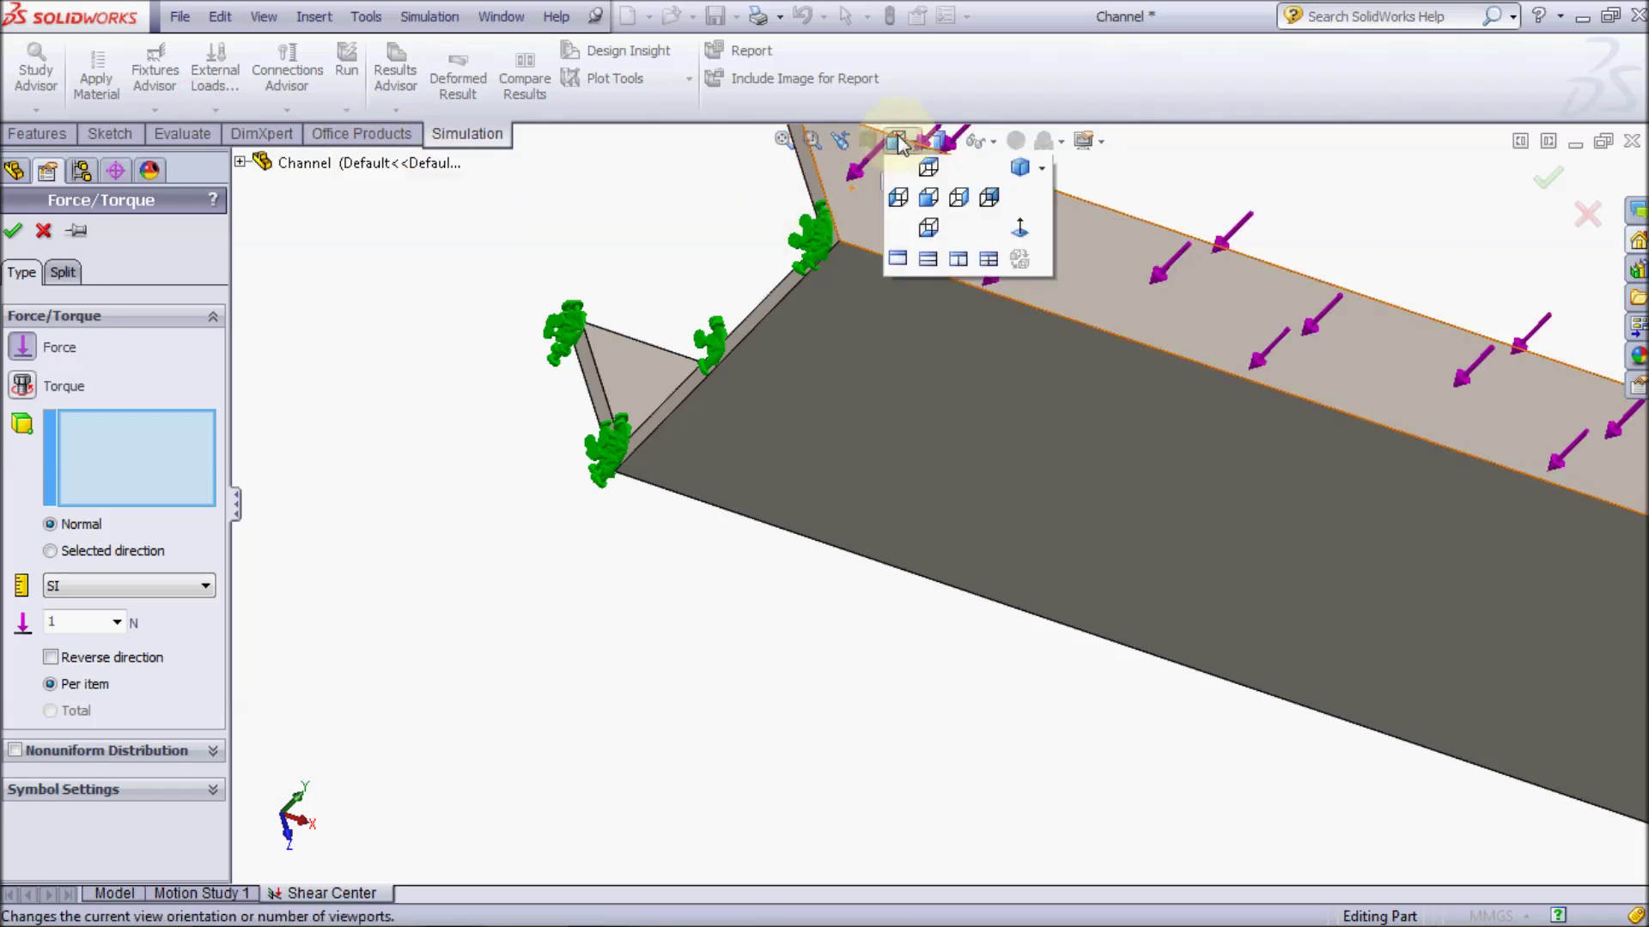
pyautogui.click(1018, 206)
pyautogui.moveTo(1226, 430)
pyautogui.mouseDown(button='middle')
pyautogui.moveTo(1362, 626)
pyautogui.moveTo(1286, 656)
pyautogui.mouseUp(button='middle')
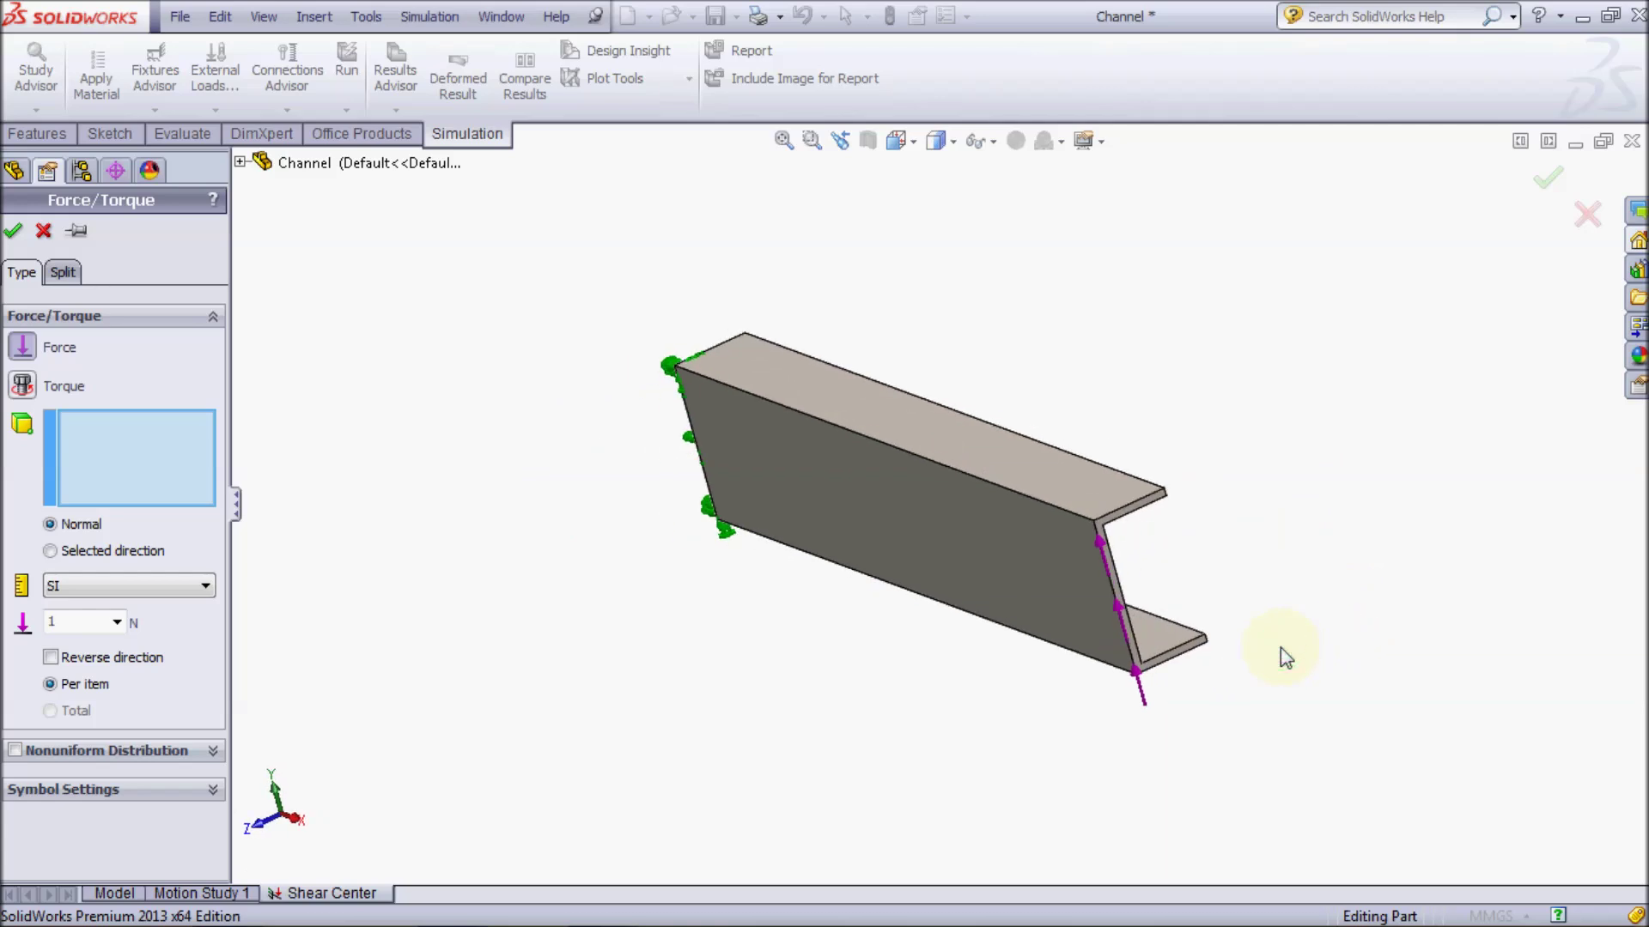
pyautogui.scroll(-3, 1286, 657)
pyautogui.click(1040, 593)
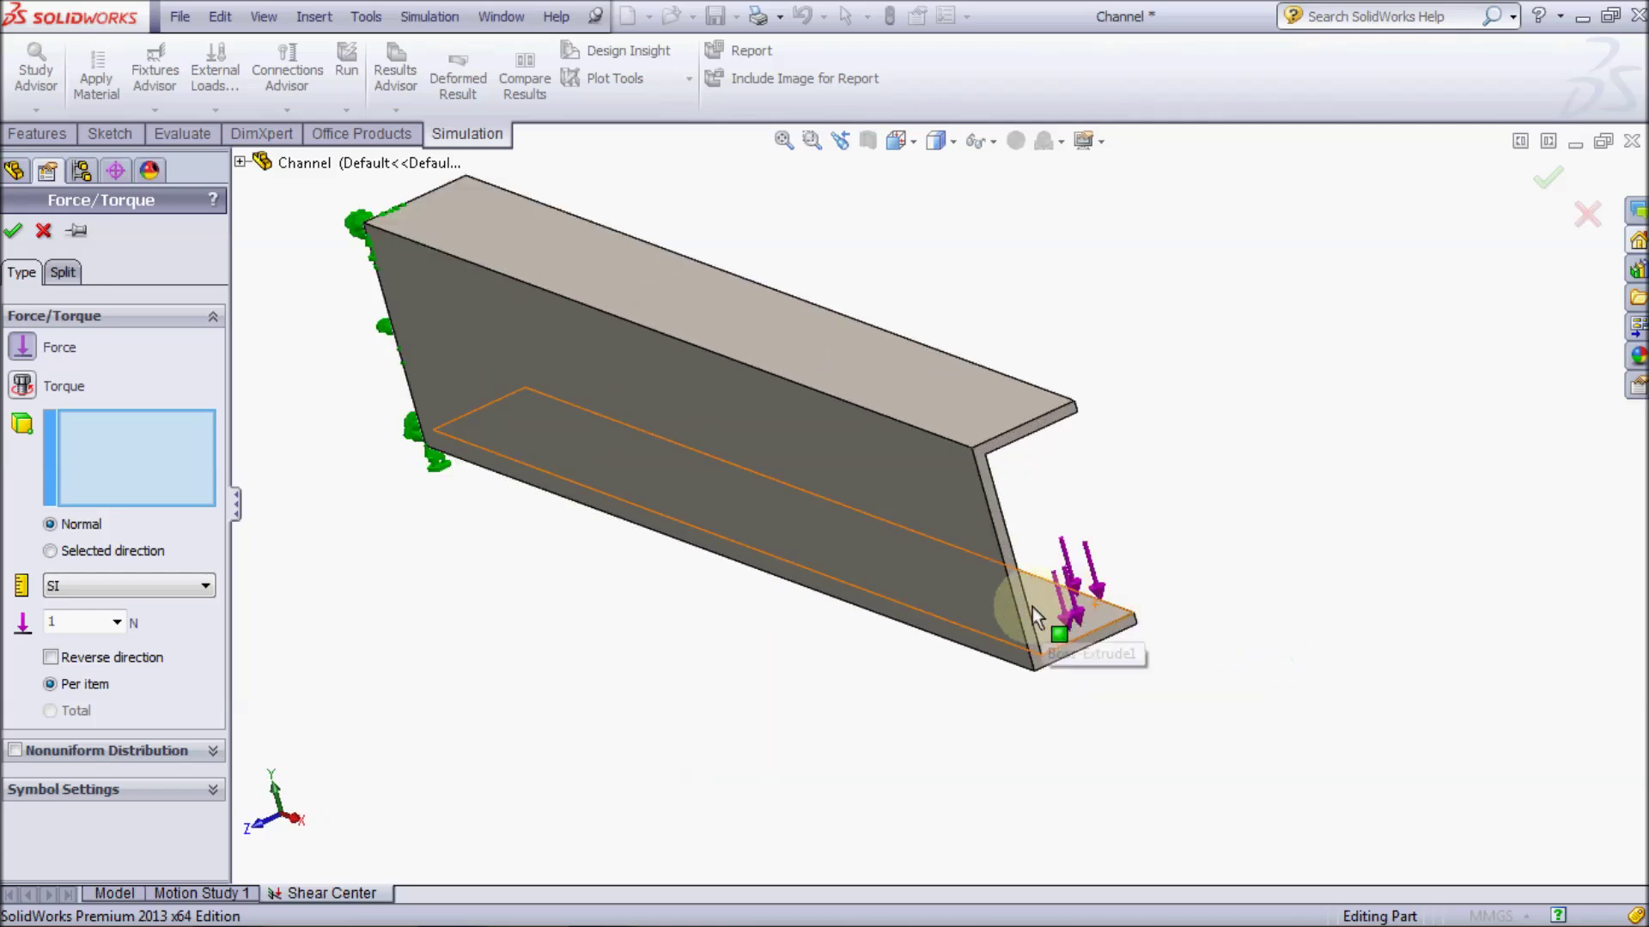
pyautogui.click(1024, 618)
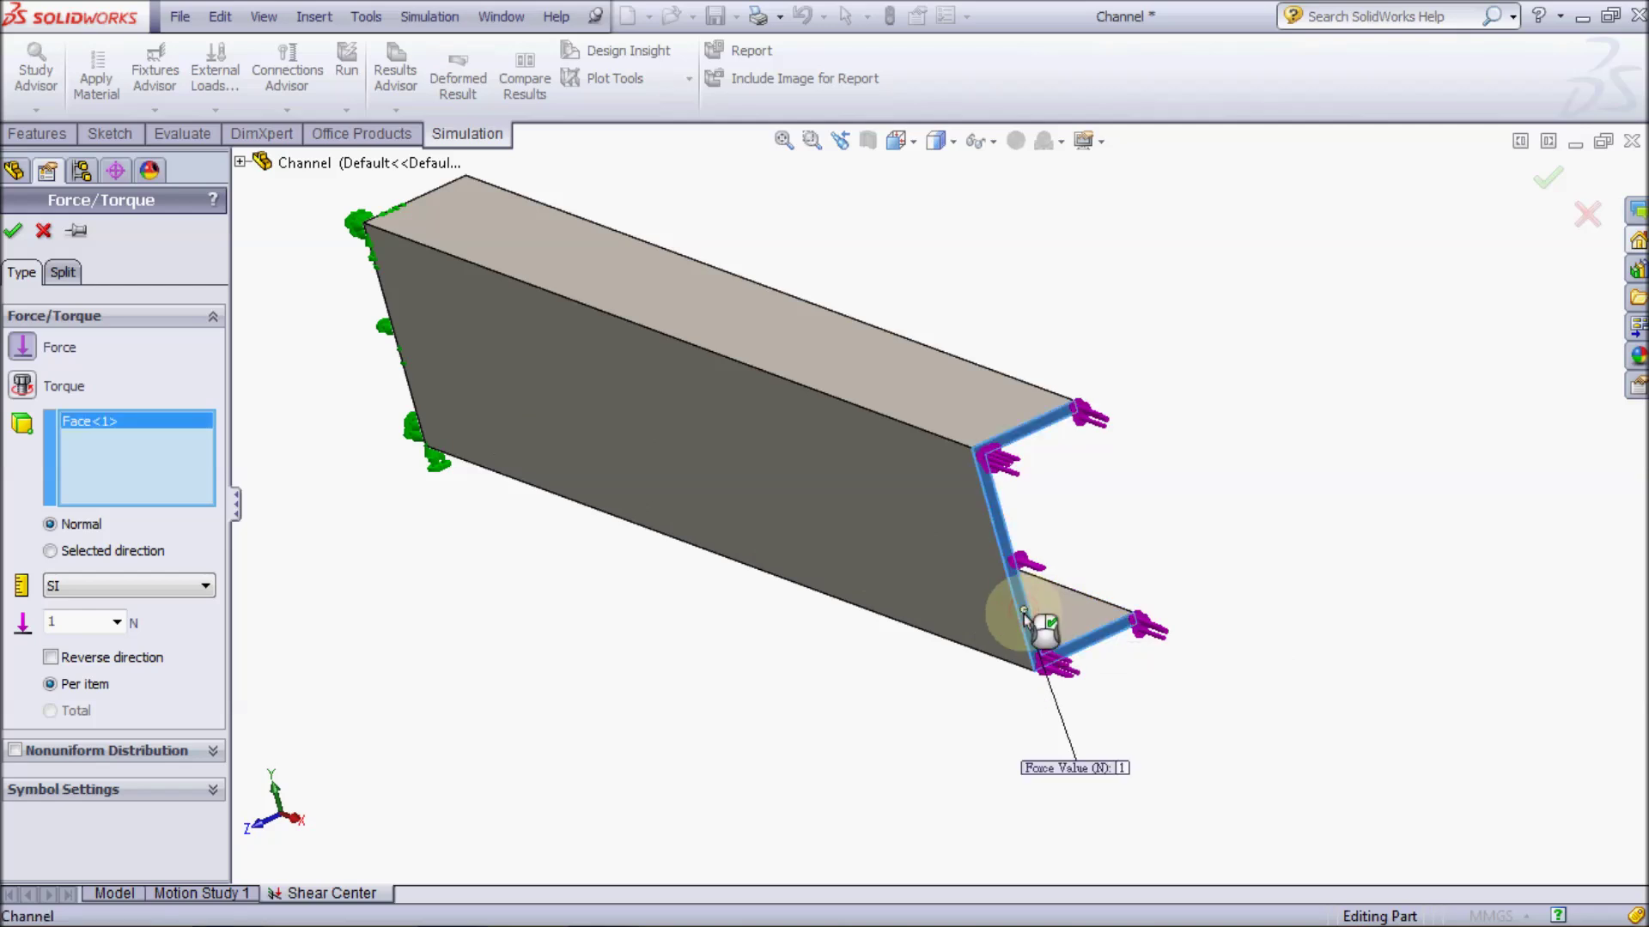
# Direct the 200 N force normal to the top flange face and confirm Force-1
pyautogui.click(154, 556)
pyautogui.click(818, 343)
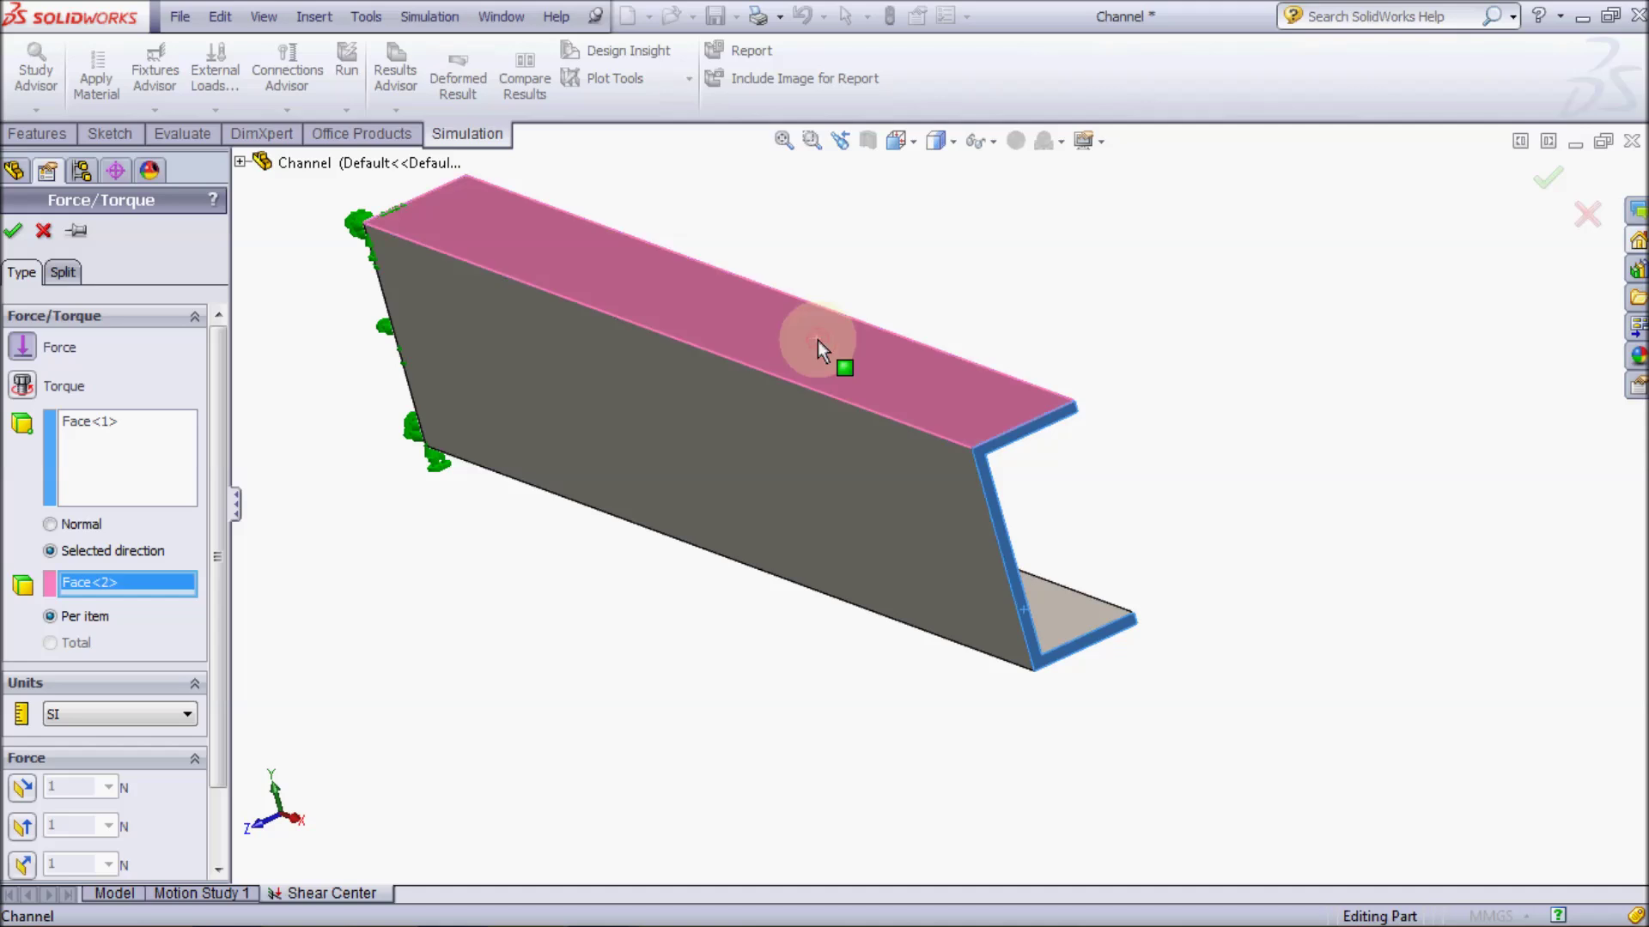
pyautogui.scroll(-3, 223, 586)
pyautogui.click(23, 778)
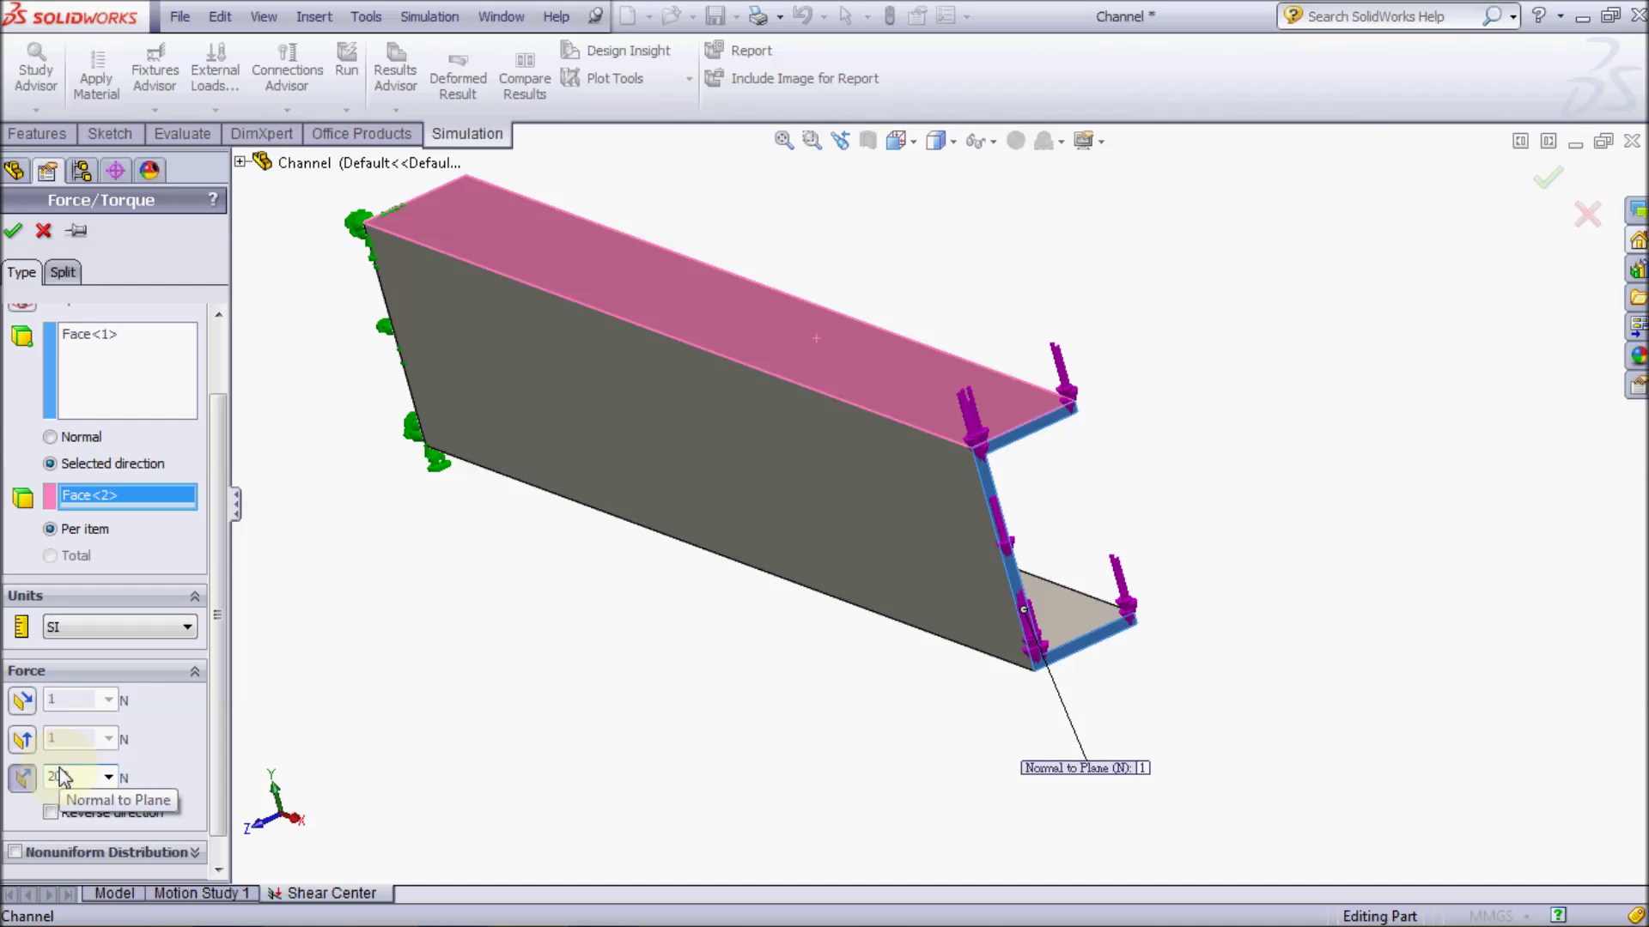
pyautogui.write('0')
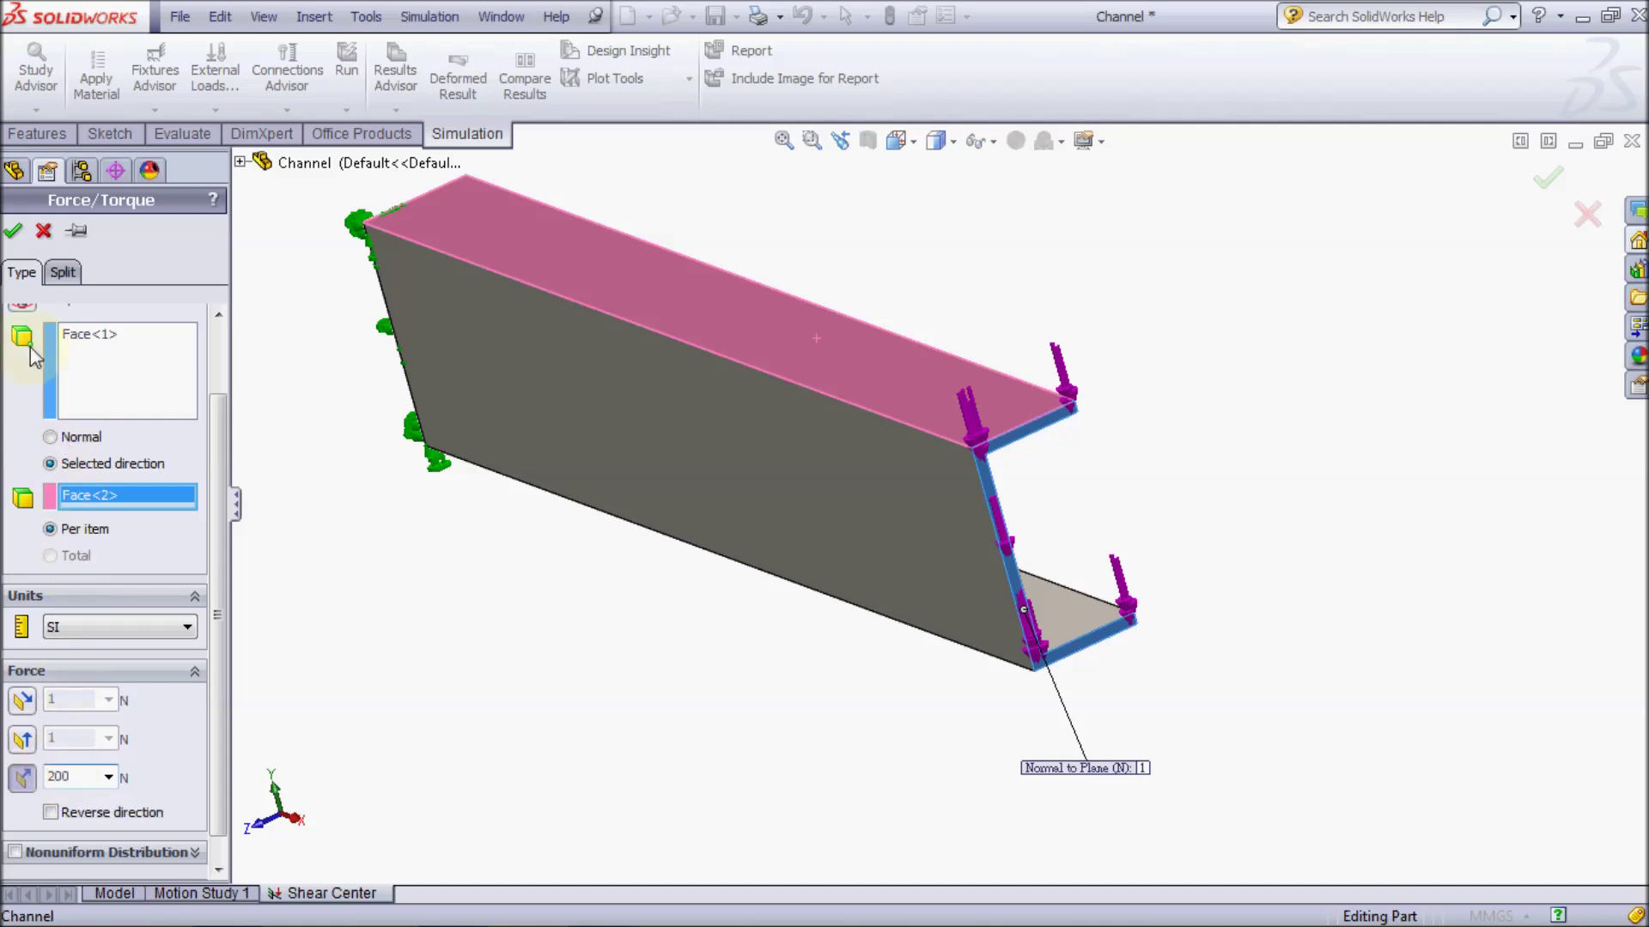
pyautogui.click(13, 230)
# Switch to a dimetric view and run the Shear Center study
pyautogui.click(716, 225)
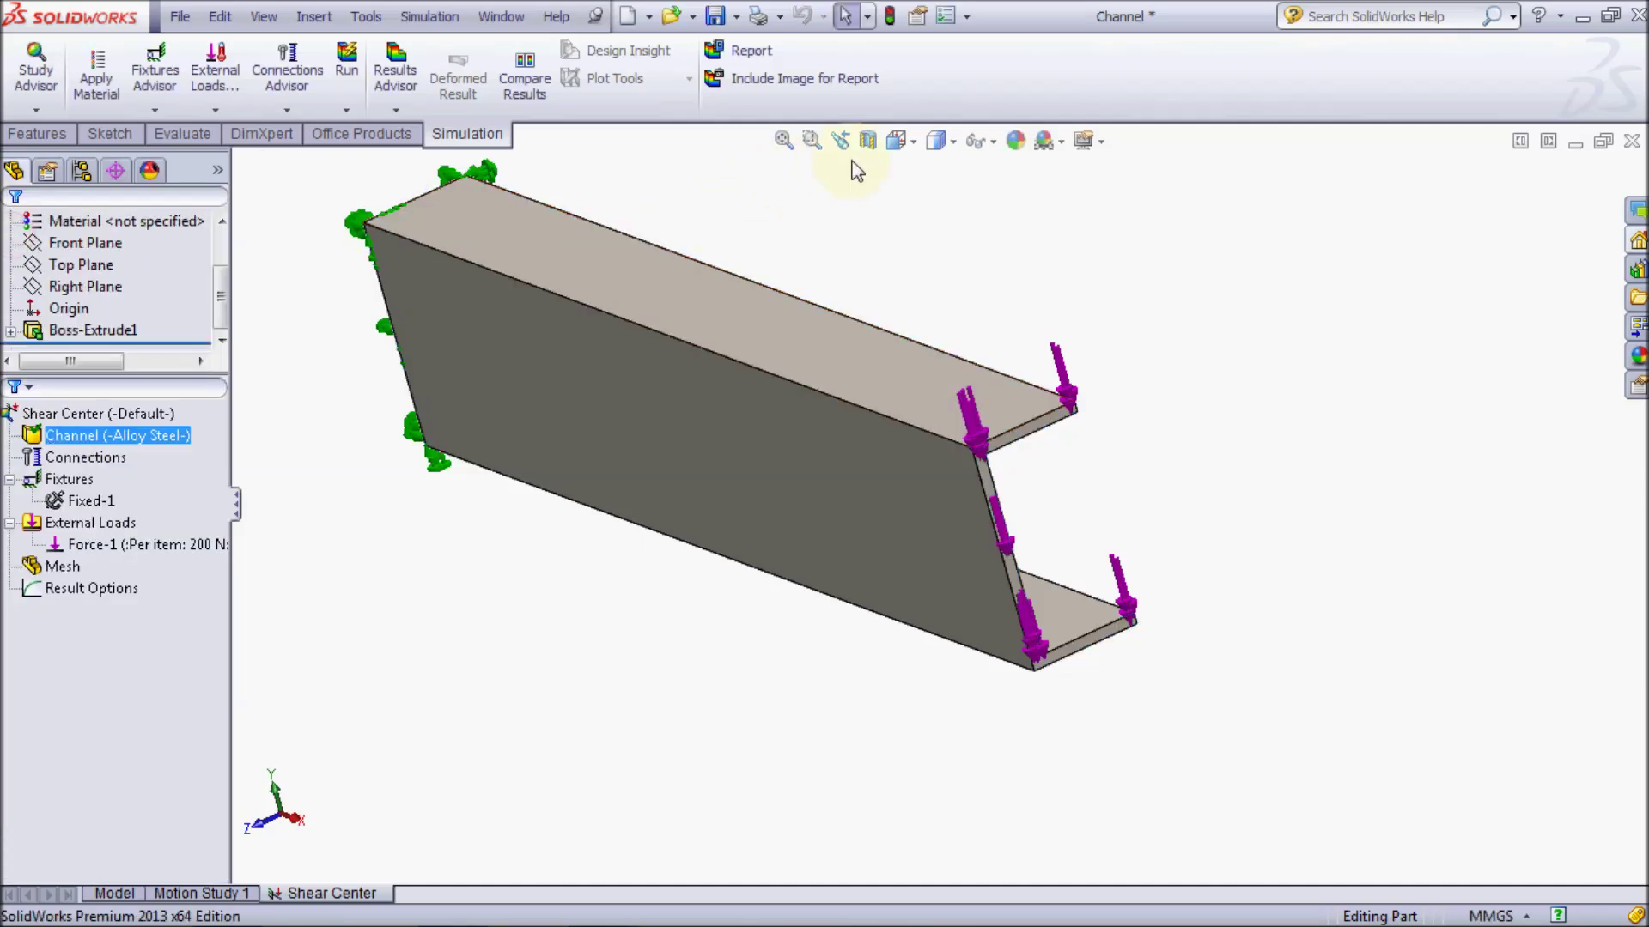
pyautogui.click(896, 140)
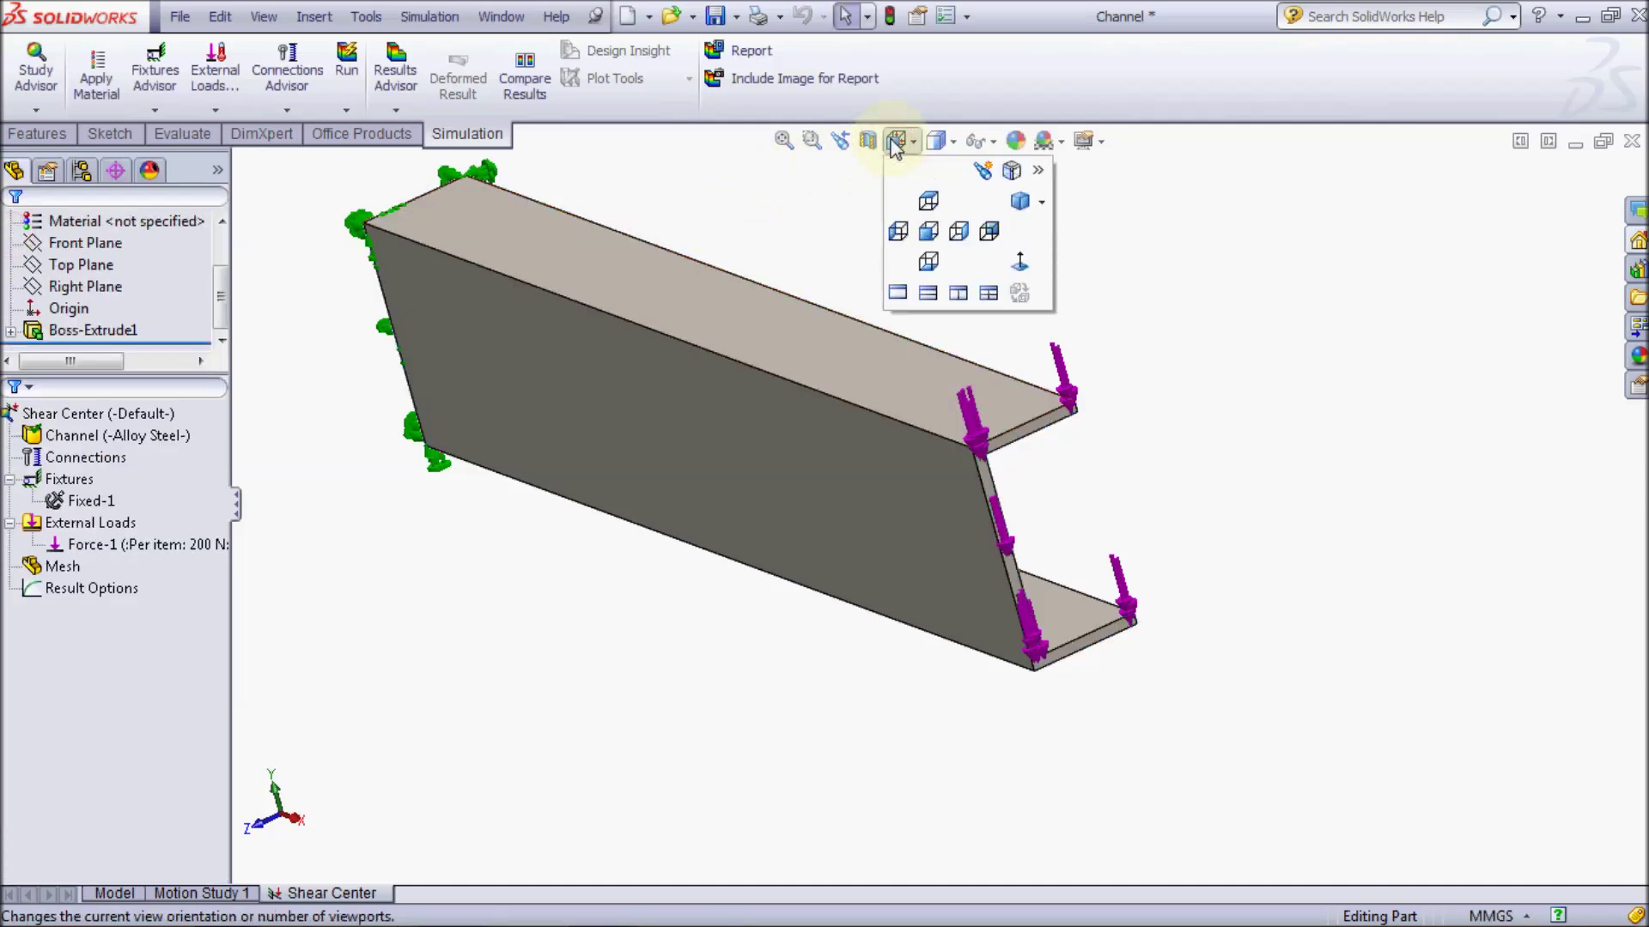
pyautogui.click(1015, 208)
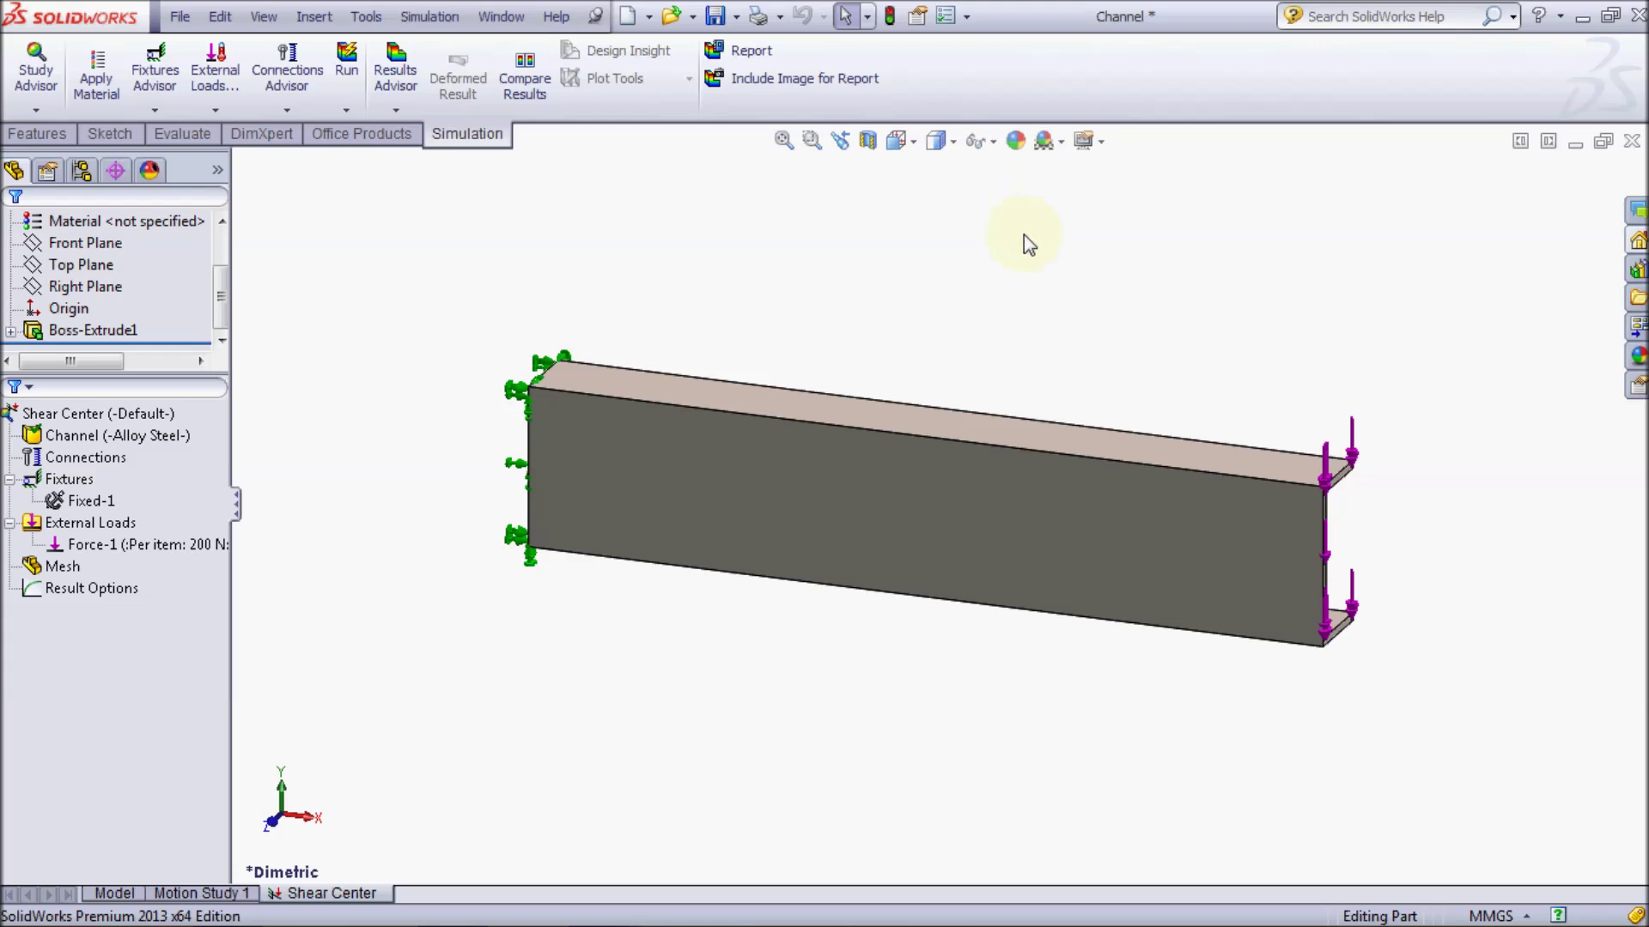
pyautogui.click(346, 64)
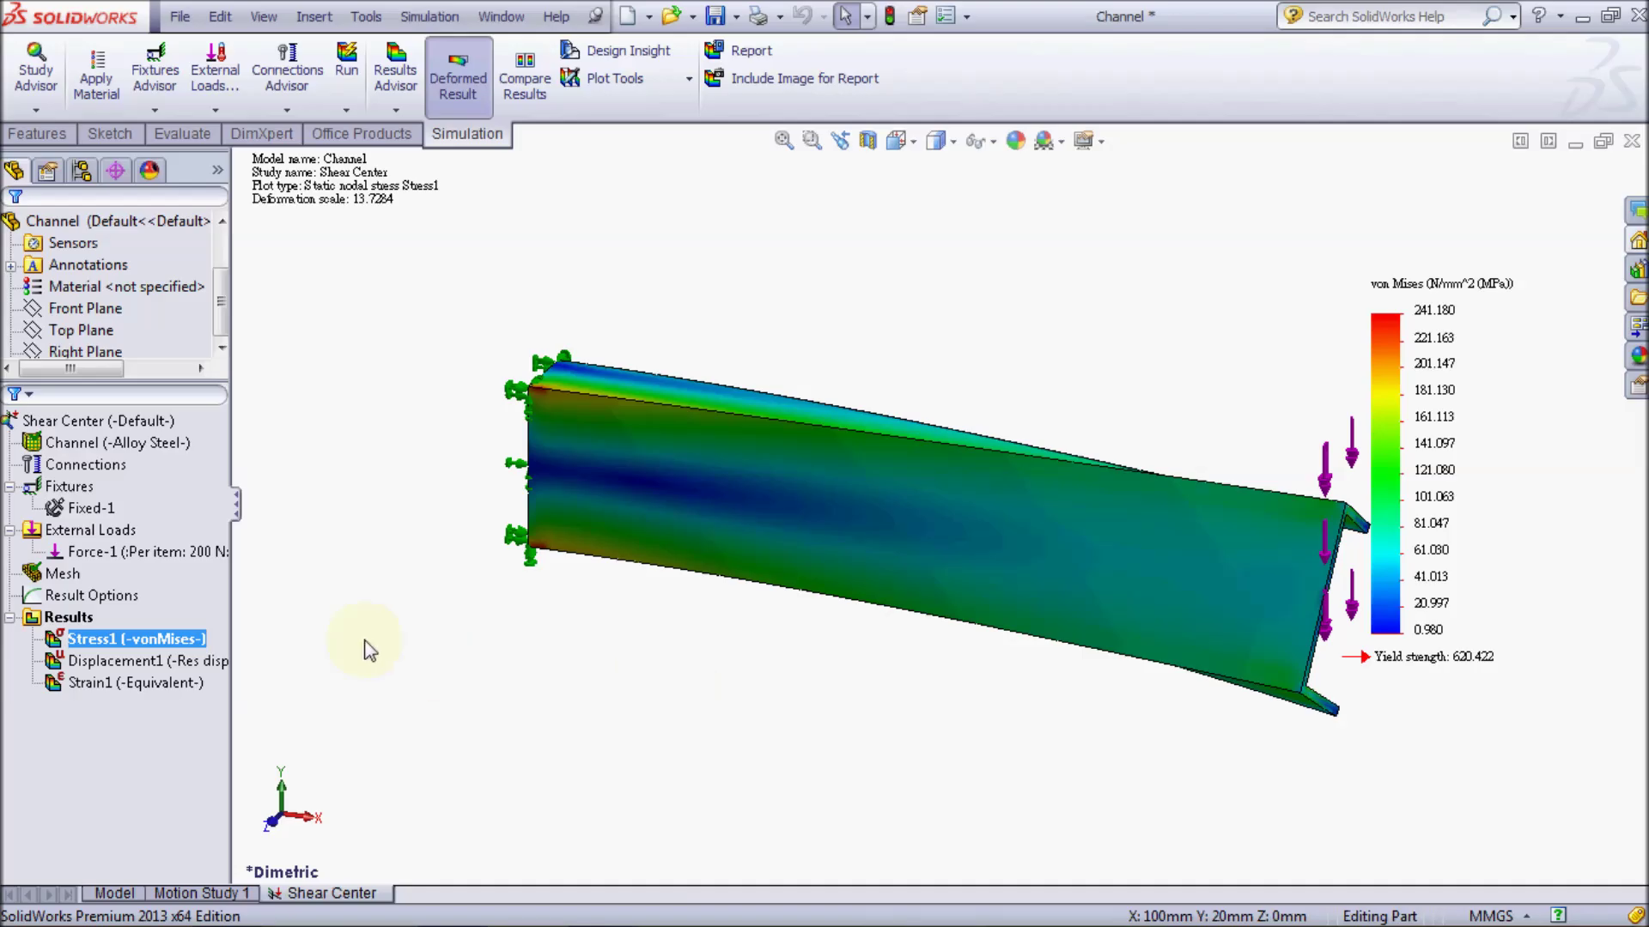
# Hide all fixture and load symbols, then show the Displacement1 resultant displacement plot
pyautogui.rightClick(76, 489)
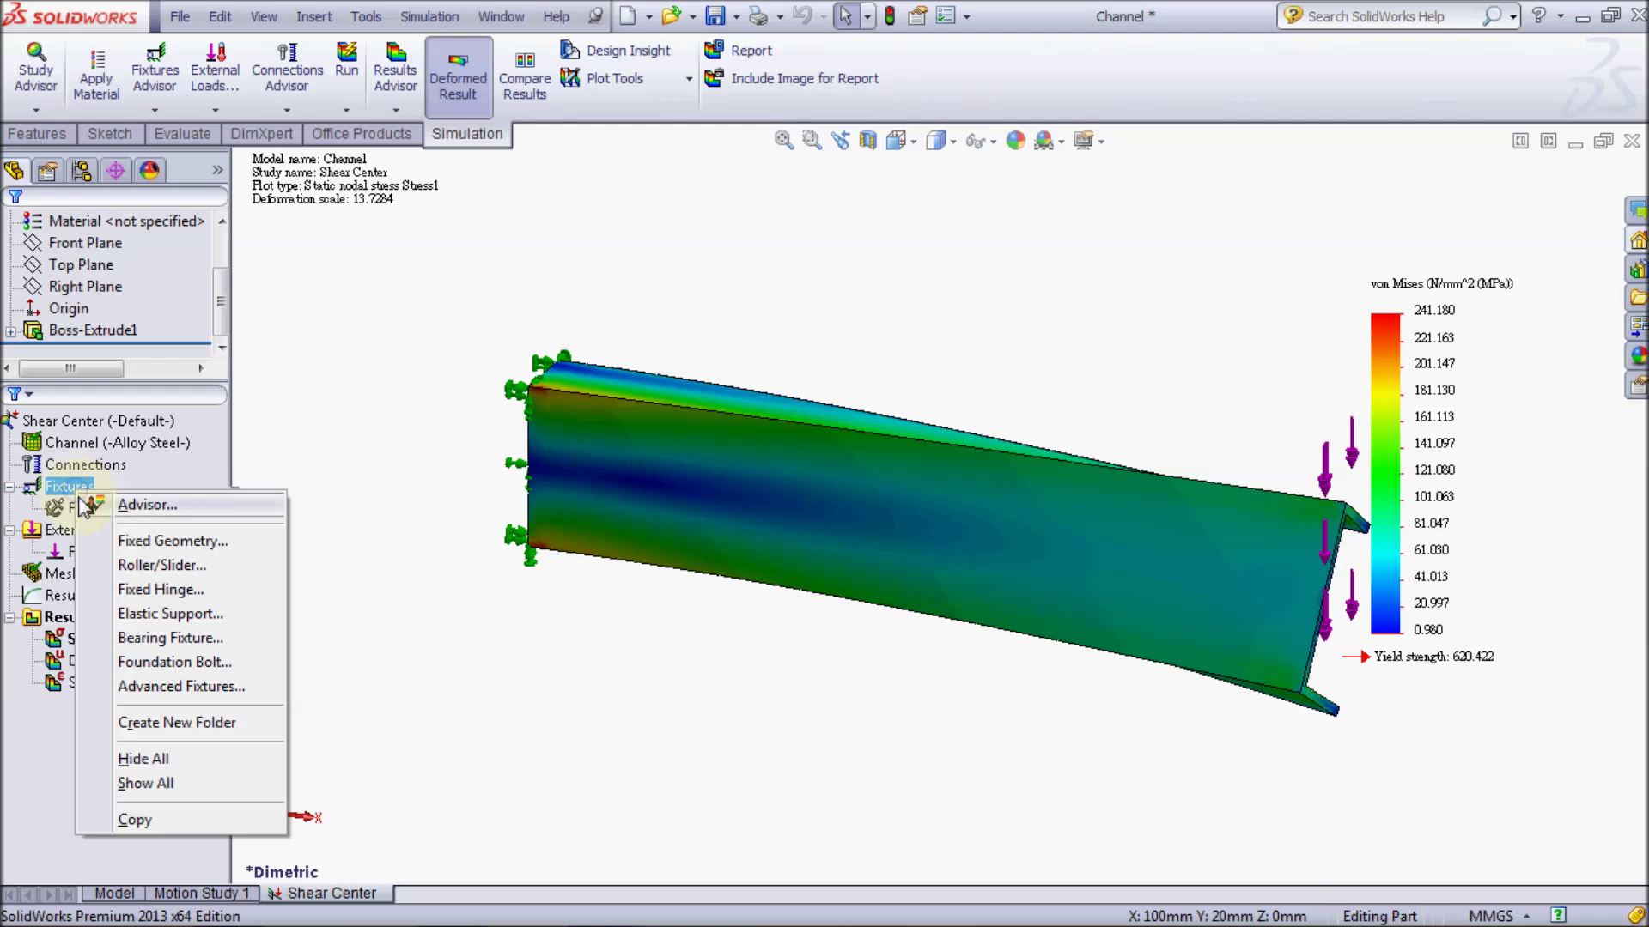
pyautogui.click(142, 759)
pyautogui.keyDown('ctrl'); pyautogui.click(98, 529); pyautogui.keyUp('ctrl')
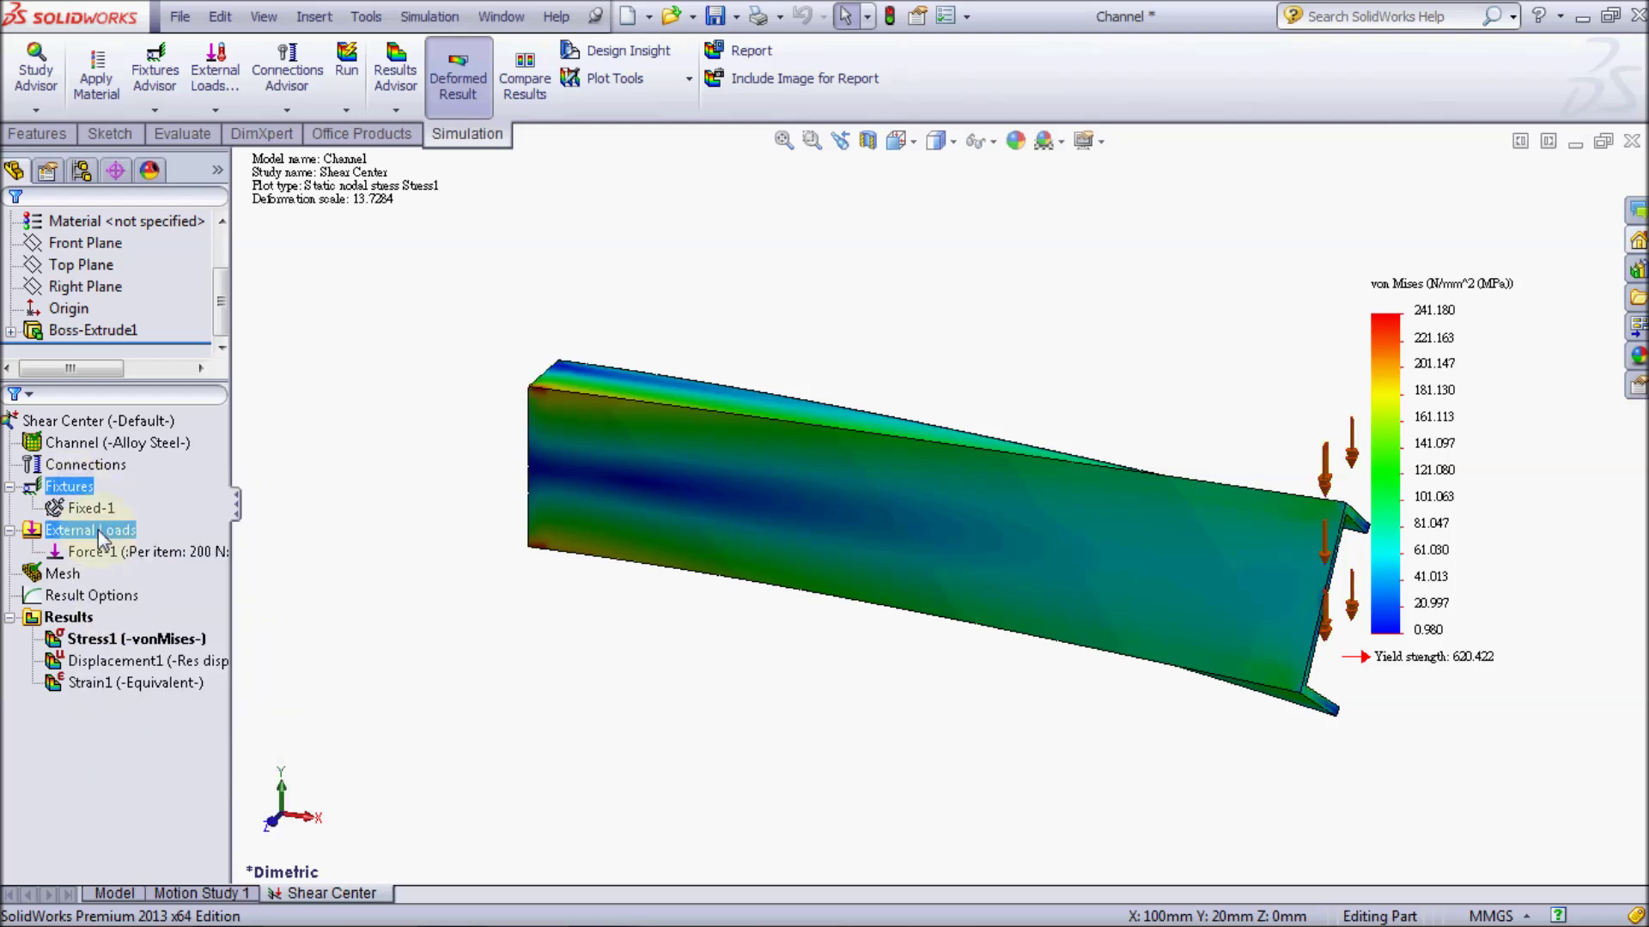
pyautogui.rightClick(98, 529)
pyautogui.click(158, 455)
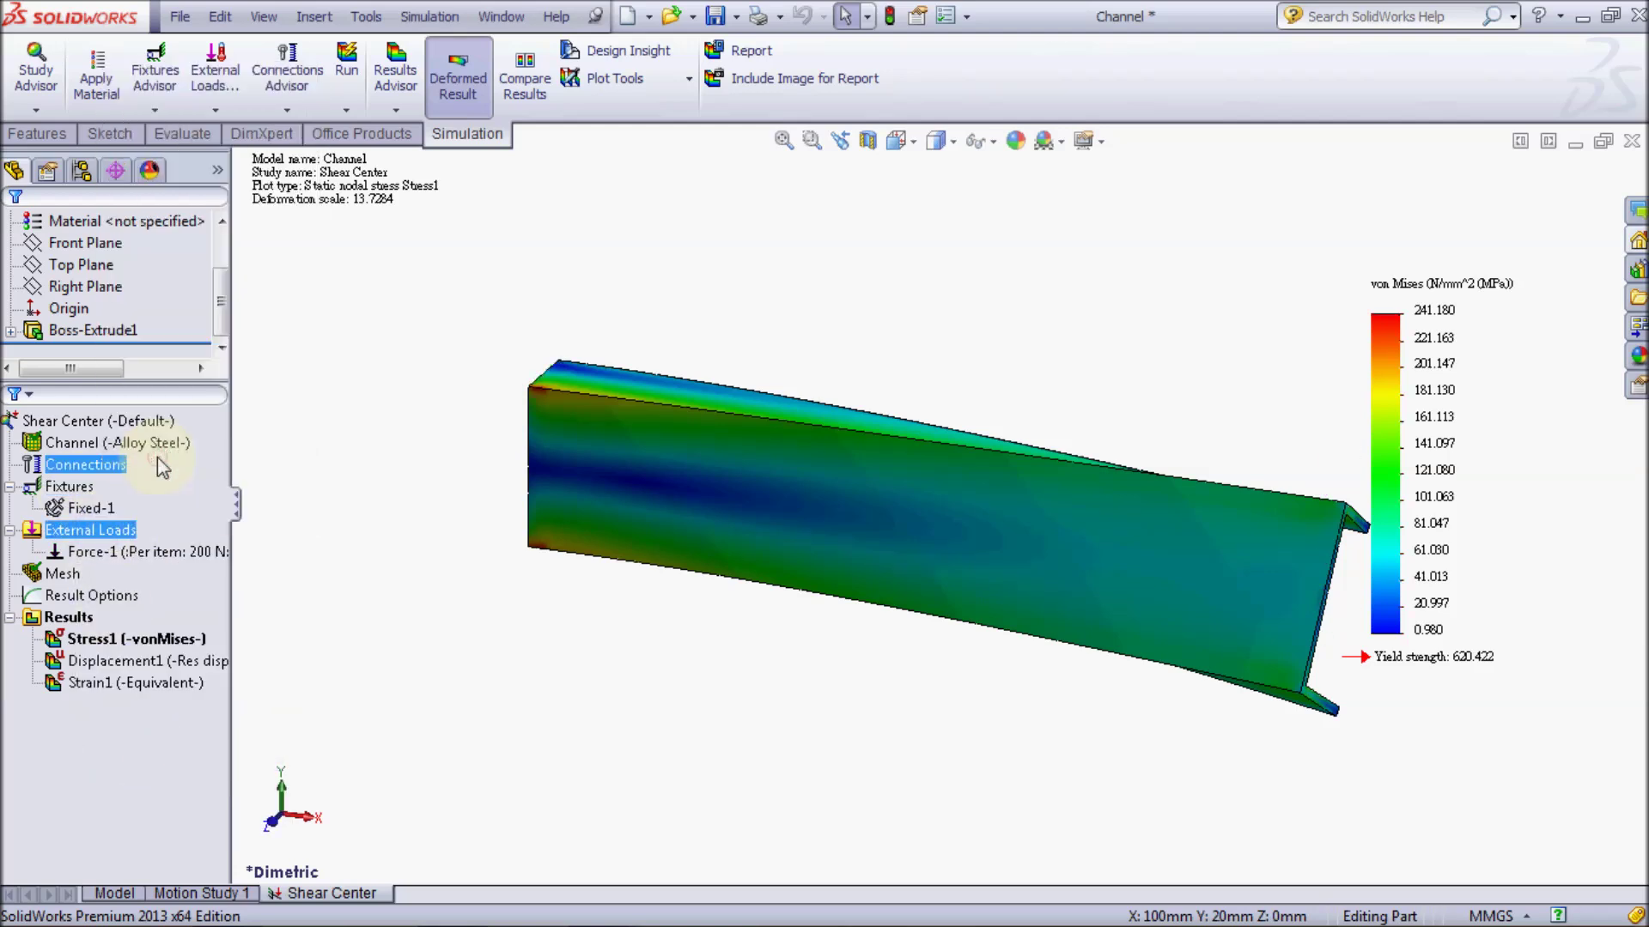
pyautogui.doubleClick(175, 661)
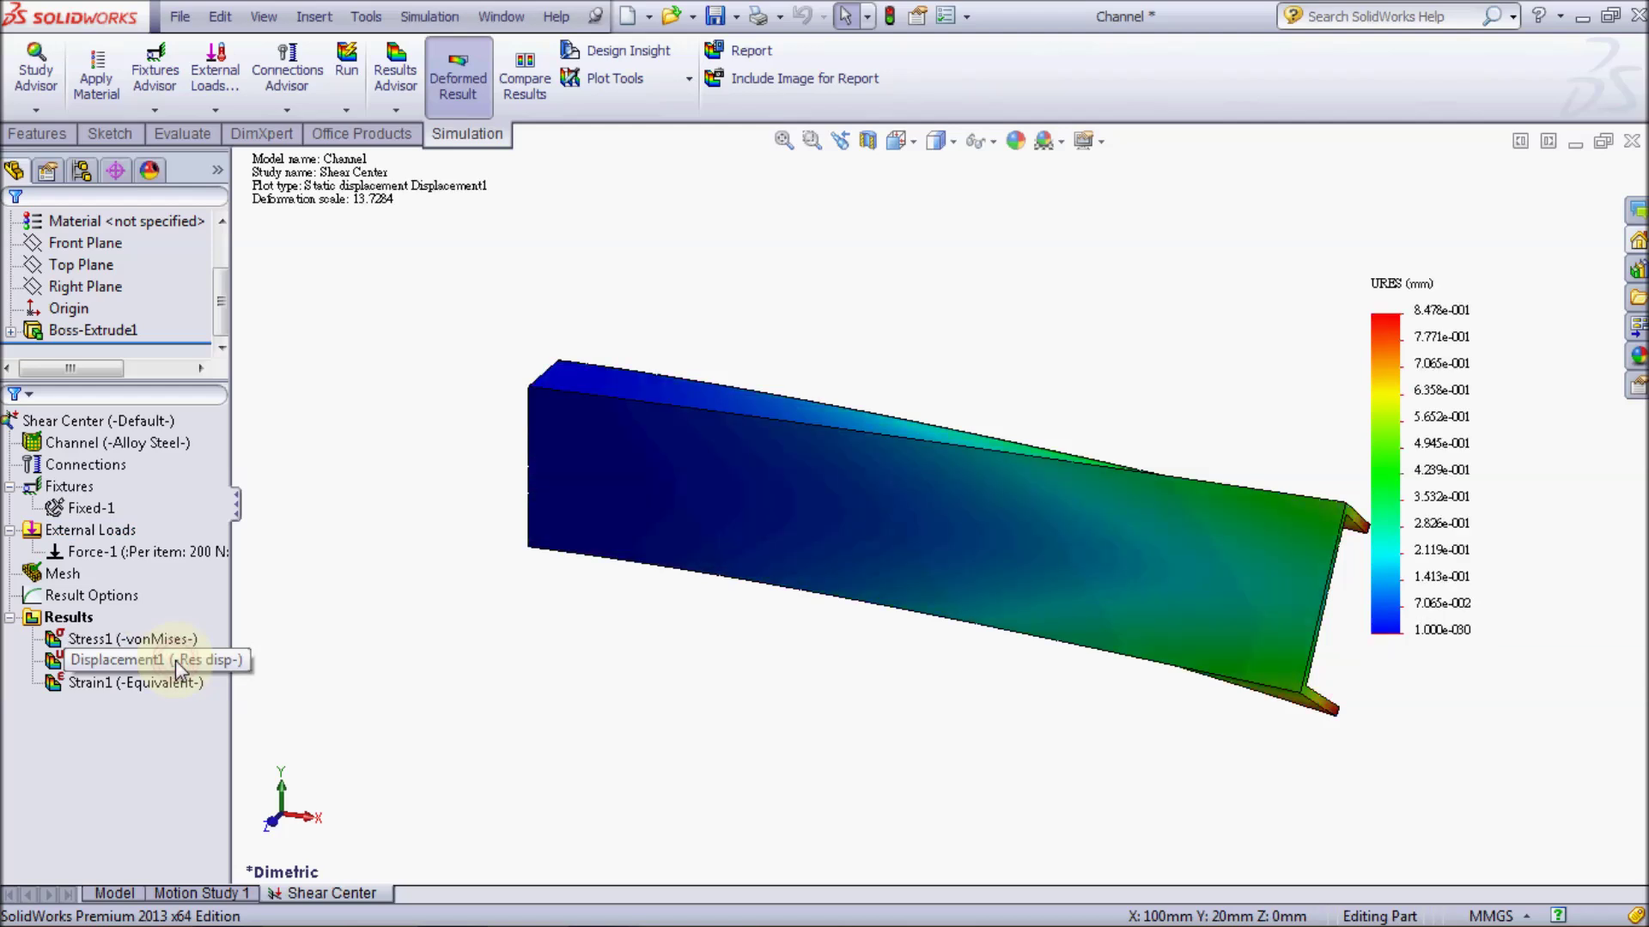
# Switch Displacement1 to UZ: Z Displacement and rotate to face the channel cross-section
pyautogui.doubleClick(175, 661)
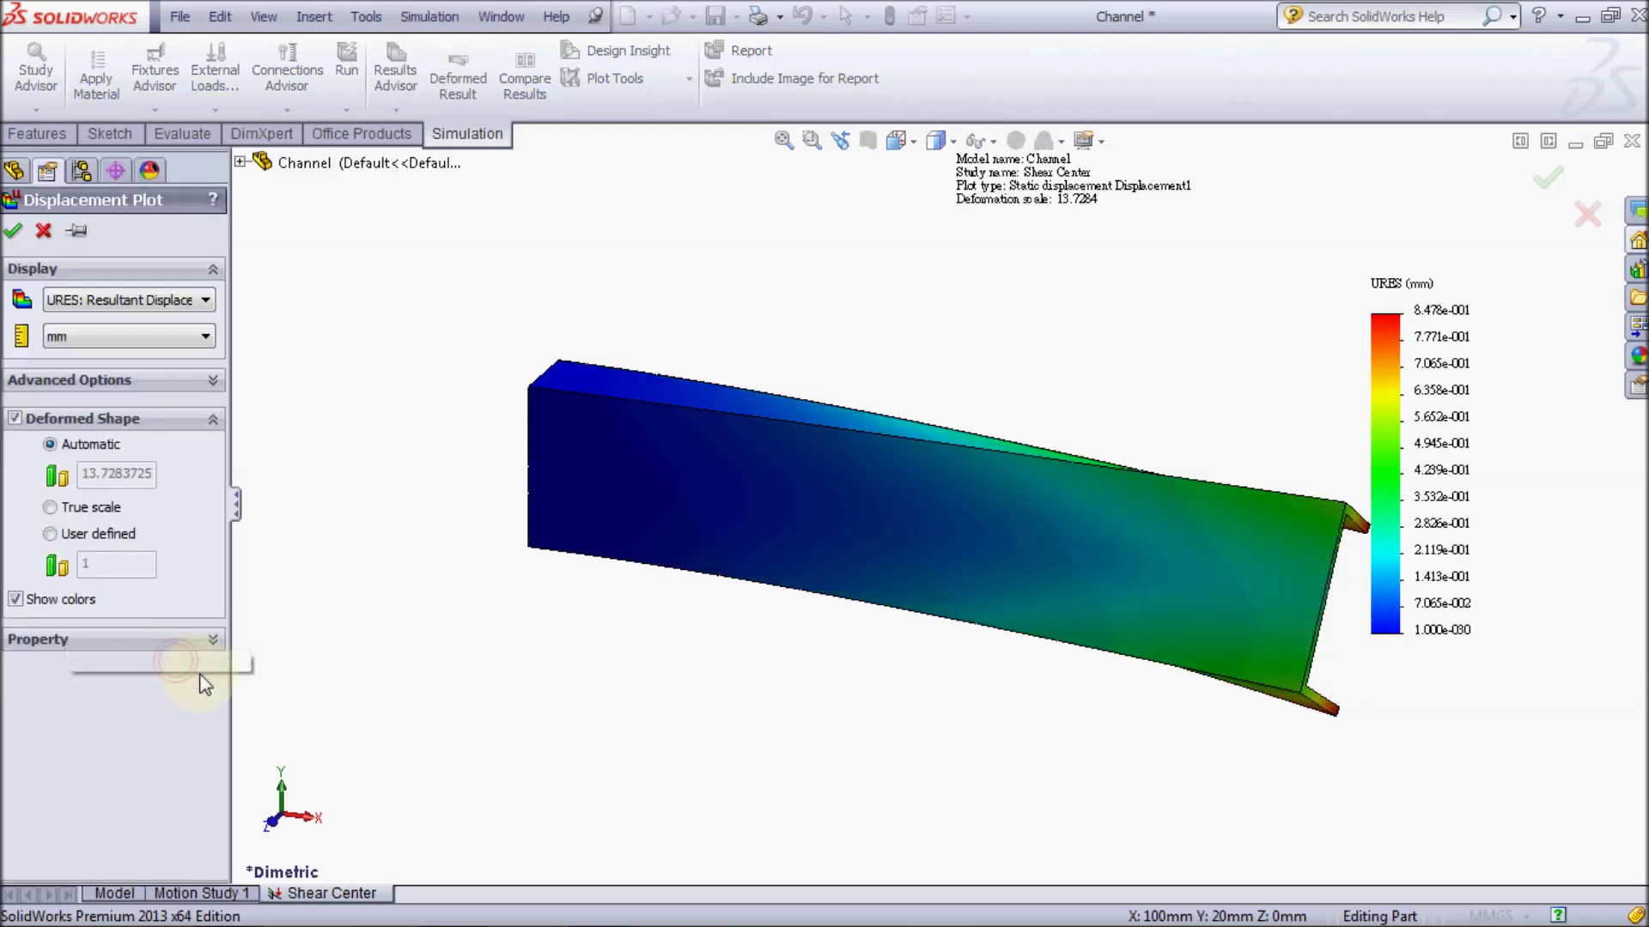
pyautogui.click(172, 315)
pyautogui.click(176, 359)
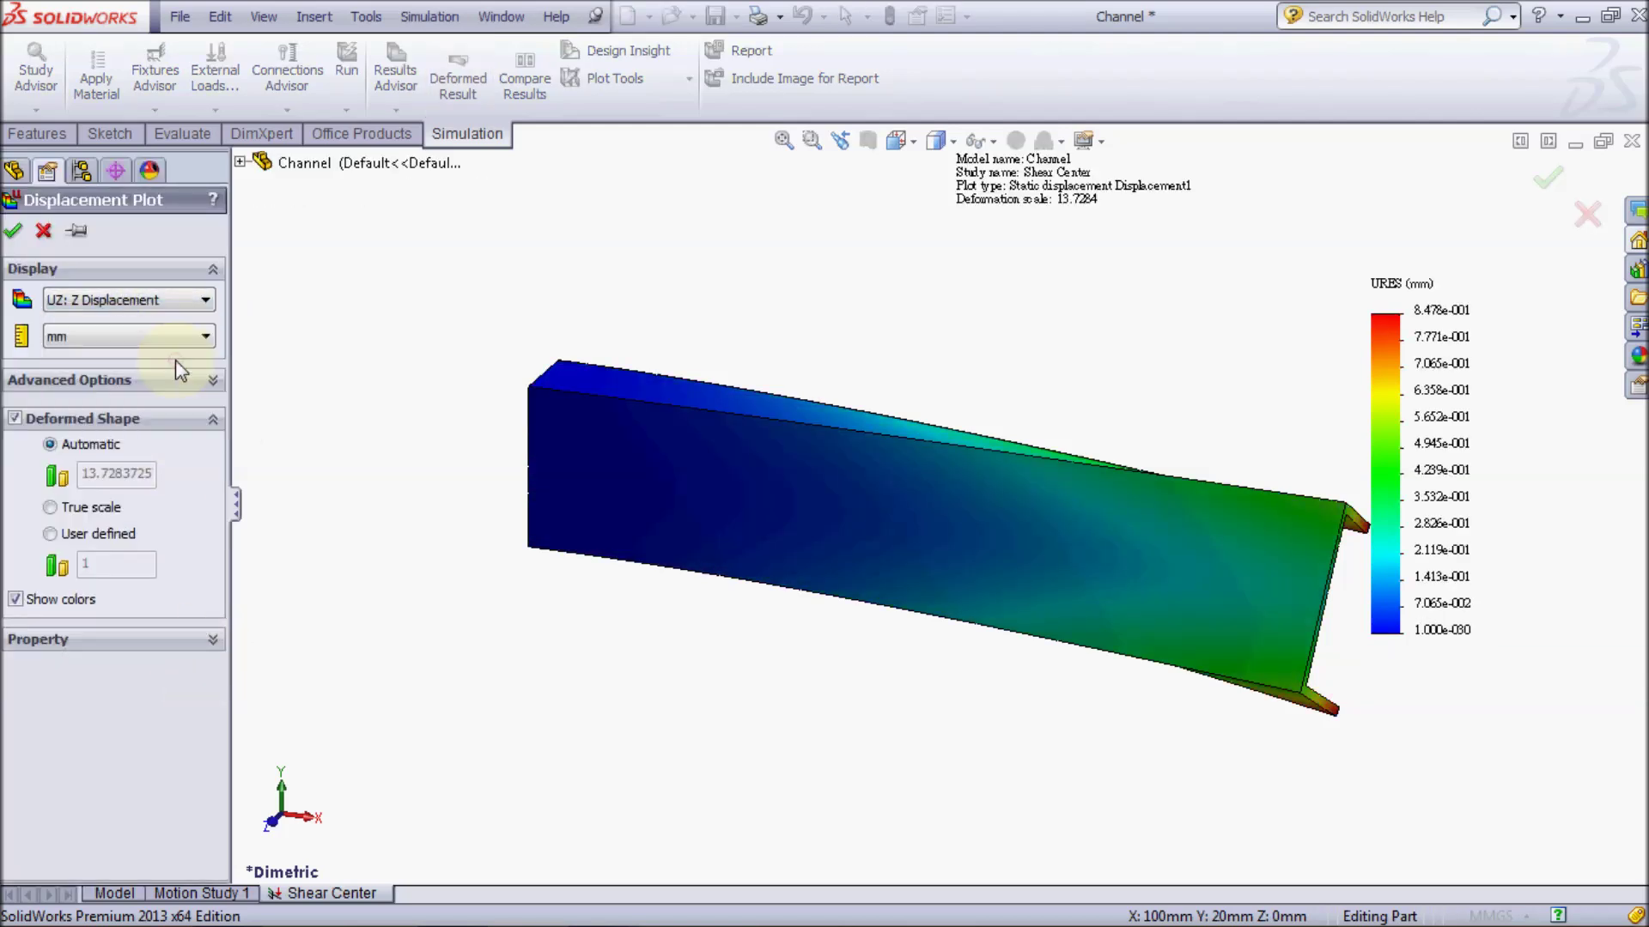
pyautogui.click(14, 231)
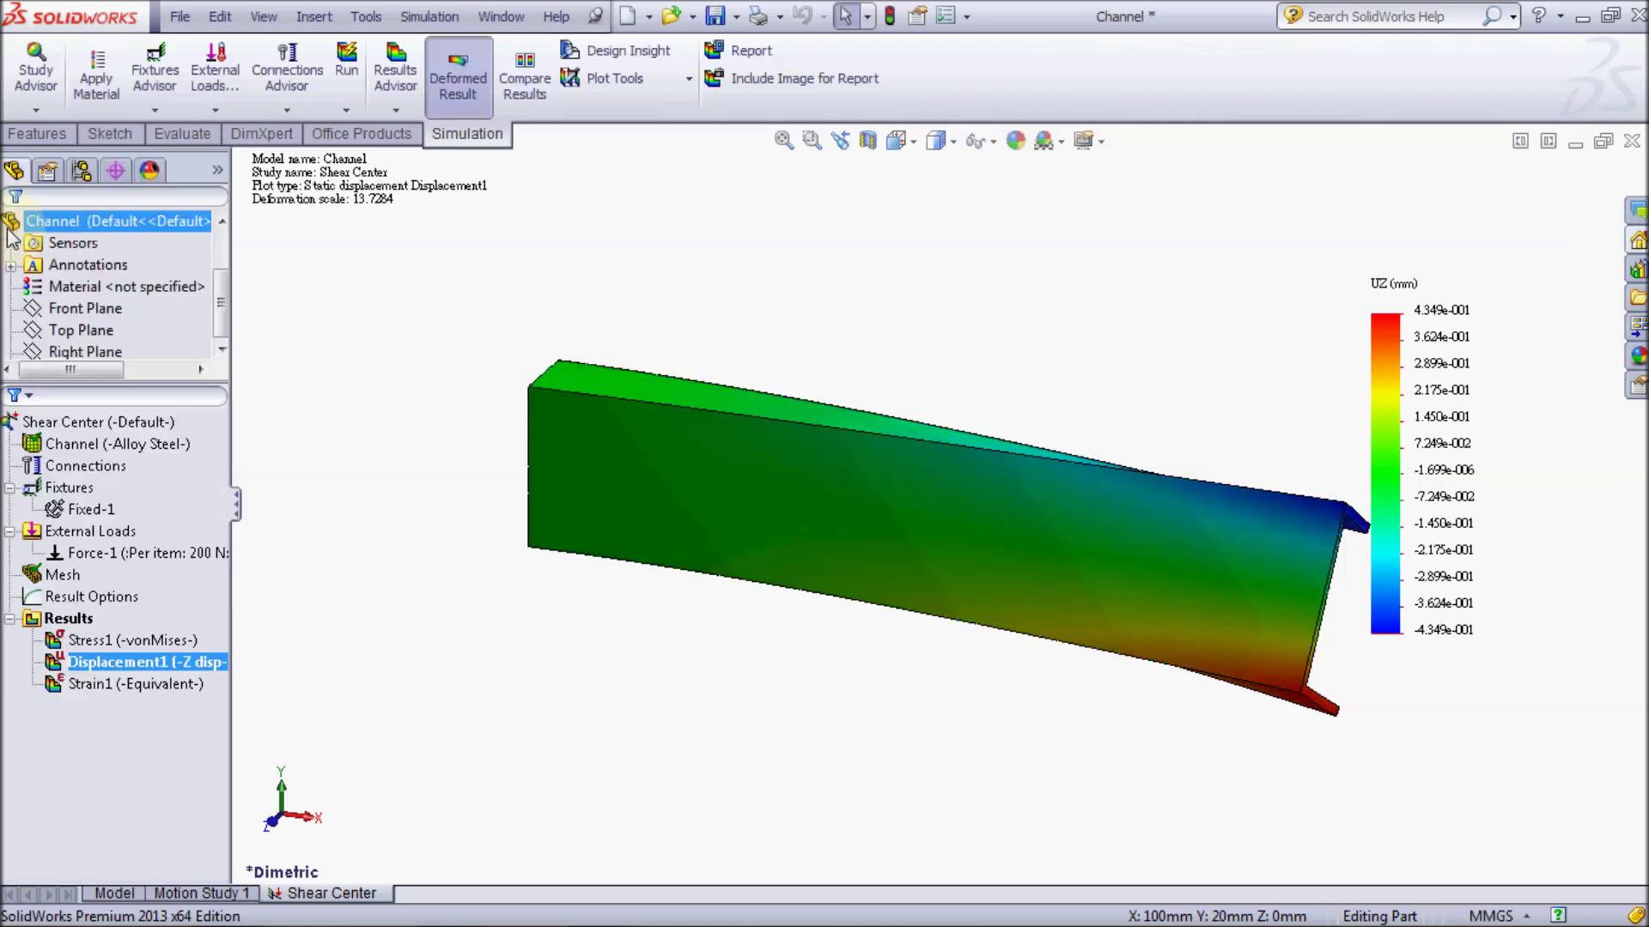
pyautogui.moveTo(1269, 592)
pyautogui.mouseDown(button='middle')
pyautogui.moveTo(1149, 631)
pyautogui.moveTo(1157, 593)
pyautogui.mouseUp(button='middle')
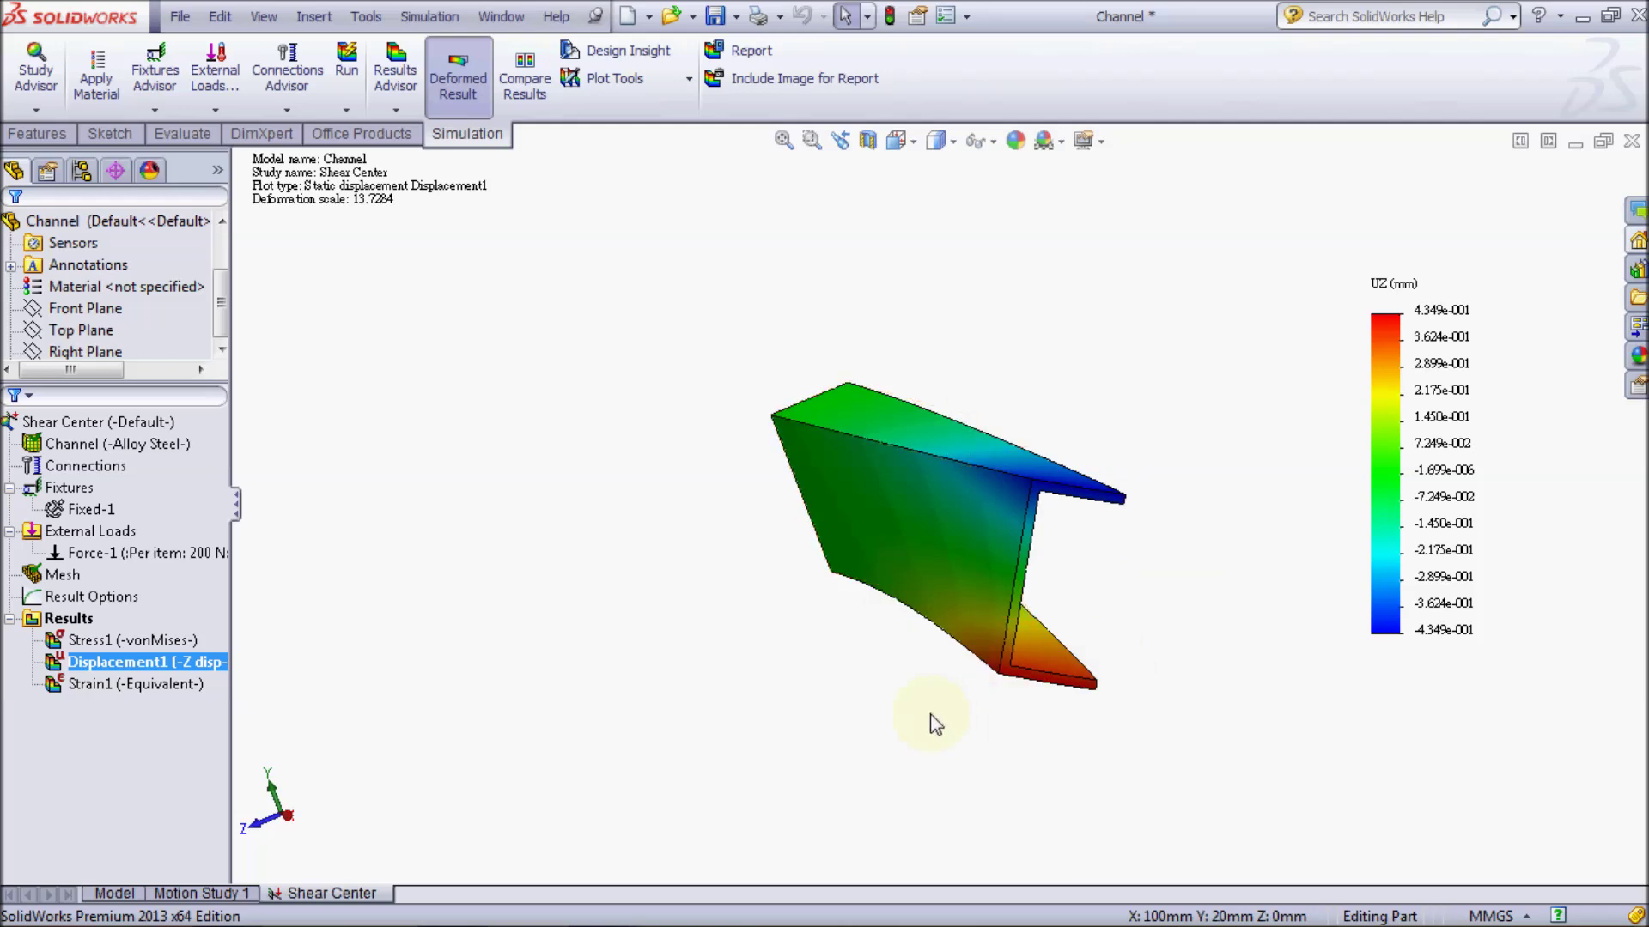
# Probe Z displacement at the two web corners, reading -0.4343 and 0.4343 mm
pyautogui.rightClick(214, 662)
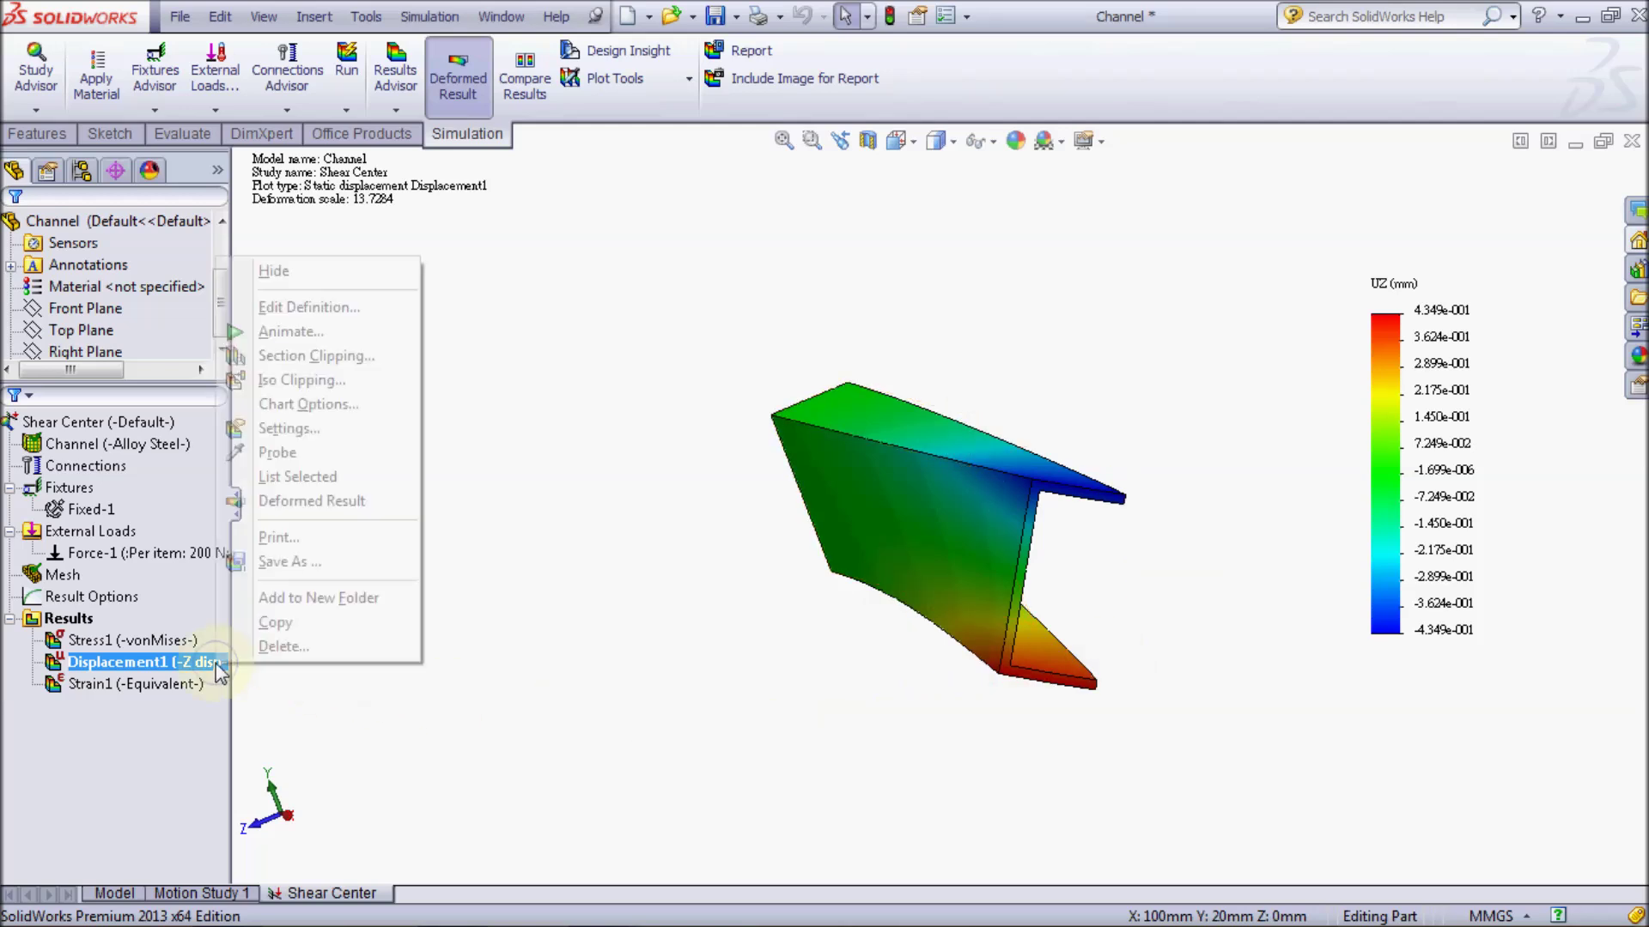
pyautogui.click(290, 455)
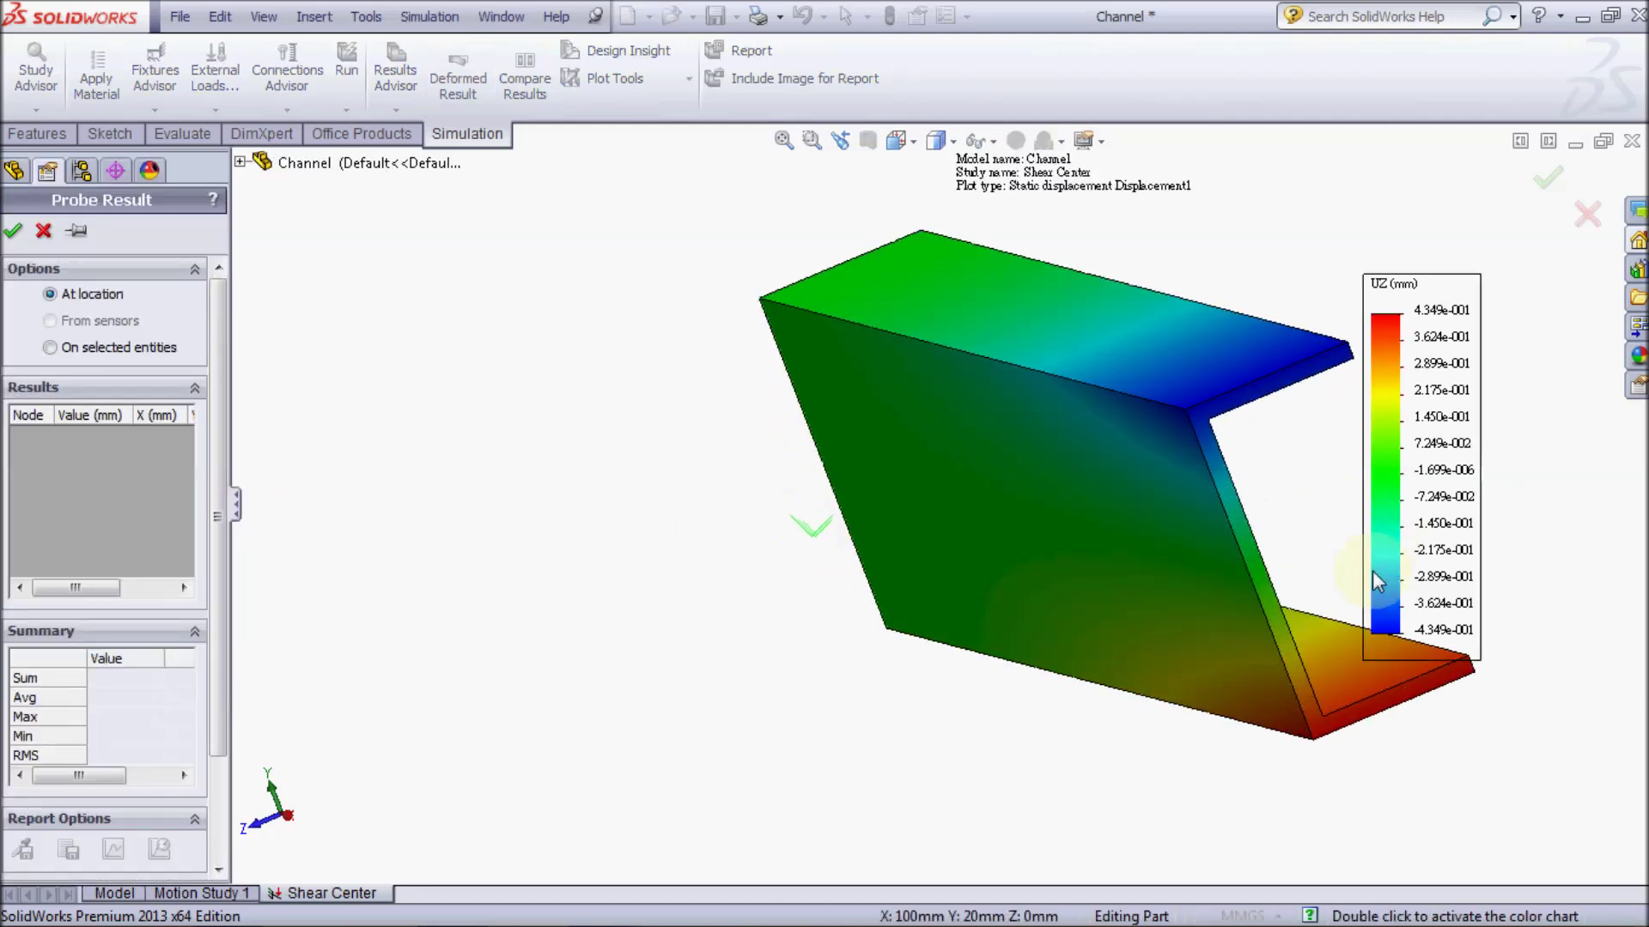
pyautogui.keyDown('ctrl'); pyautogui.moveTo(1314, 581); pyautogui.dragTo(1015, 577, button='middle'); pyautogui.keyUp('ctrl')
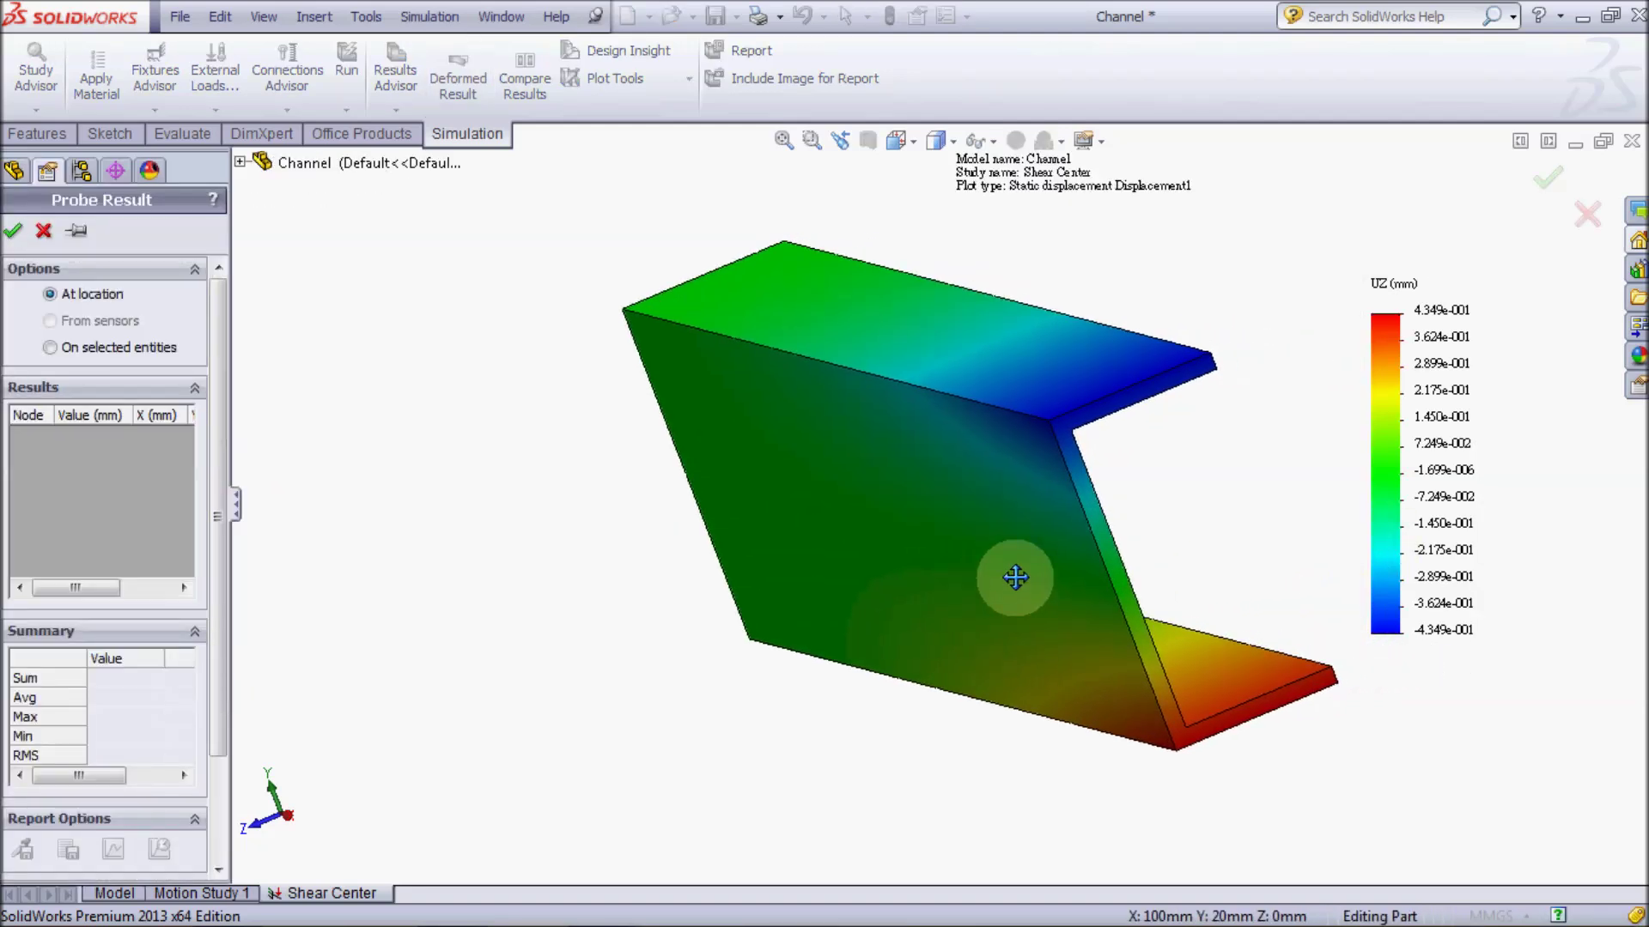
pyautogui.scroll(-1, 1026, 570)
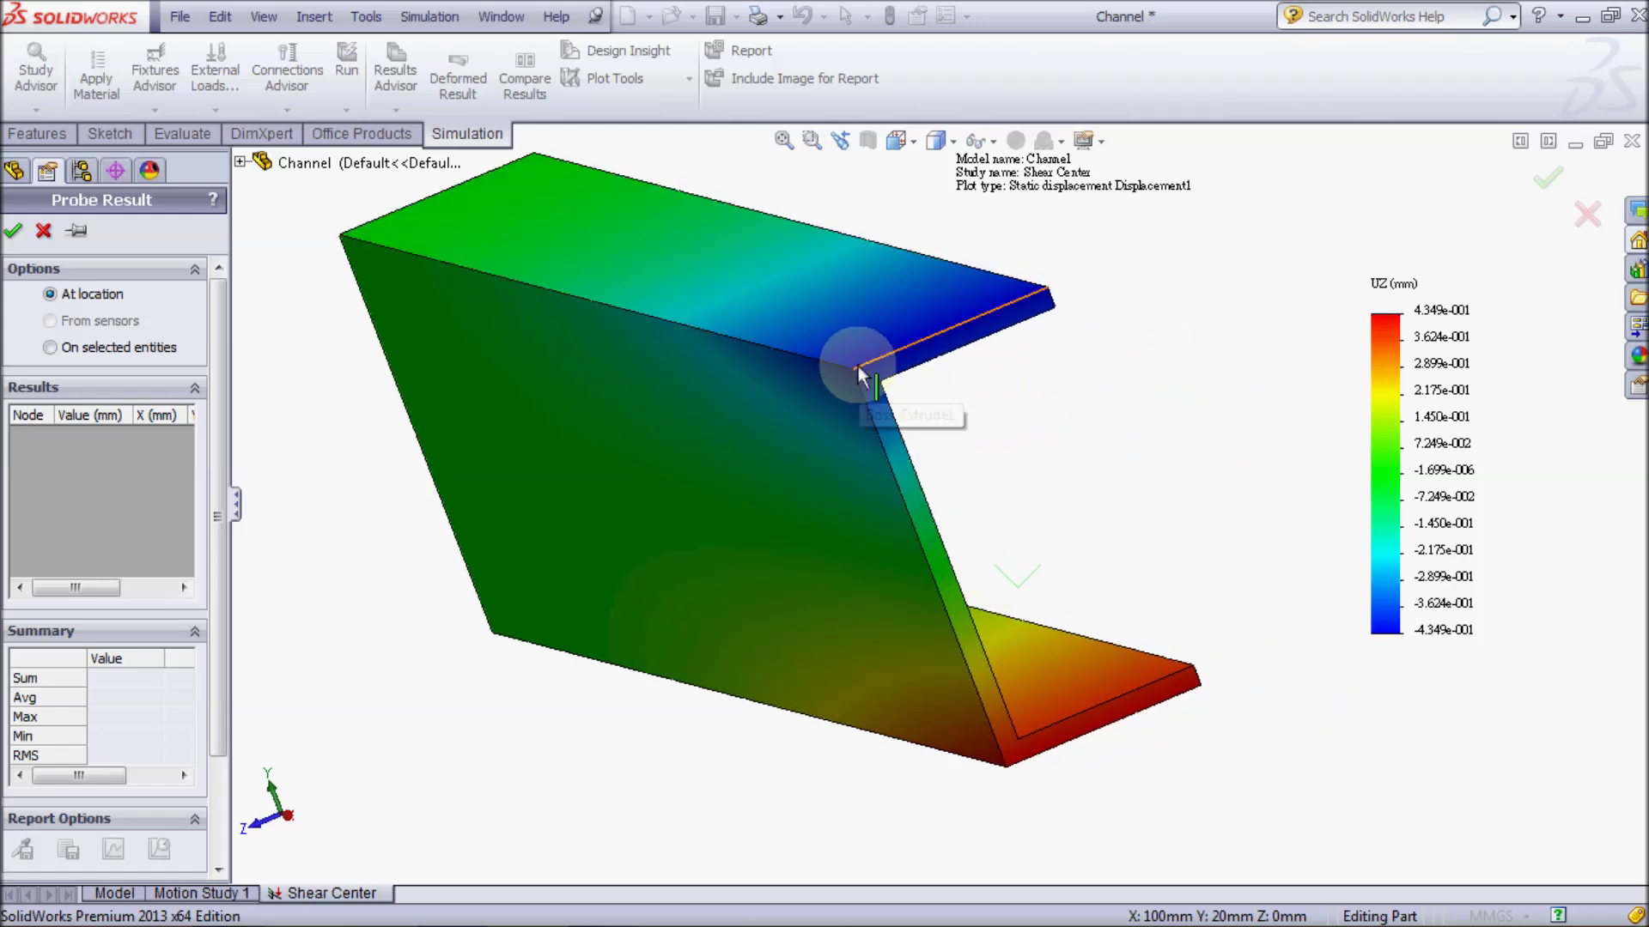
pyautogui.click(855, 369)
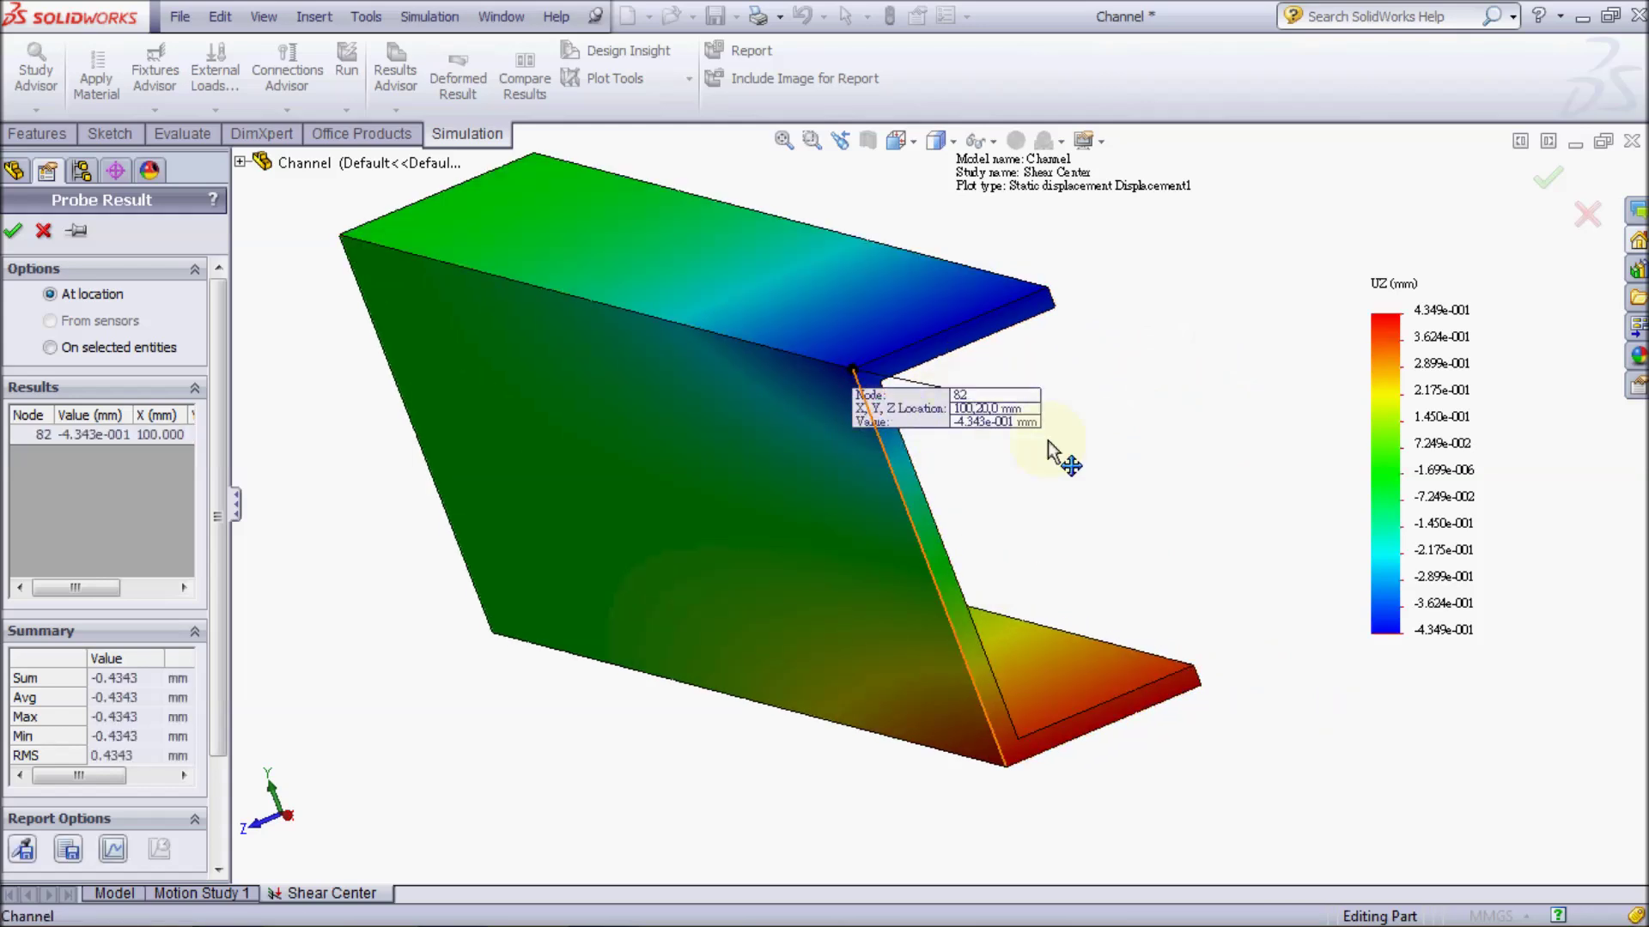
pyautogui.click(1006, 767)
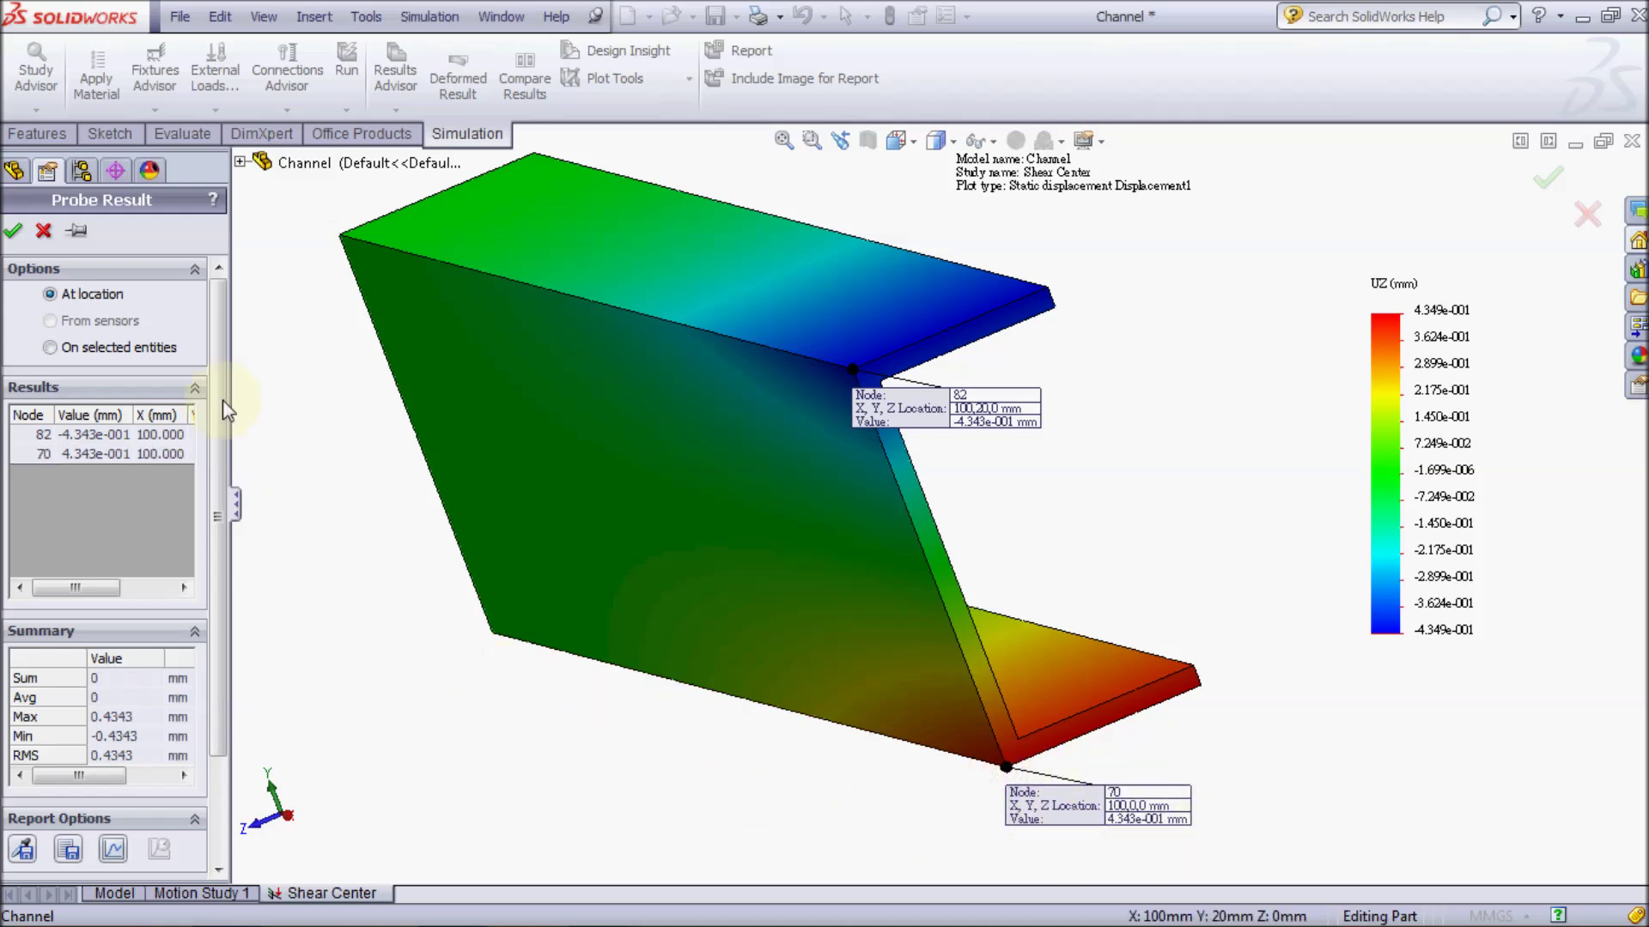
pyautogui.click(12, 230)
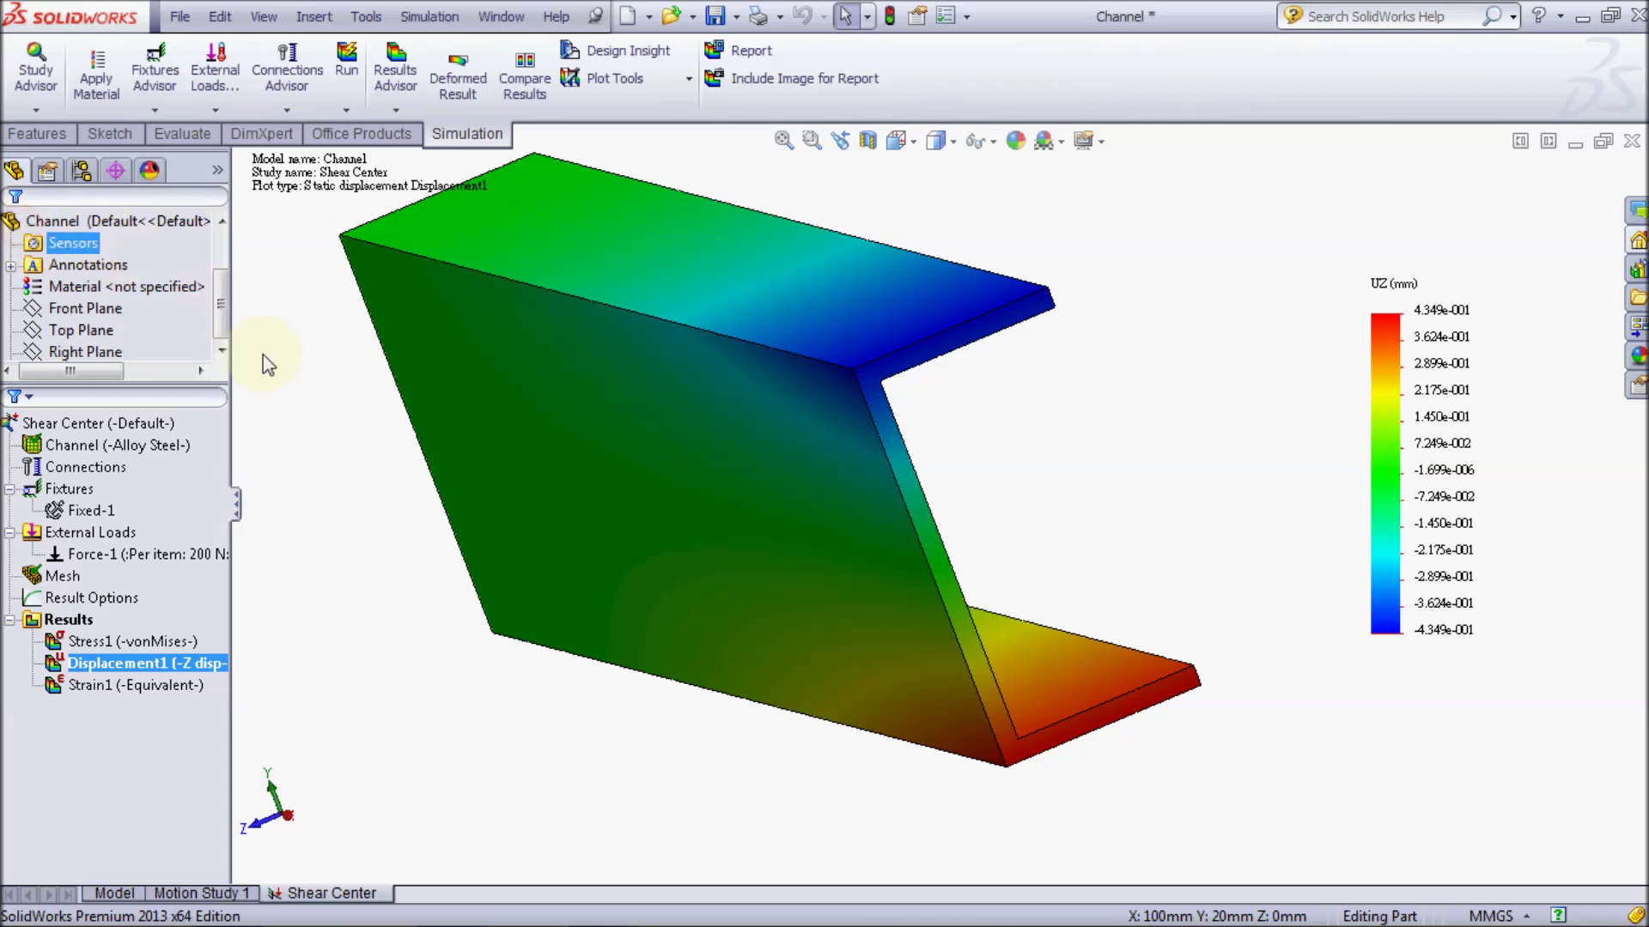
# Change Displacement1 to plot UX: X Displacement, spanning about ±0.0461 mm
pyautogui.doubleClick(212, 673)
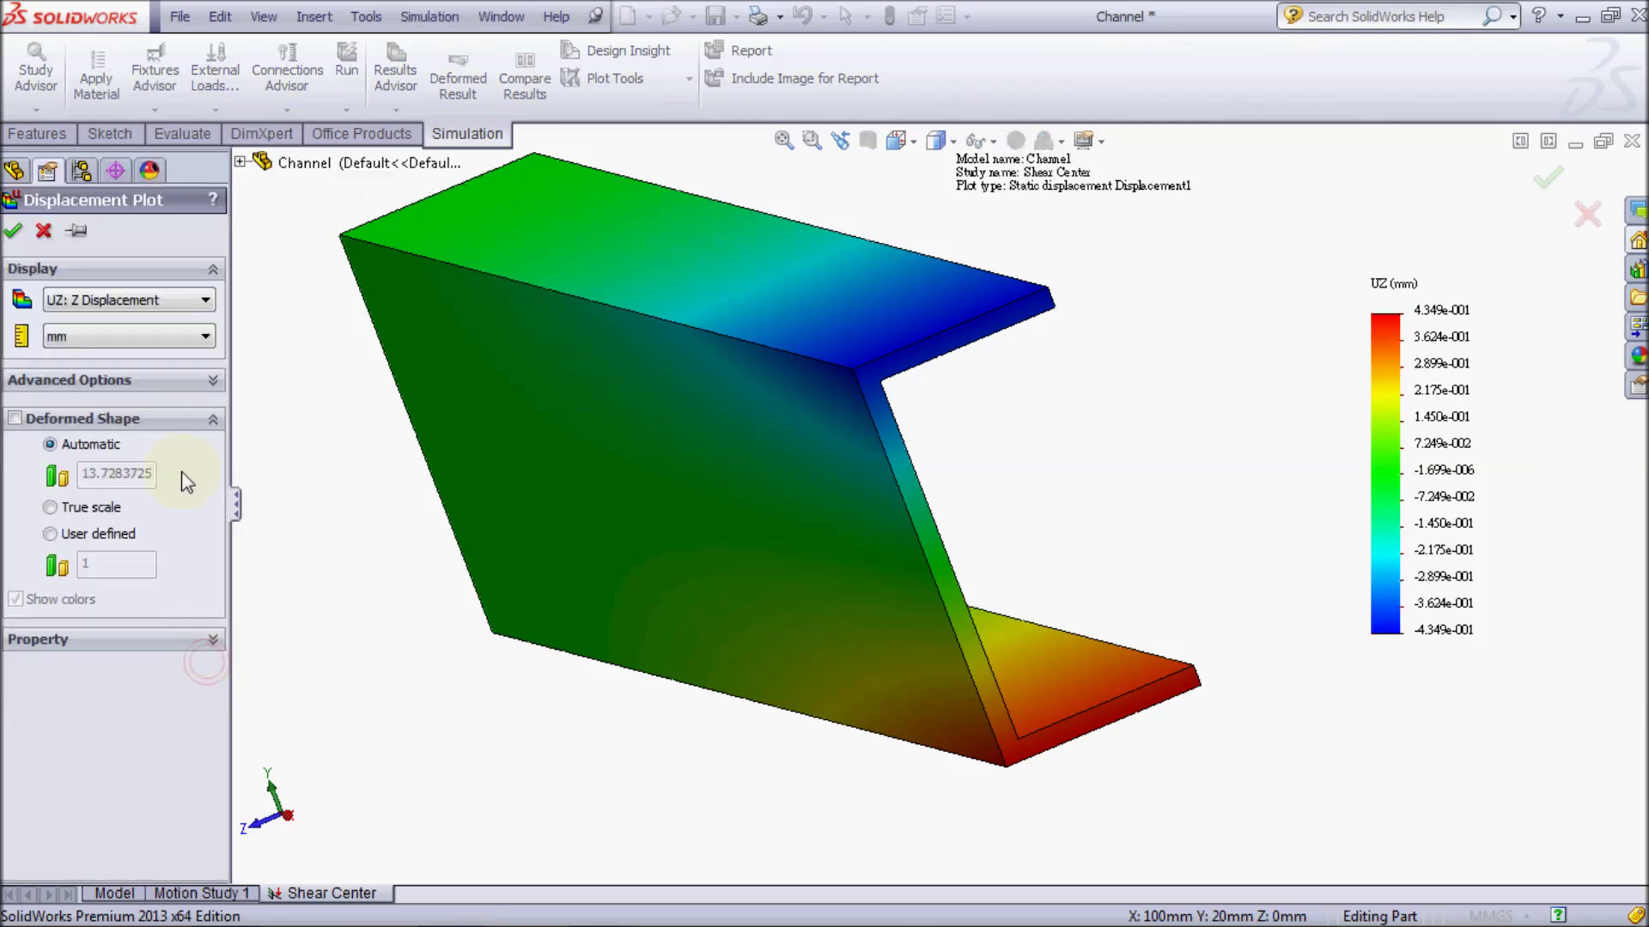
pyautogui.click(151, 302)
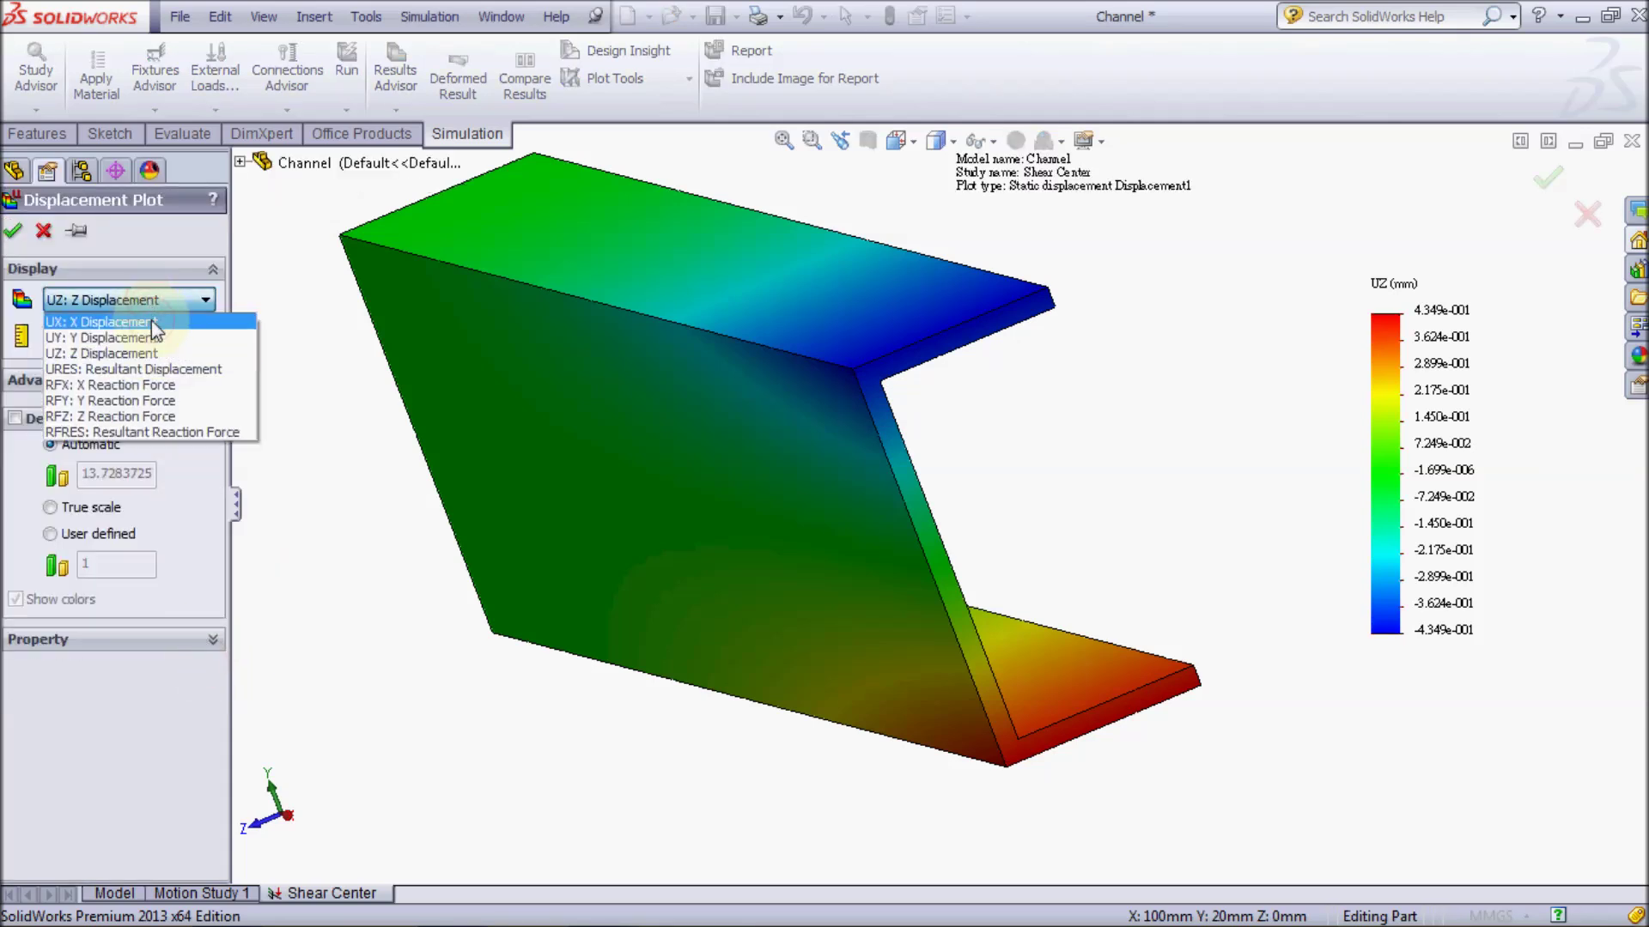
pyautogui.click(153, 322)
pyautogui.click(12, 232)
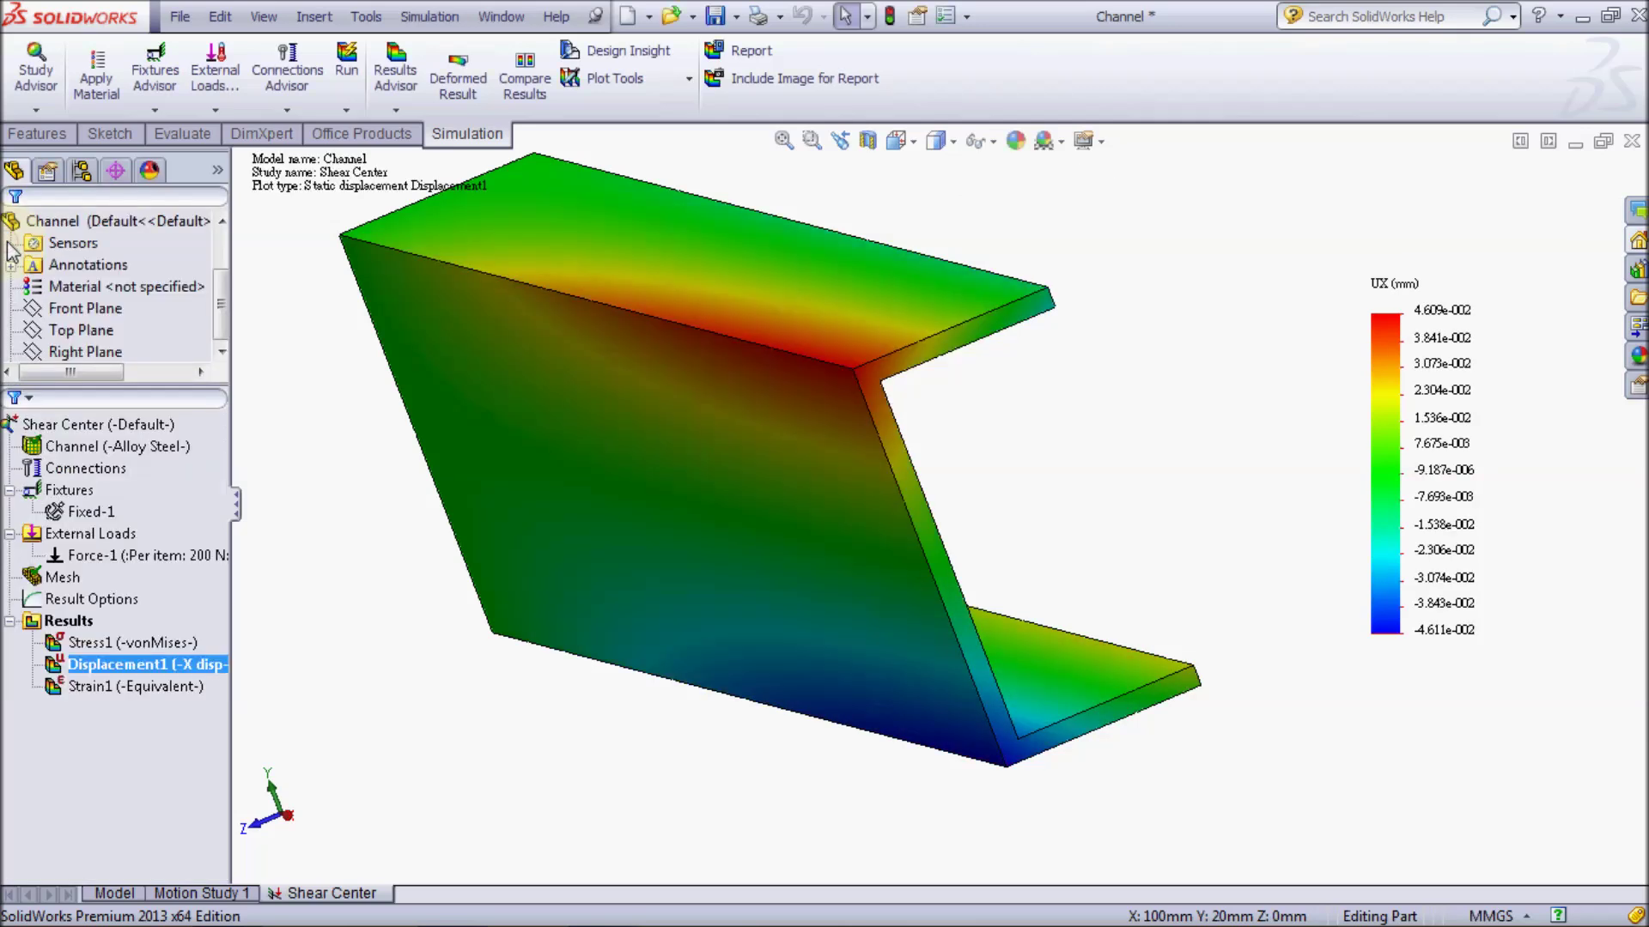
# Probe UX at four flange corners: 0.04608, -0.01017, 0.01018 and -0.04611 mm
pyautogui.rightClick(145, 661)
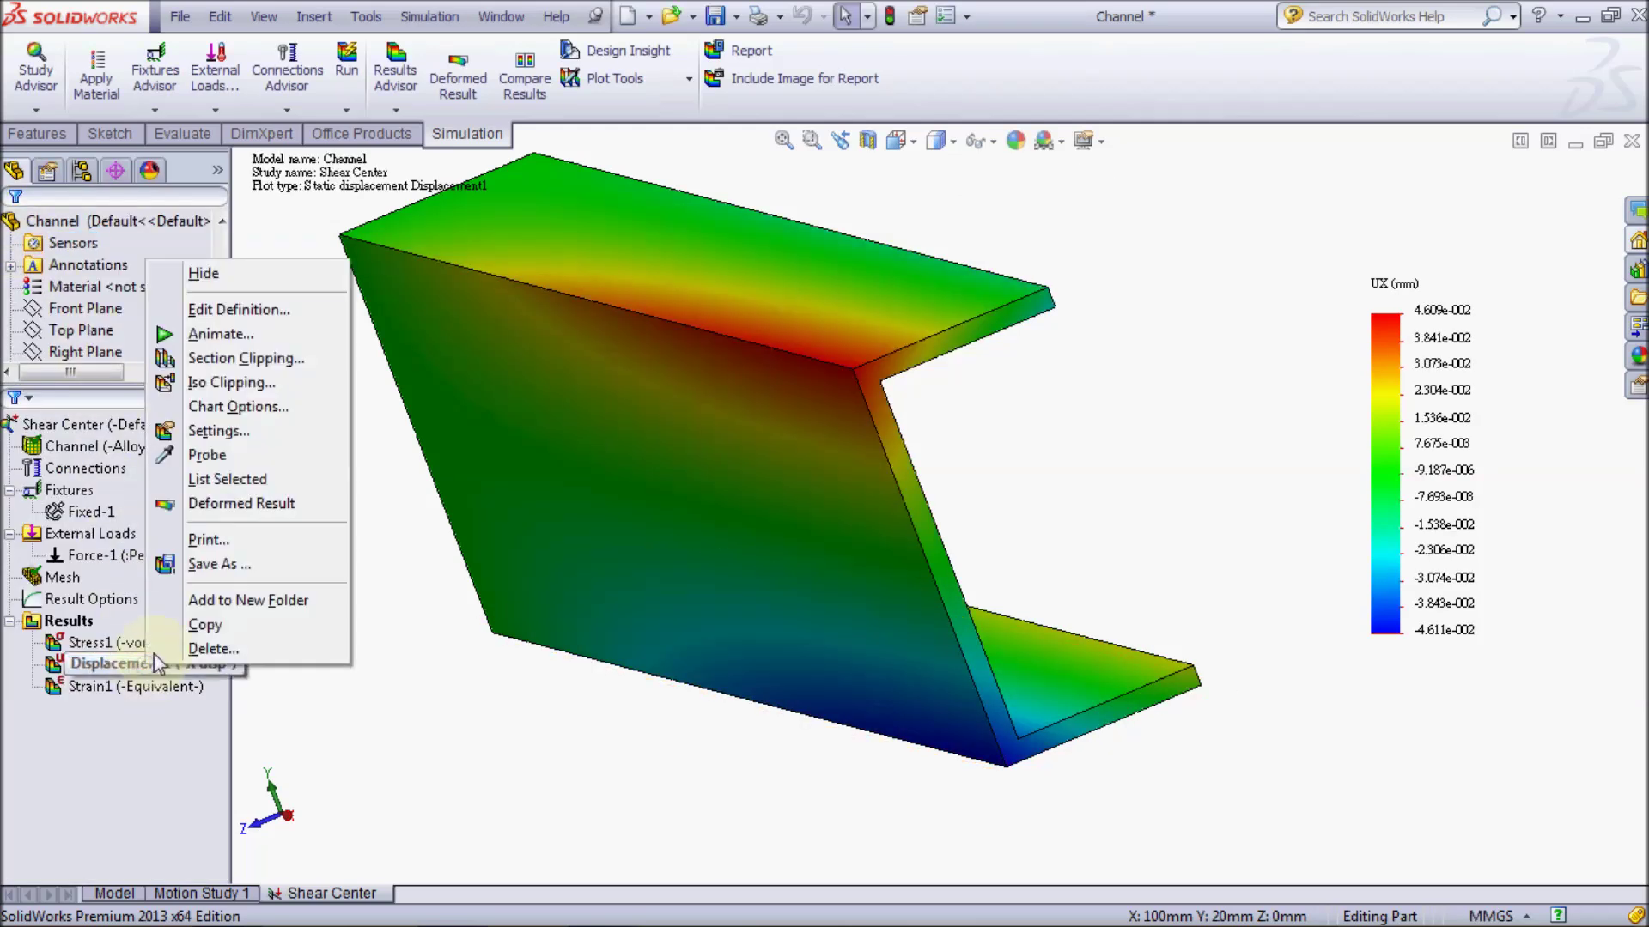
pyautogui.click(207, 455)
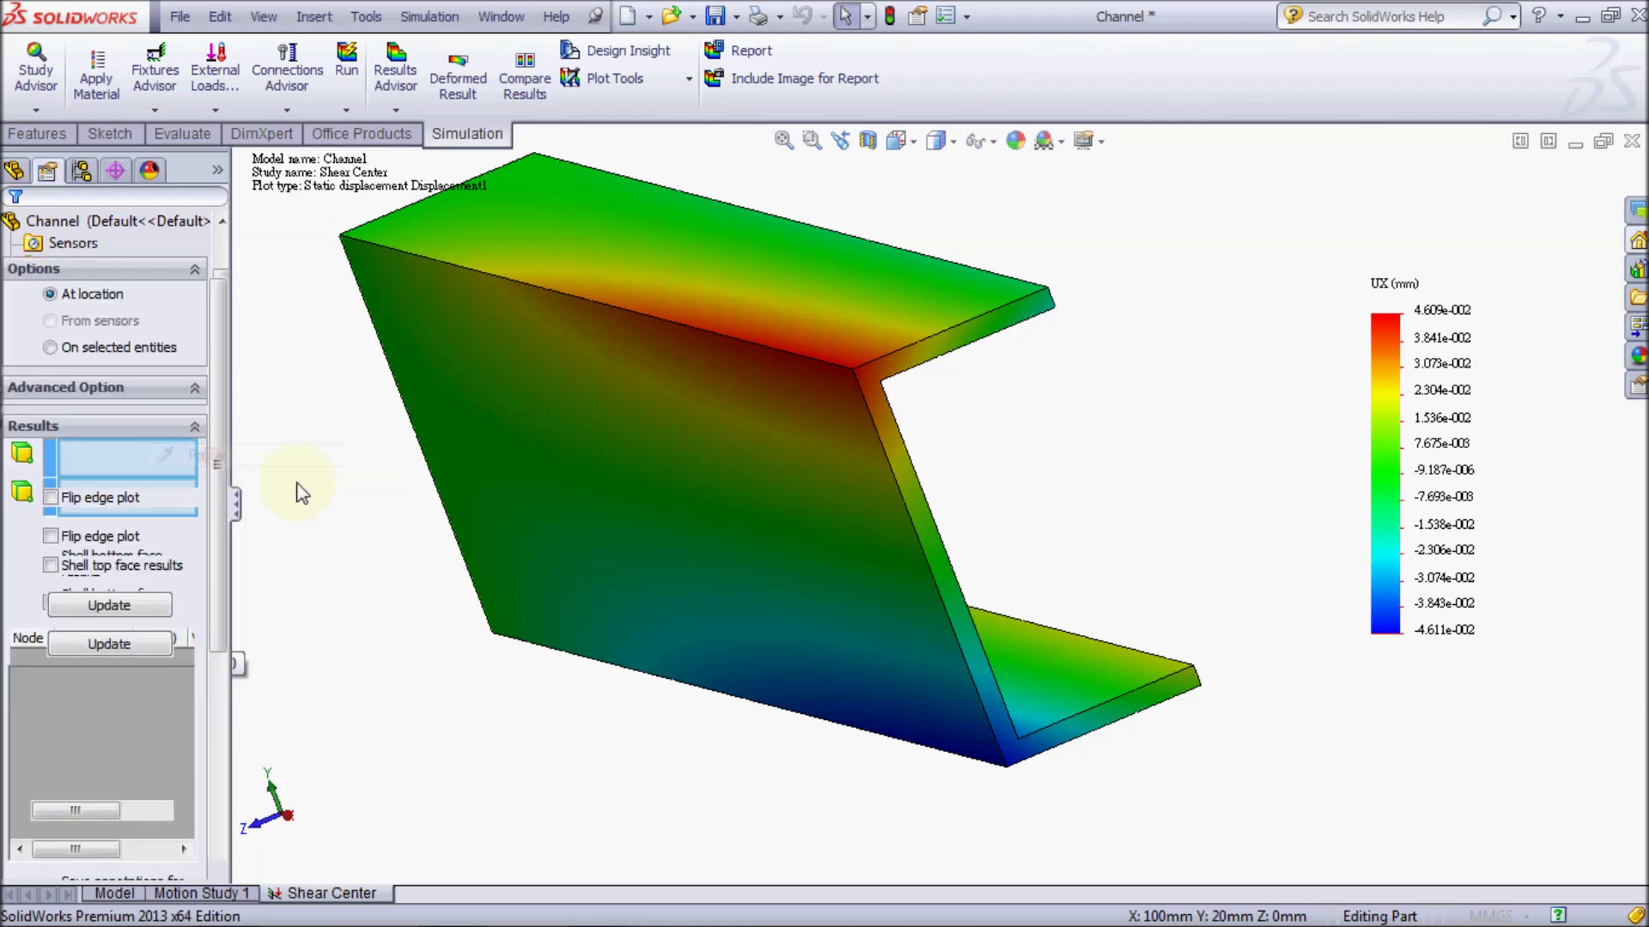
pyautogui.click(855, 369)
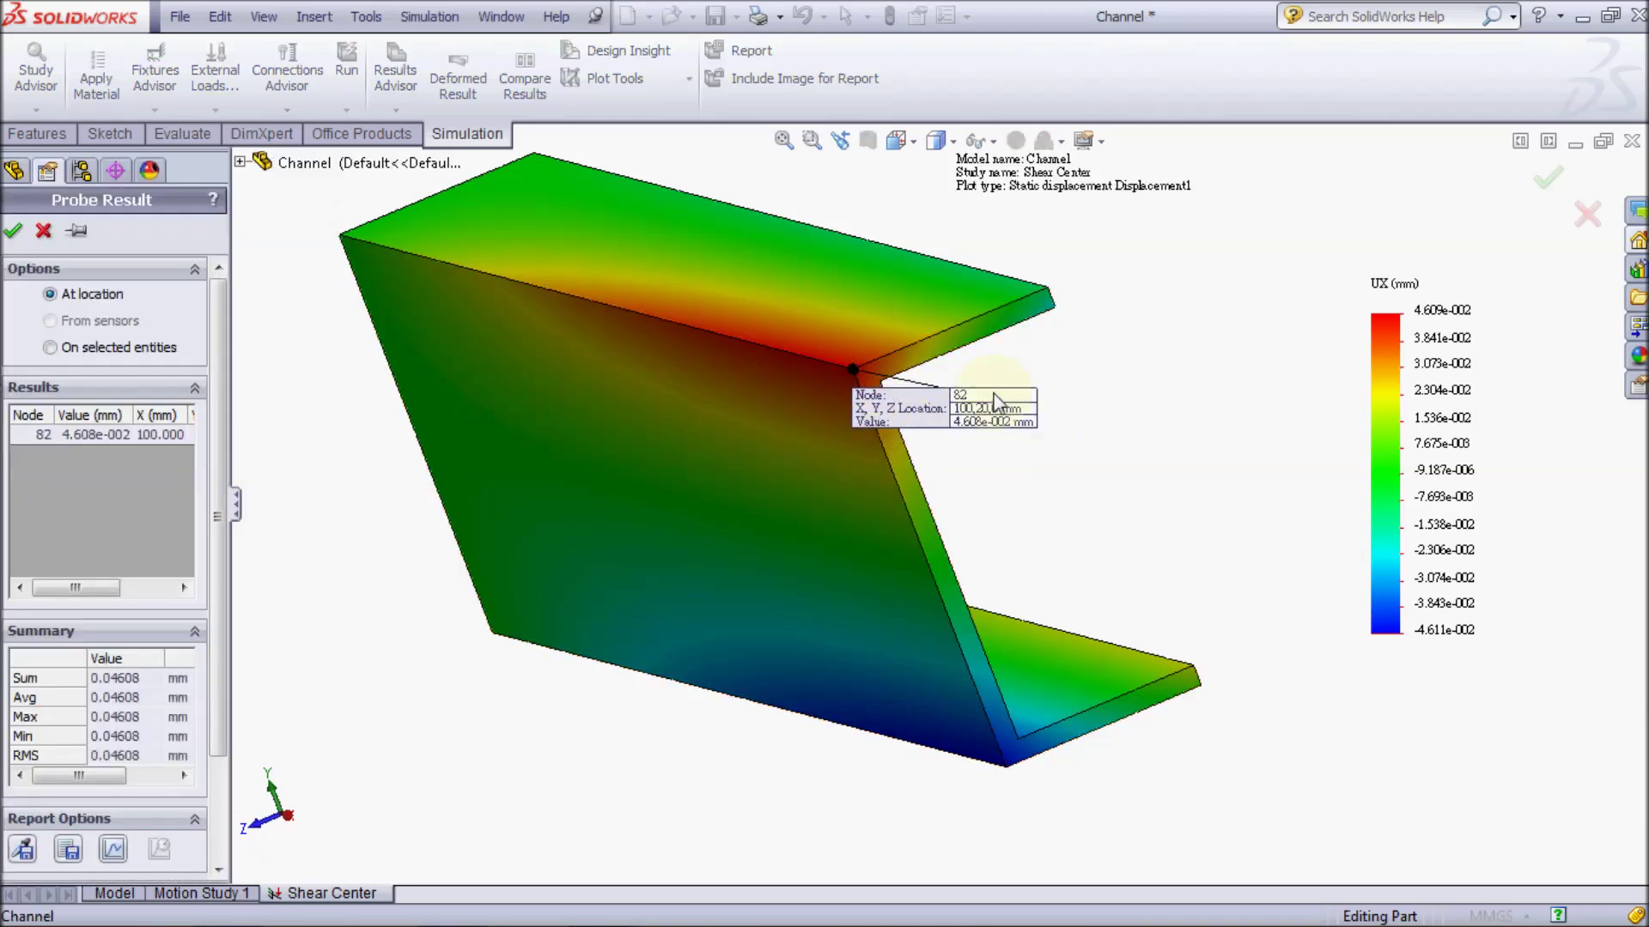
pyautogui.click(1048, 286)
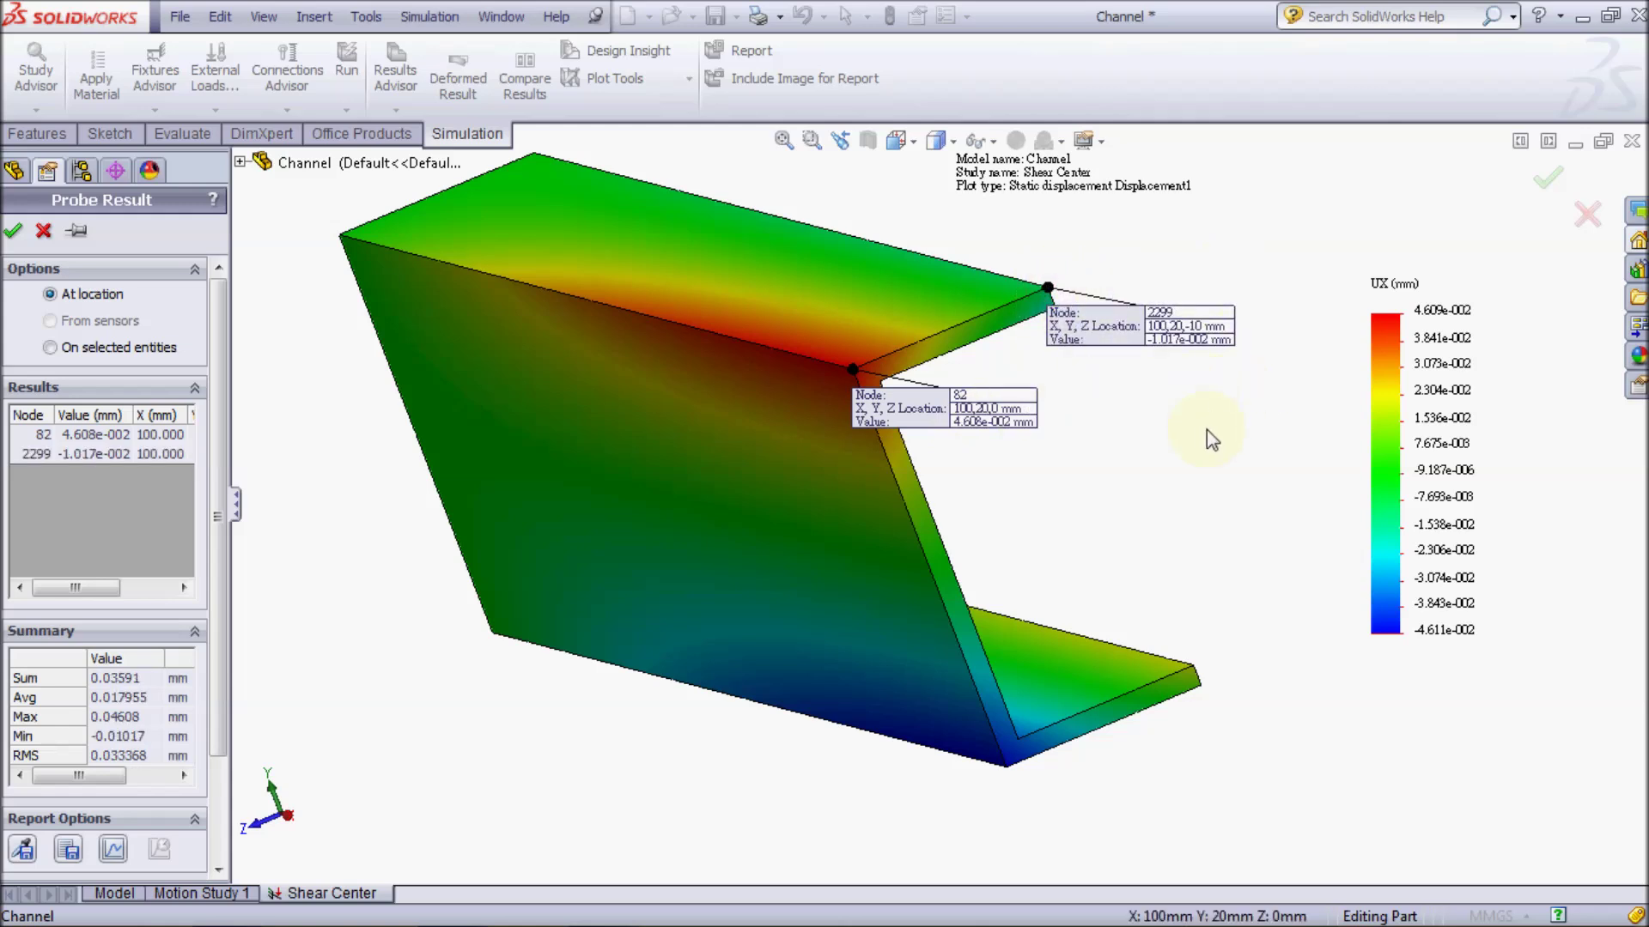
pyautogui.click(1201, 685)
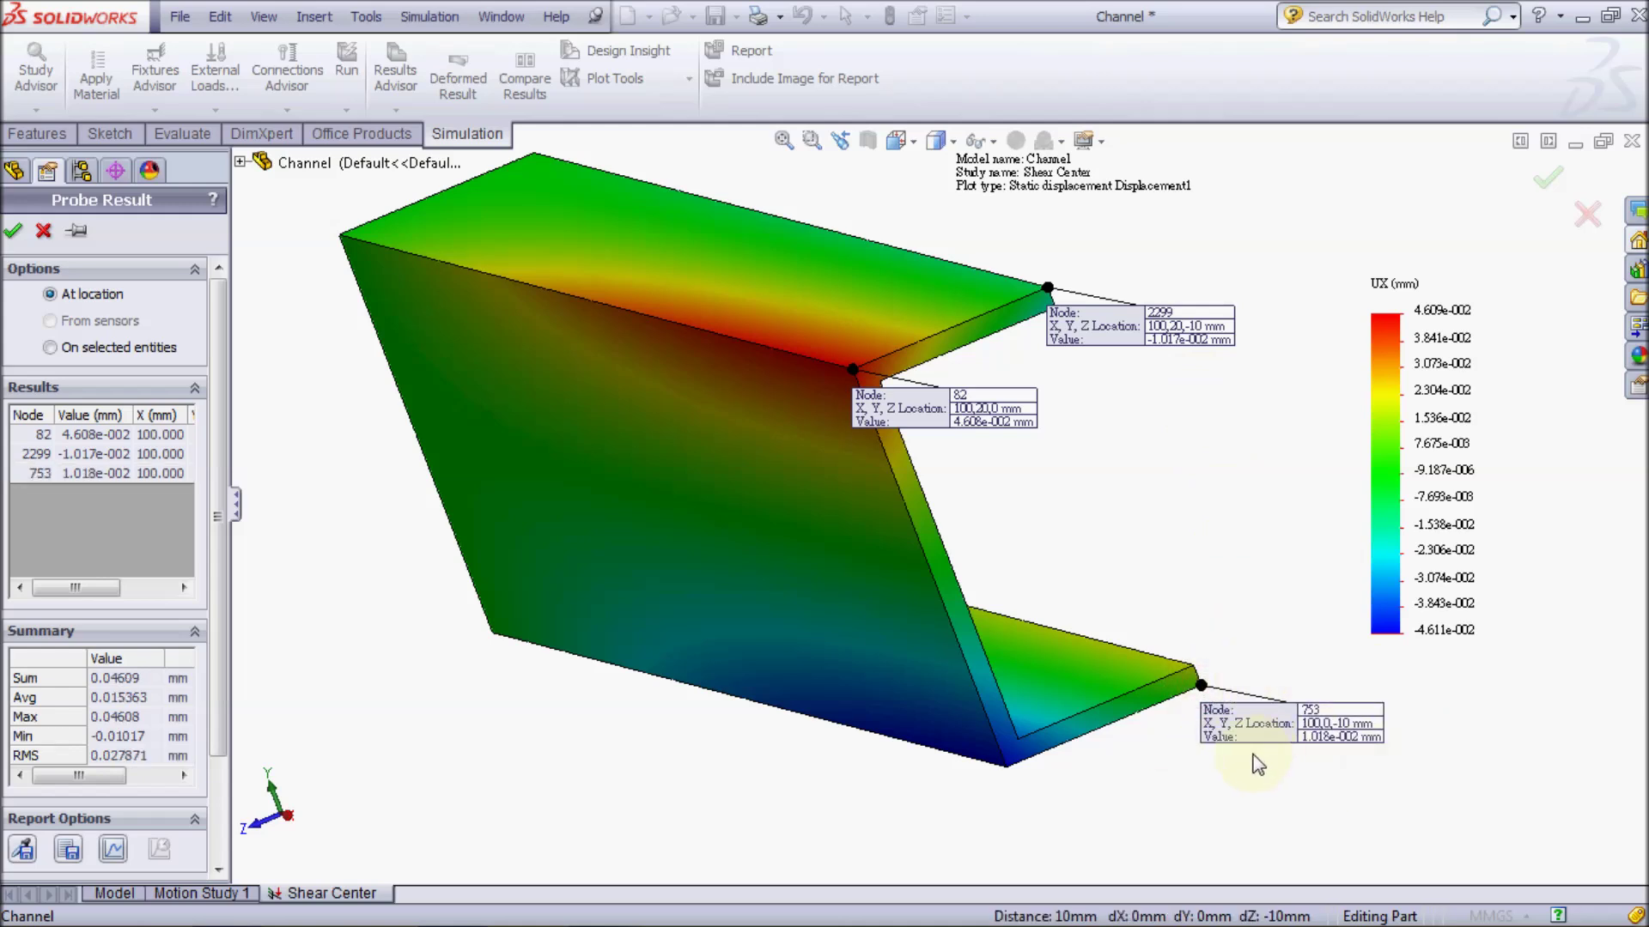
pyautogui.click(1006, 768)
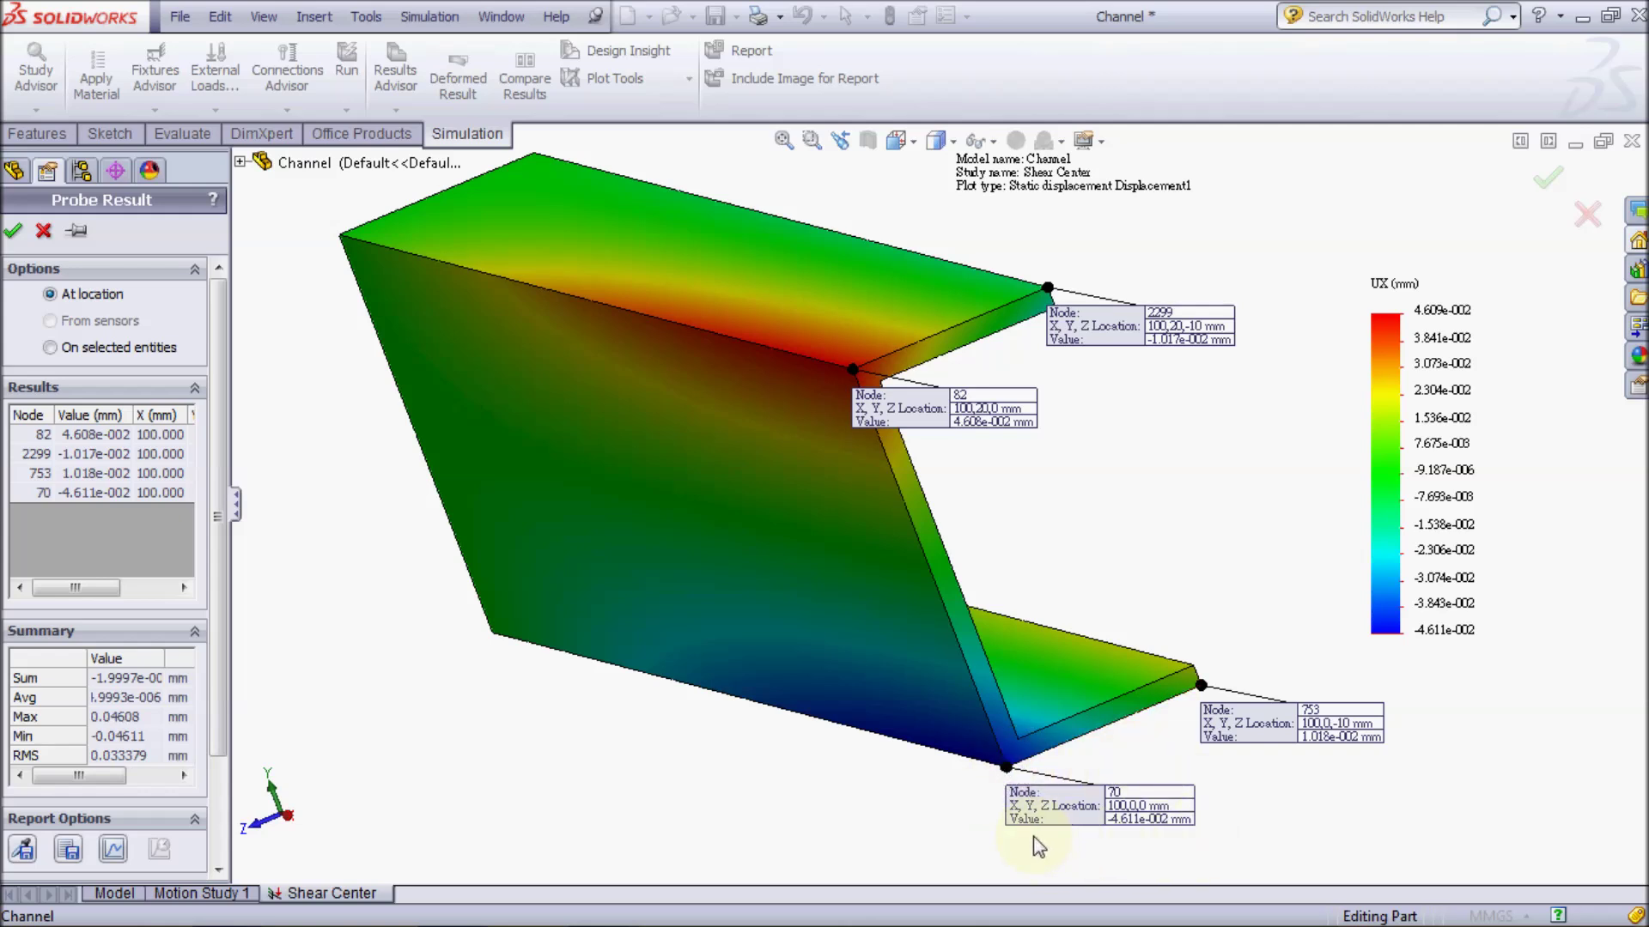
pyautogui.click(12, 230)
pyautogui.click(703, 251)
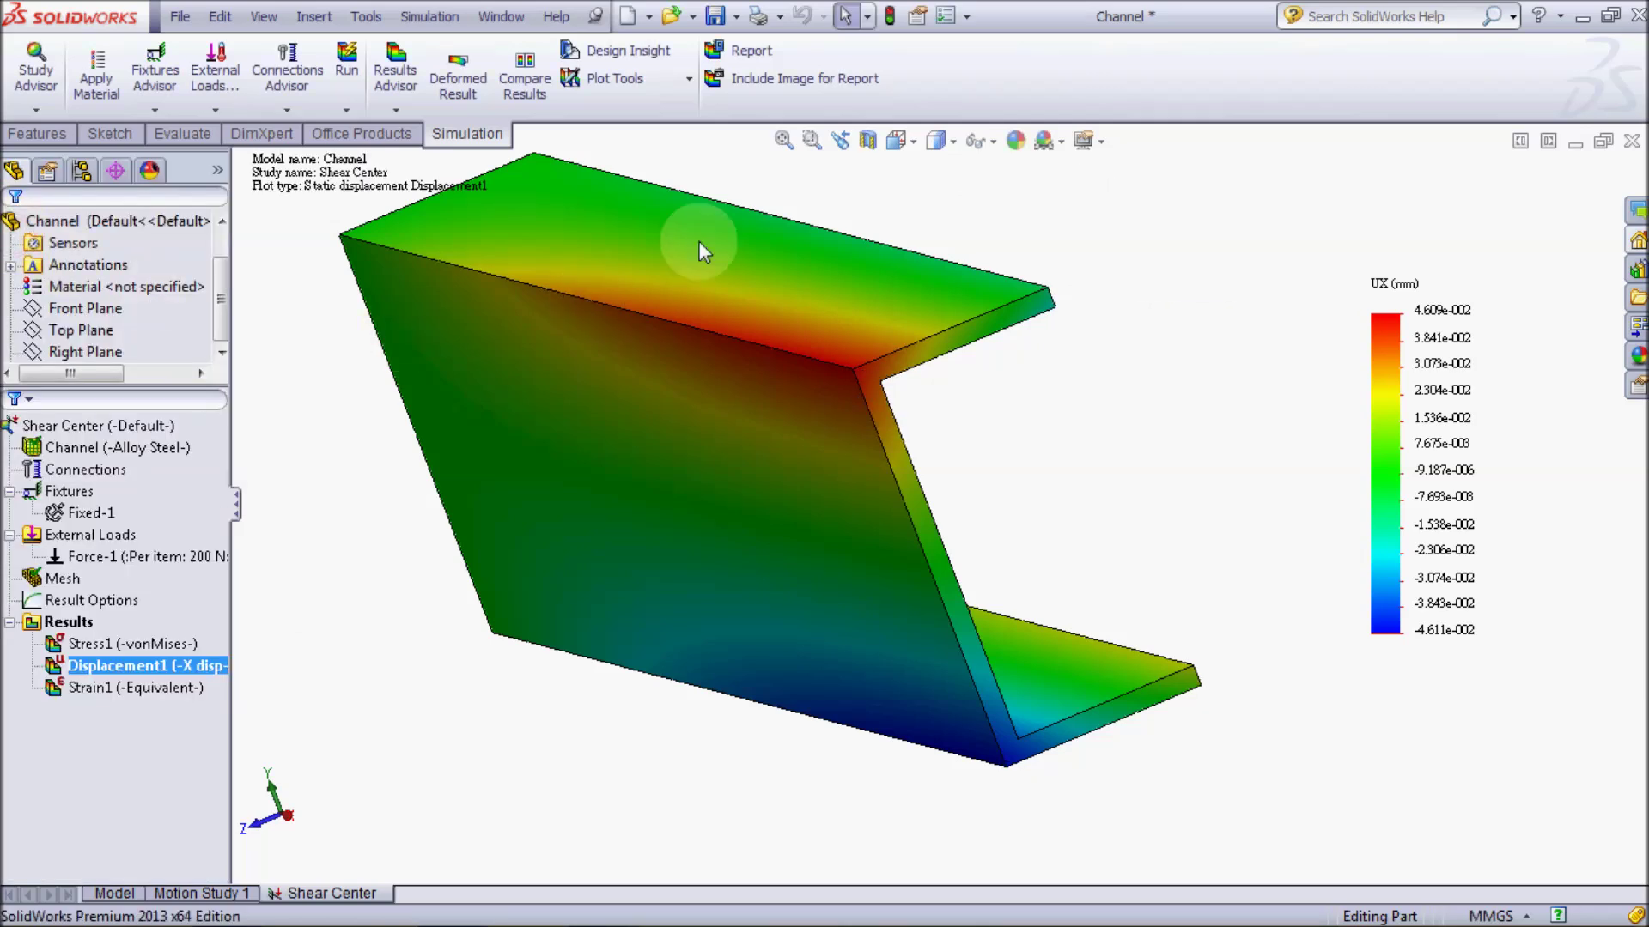
# Fit the channel in view and switch to the Dimetric orientation
pyautogui.click(783, 140)
pyautogui.click(895, 145)
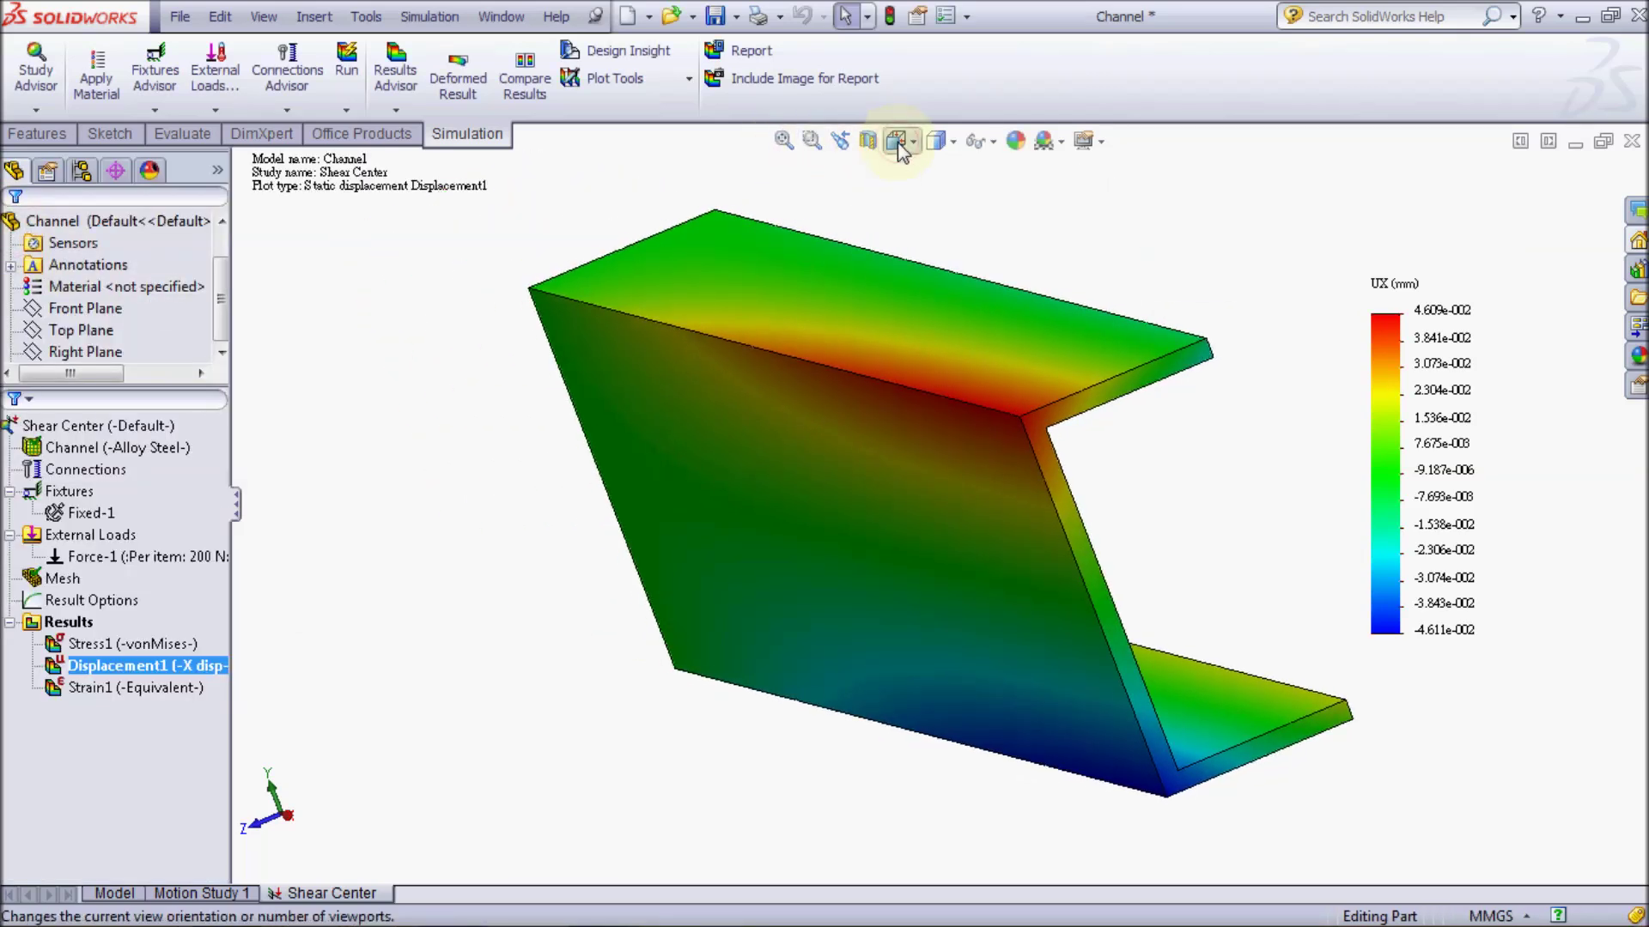
pyautogui.click(1017, 208)
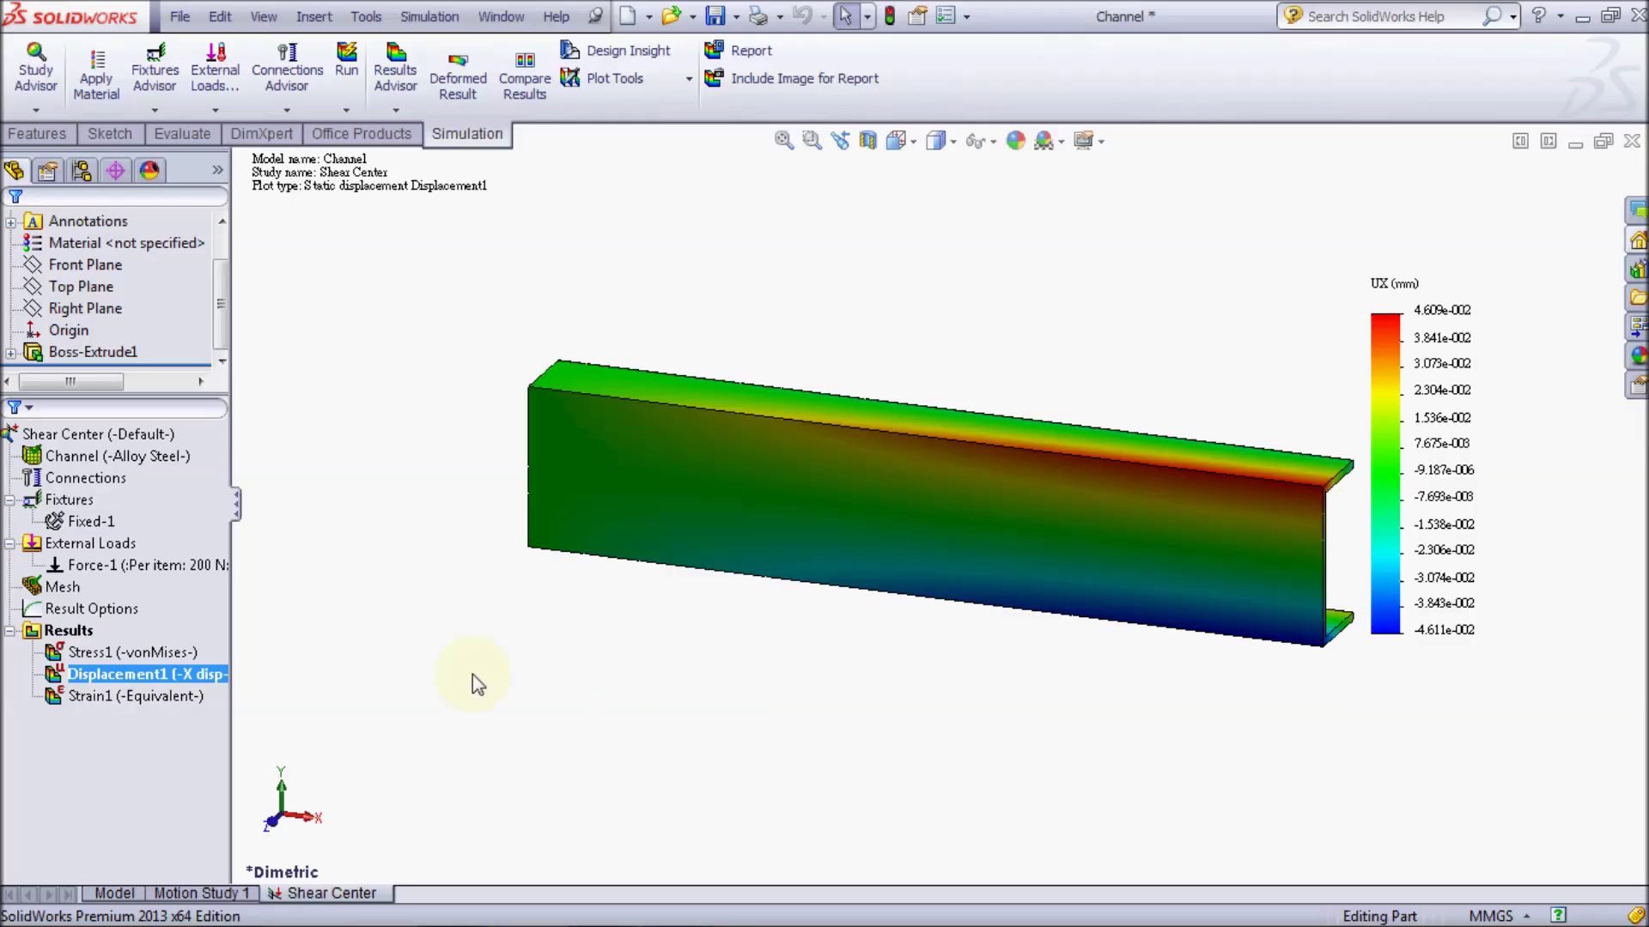
# Suppress the Force-1 load in the study
pyautogui.rightClick(199, 566)
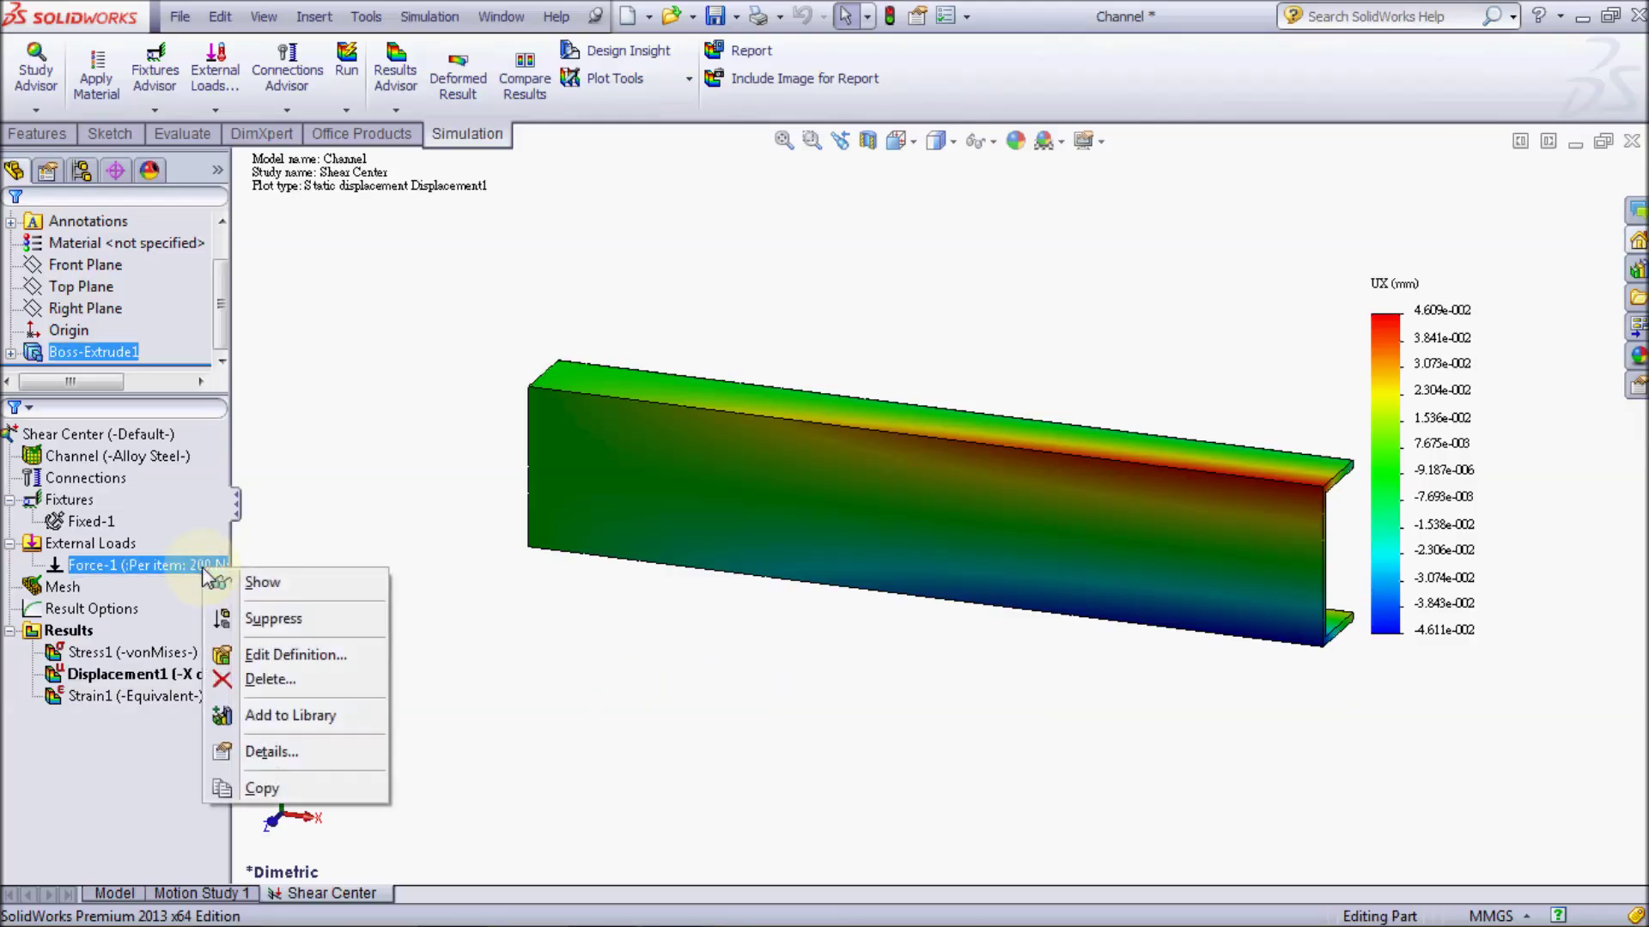
pyautogui.click(249, 619)
pyautogui.rightClick(112, 544)
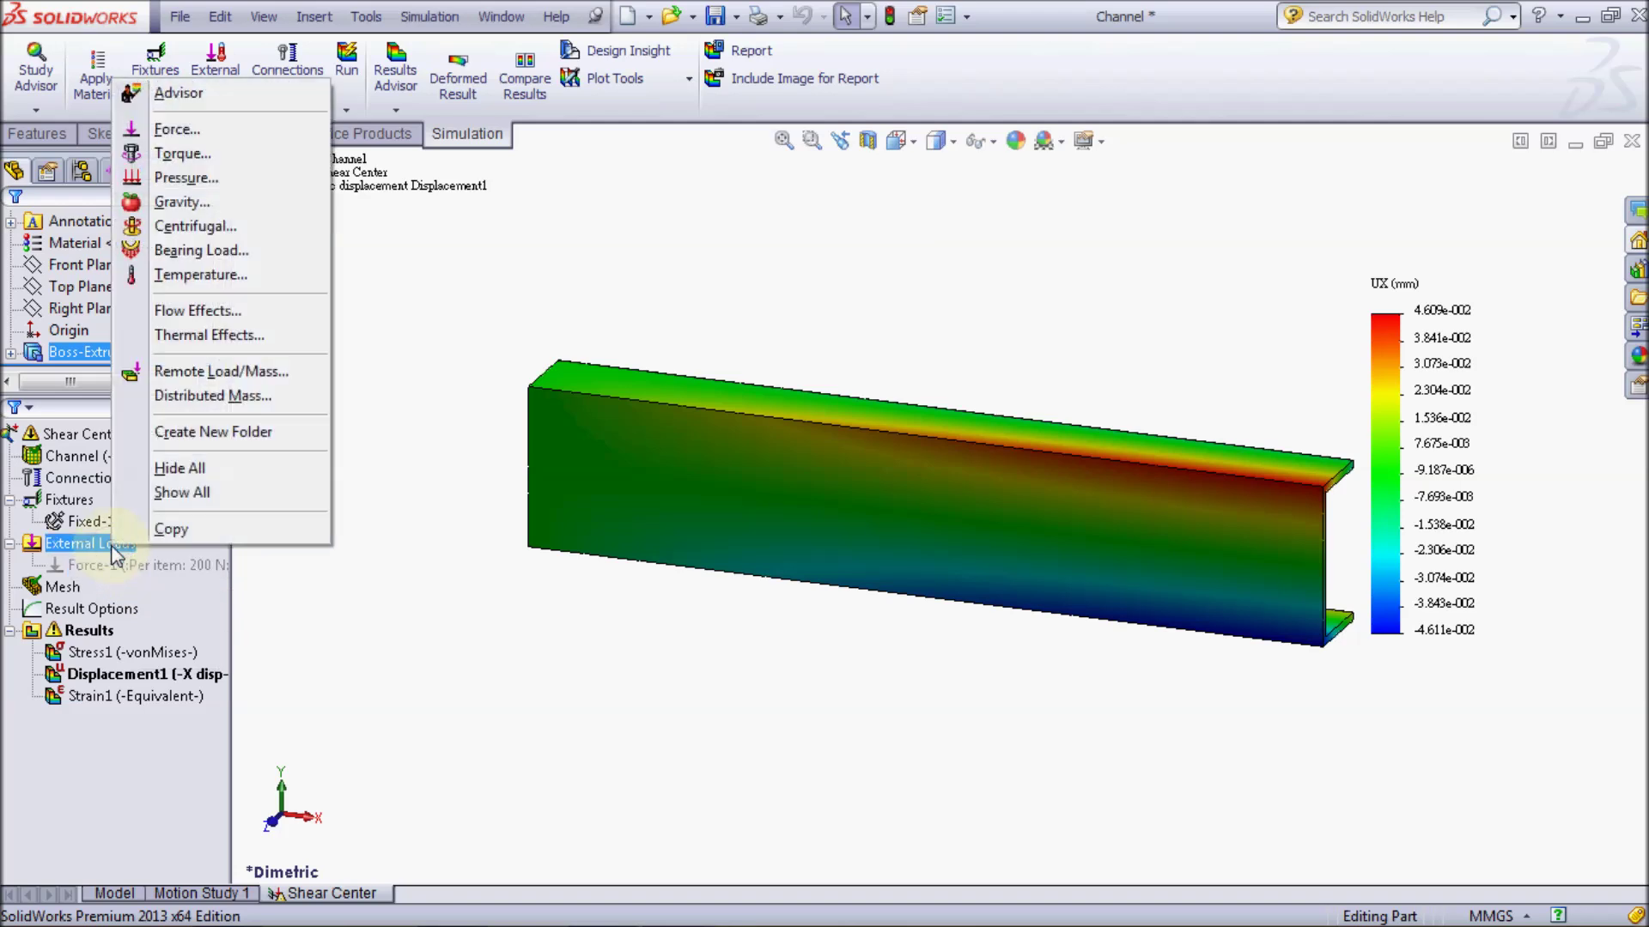
# Start a remote load and select only the channel's end face
pyautogui.click(215, 371)
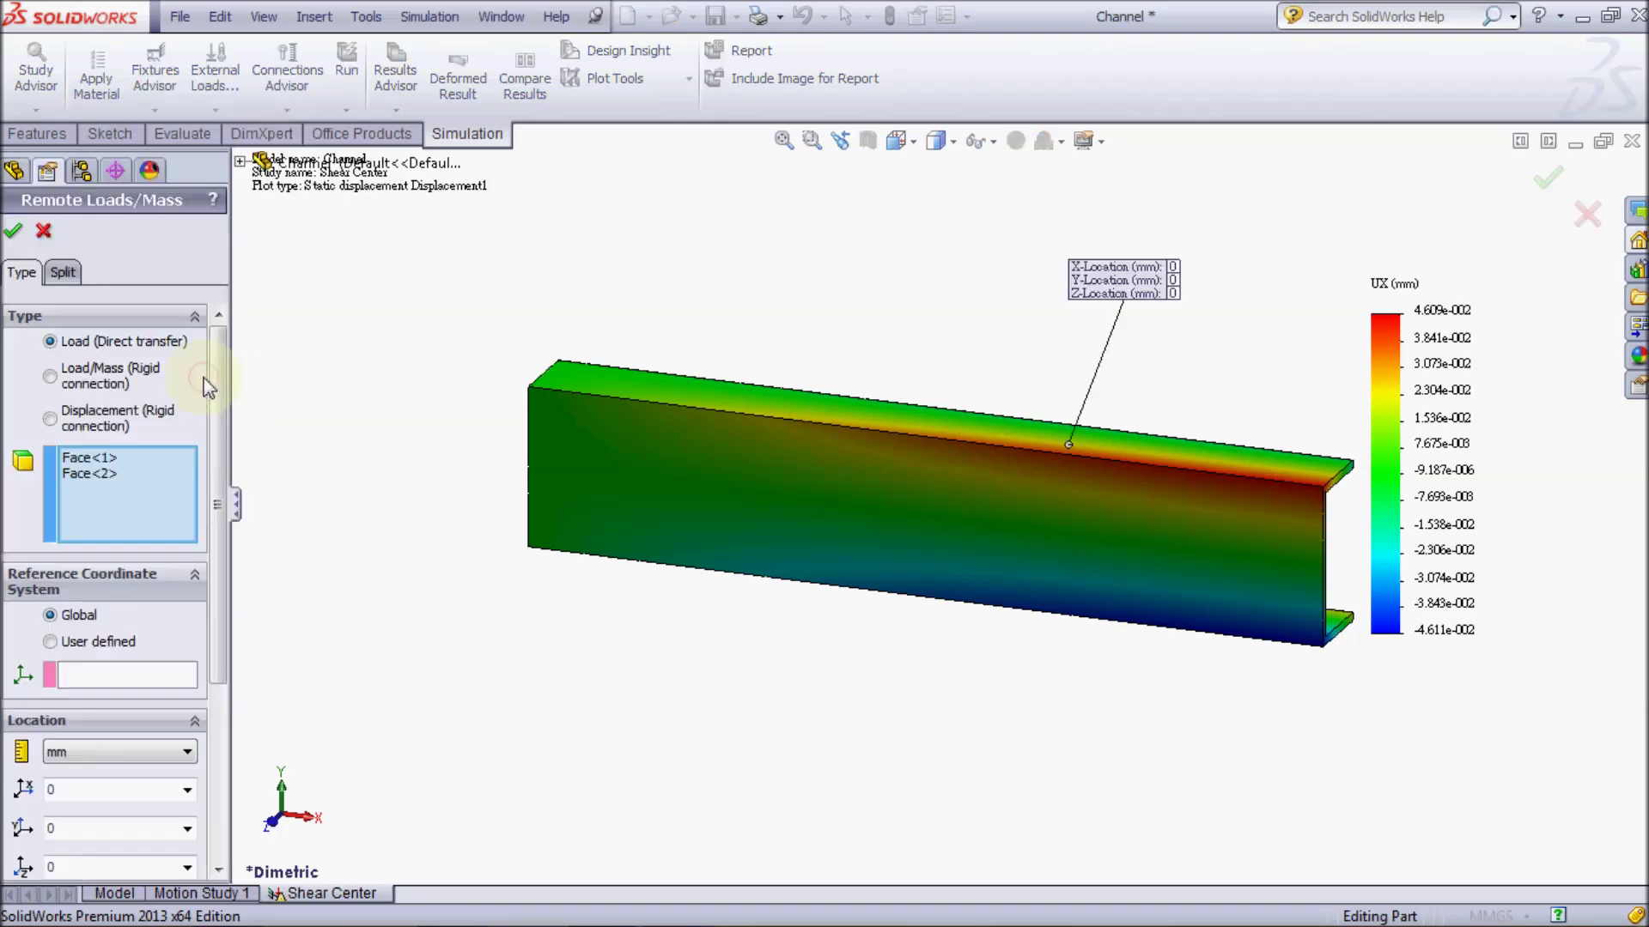
pyautogui.rightClick(174, 491)
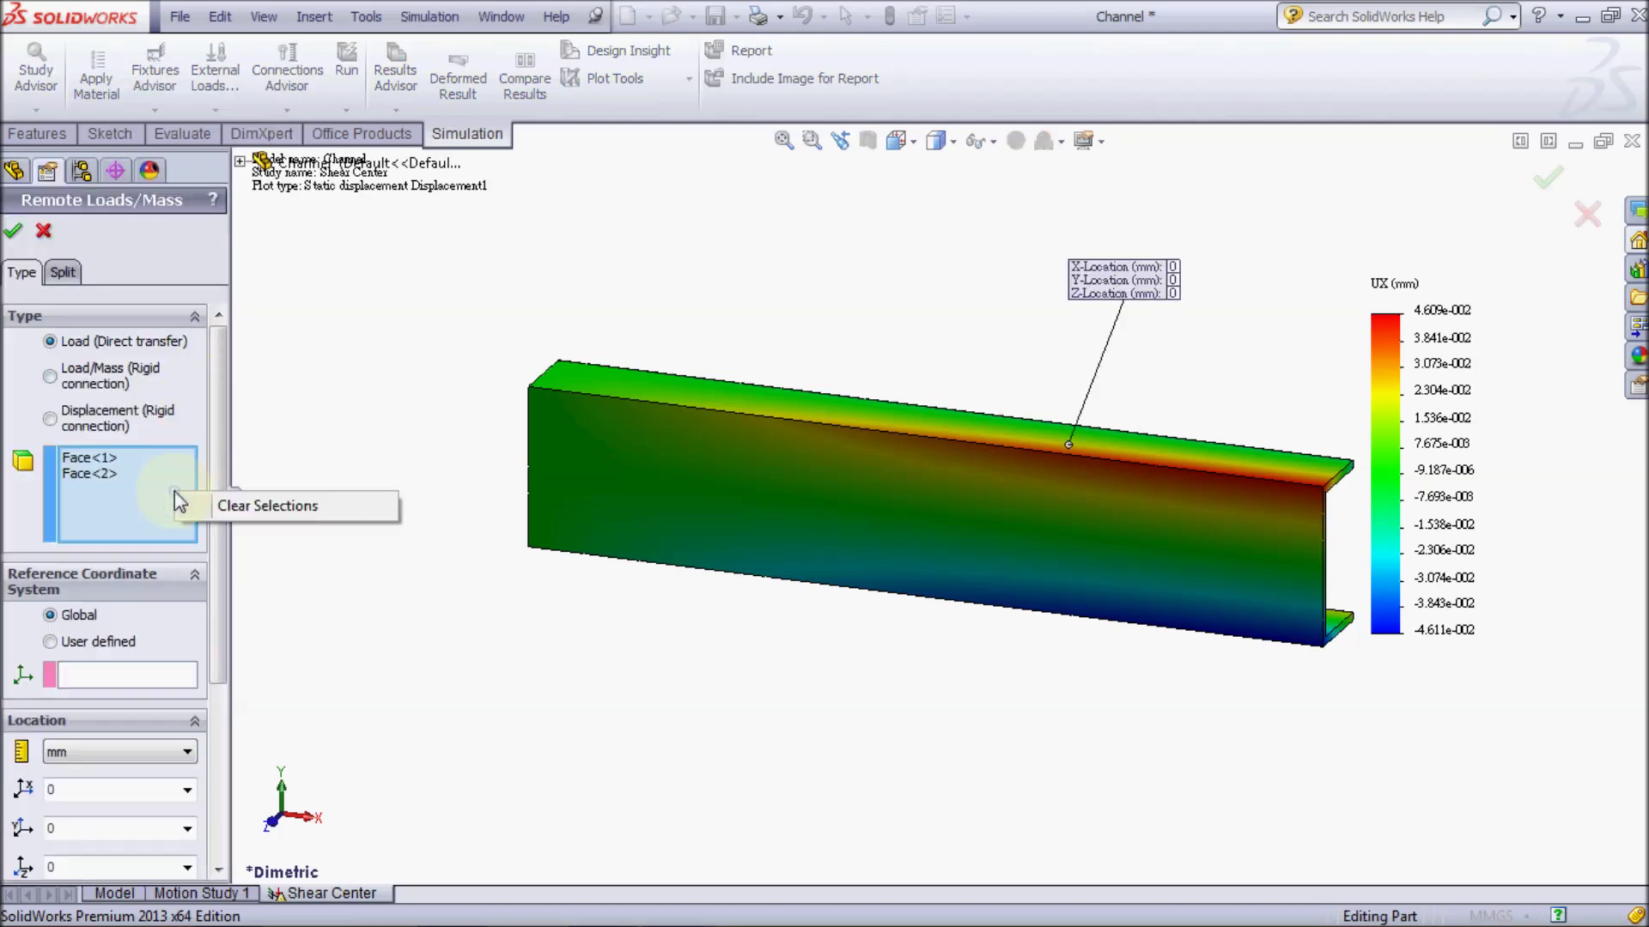
pyautogui.click(210, 508)
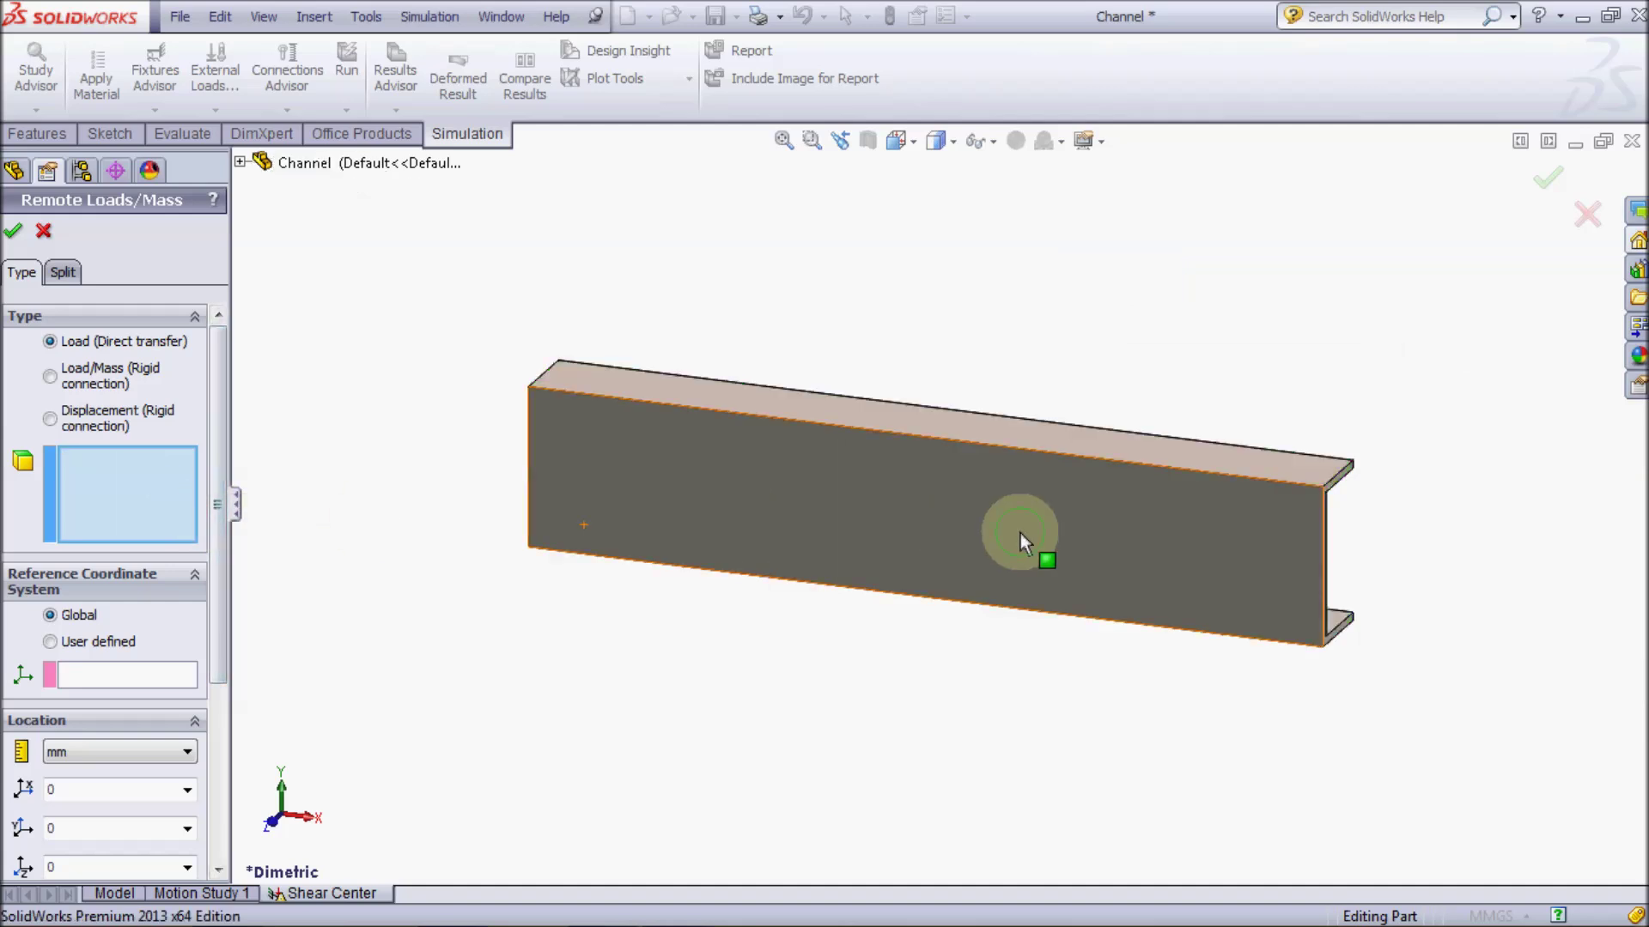
pyautogui.moveTo(1020, 533); pyautogui.dragTo(949, 545, button='middle')
pyautogui.scroll(-2, 1082, 556)
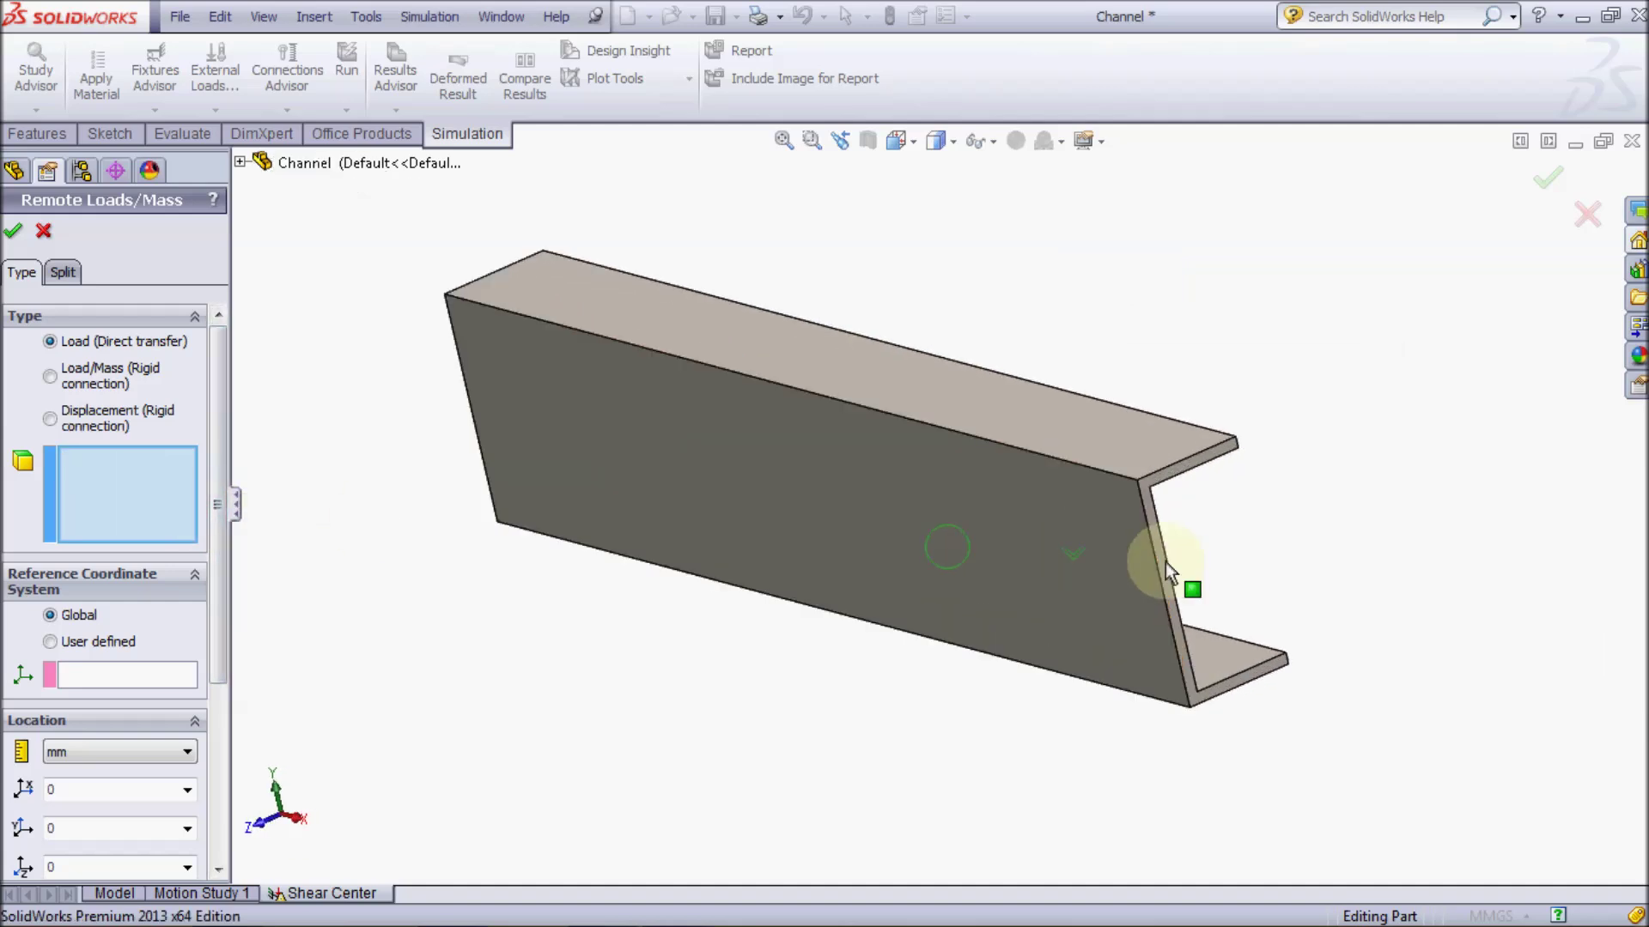
pyautogui.click(1161, 563)
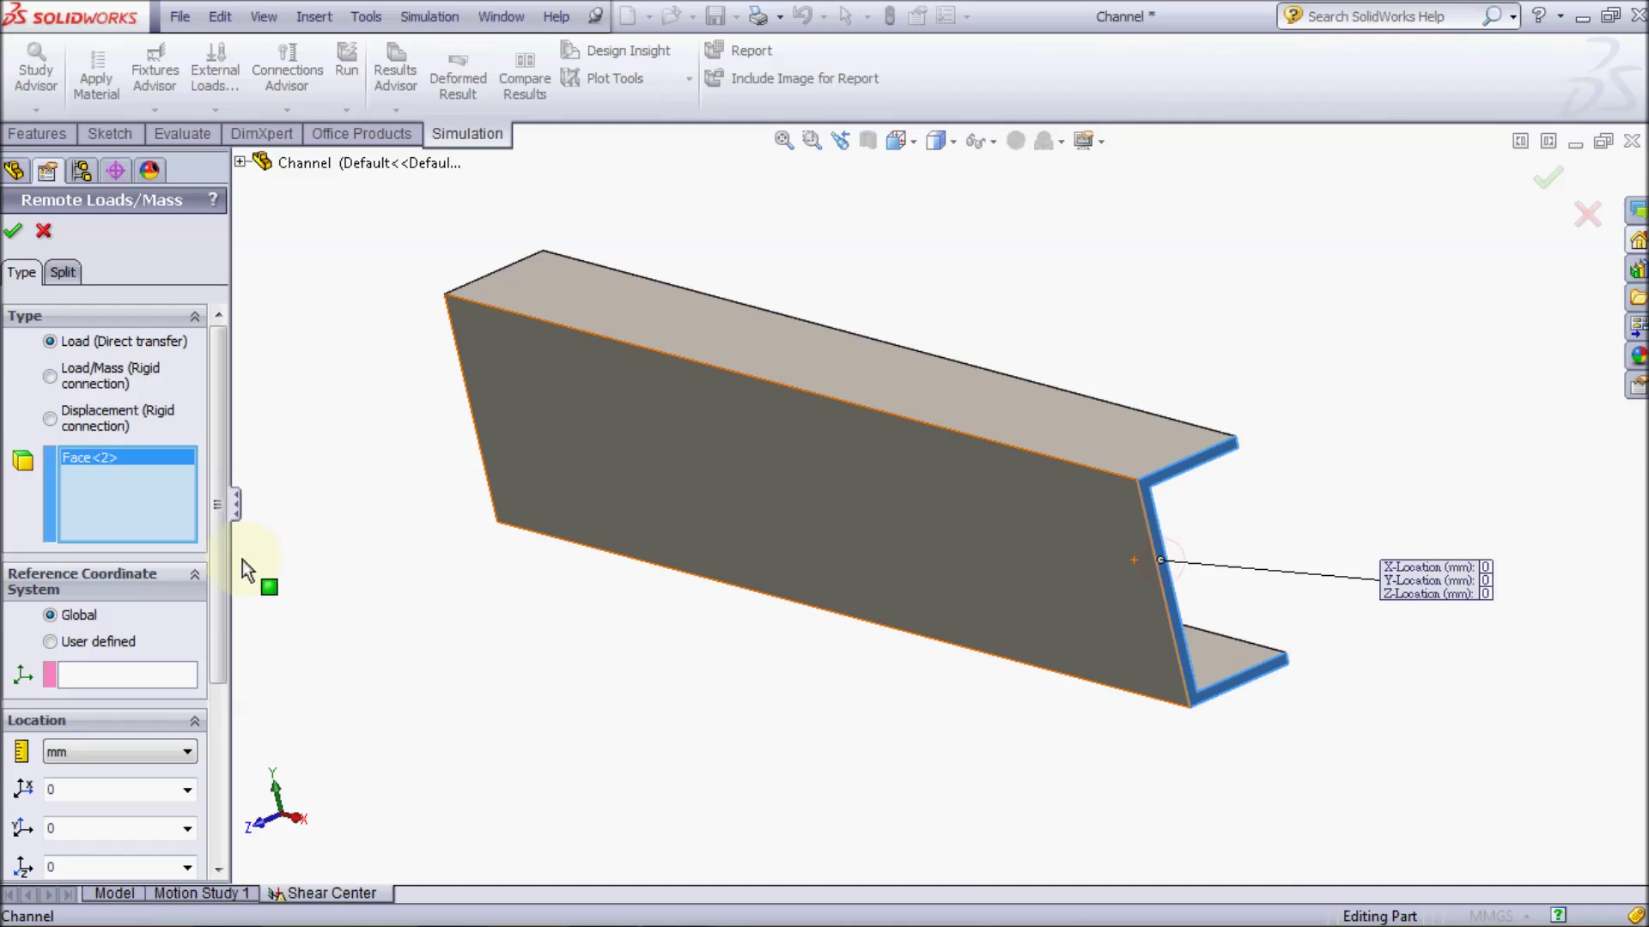
pyautogui.moveTo(220, 550); pyautogui.dragTo(216, 775)
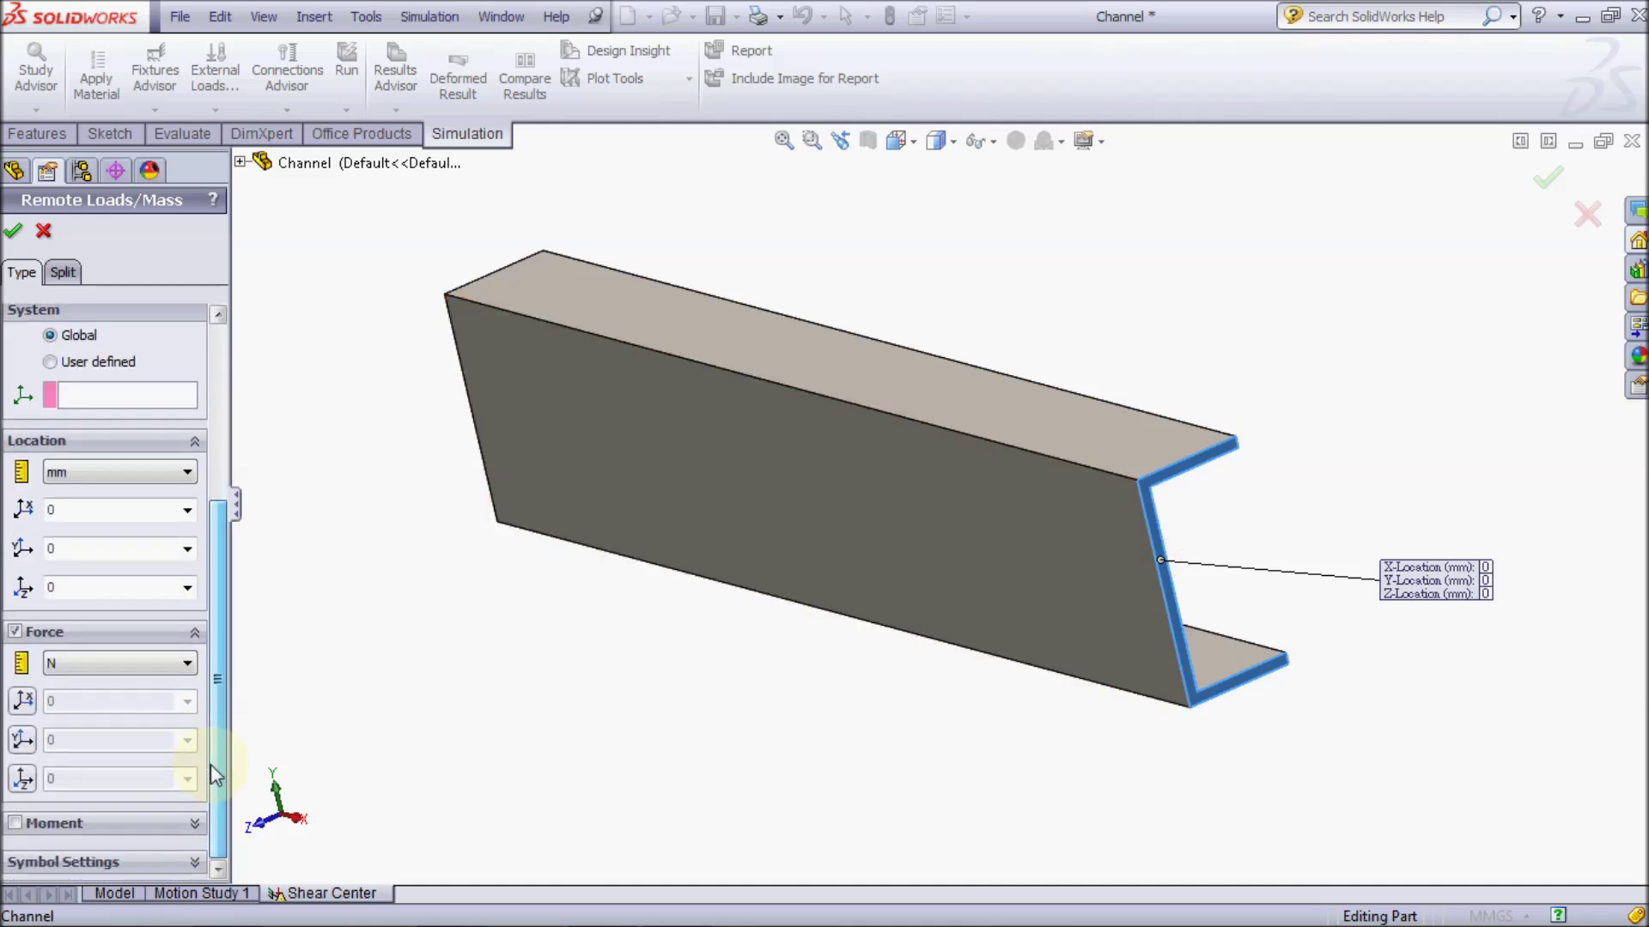
# Set the remote load location to X 100, Y 10, Z 3.25 mm with a -200 N Y force
pyautogui.click(118, 510)
pyautogui.write('100')
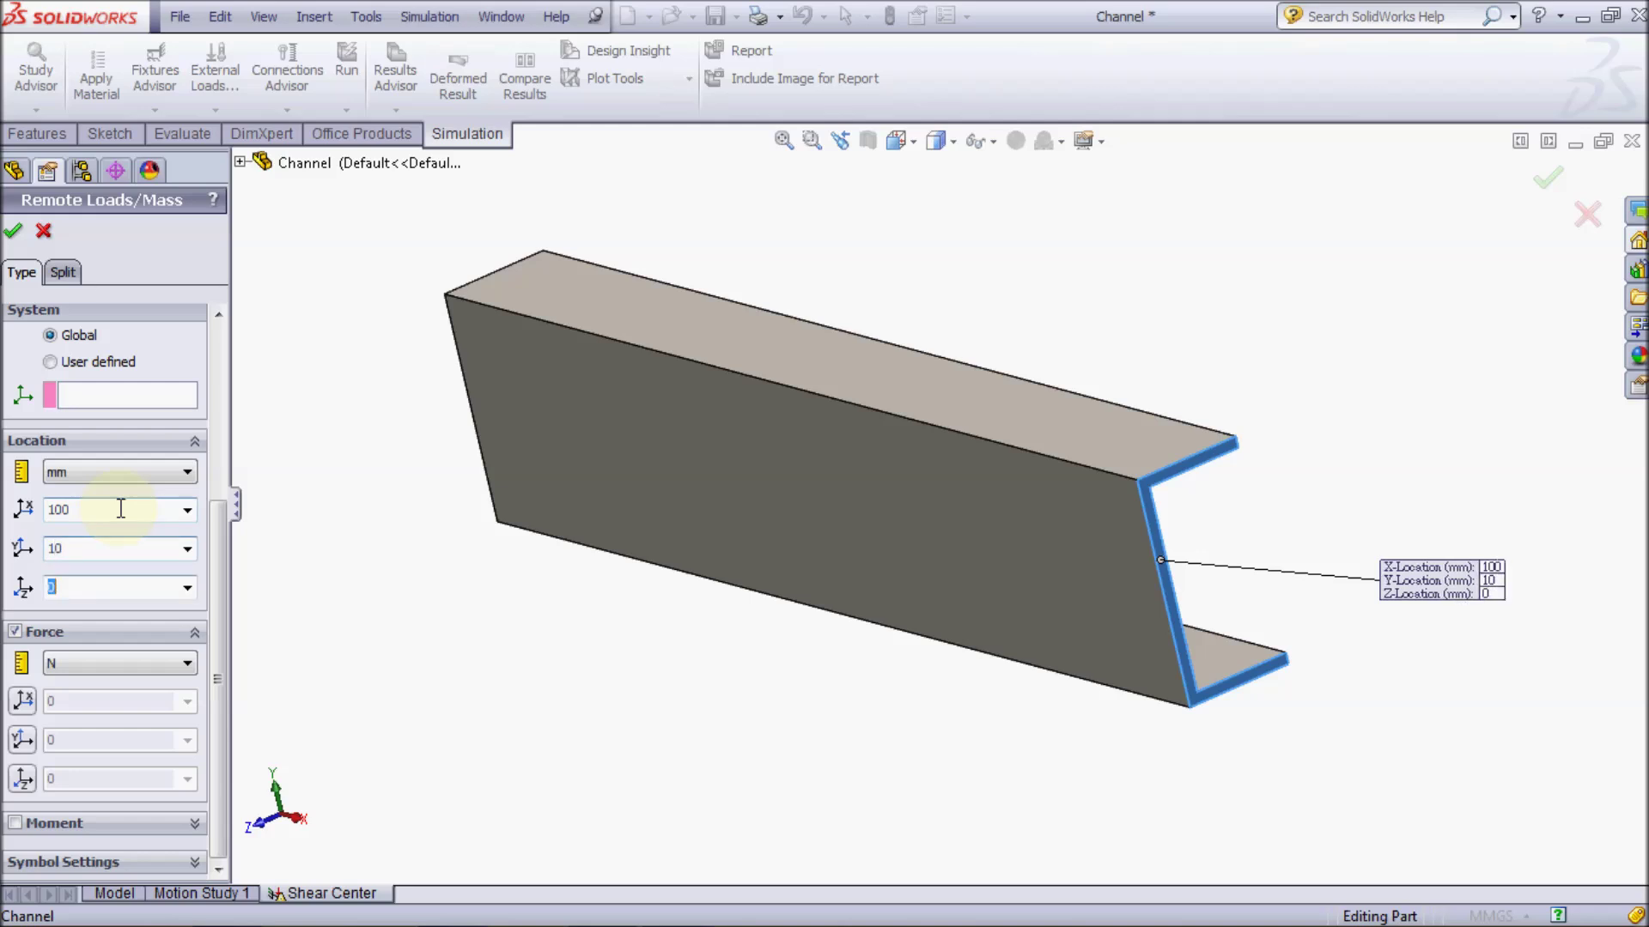
pyautogui.write('3.25')
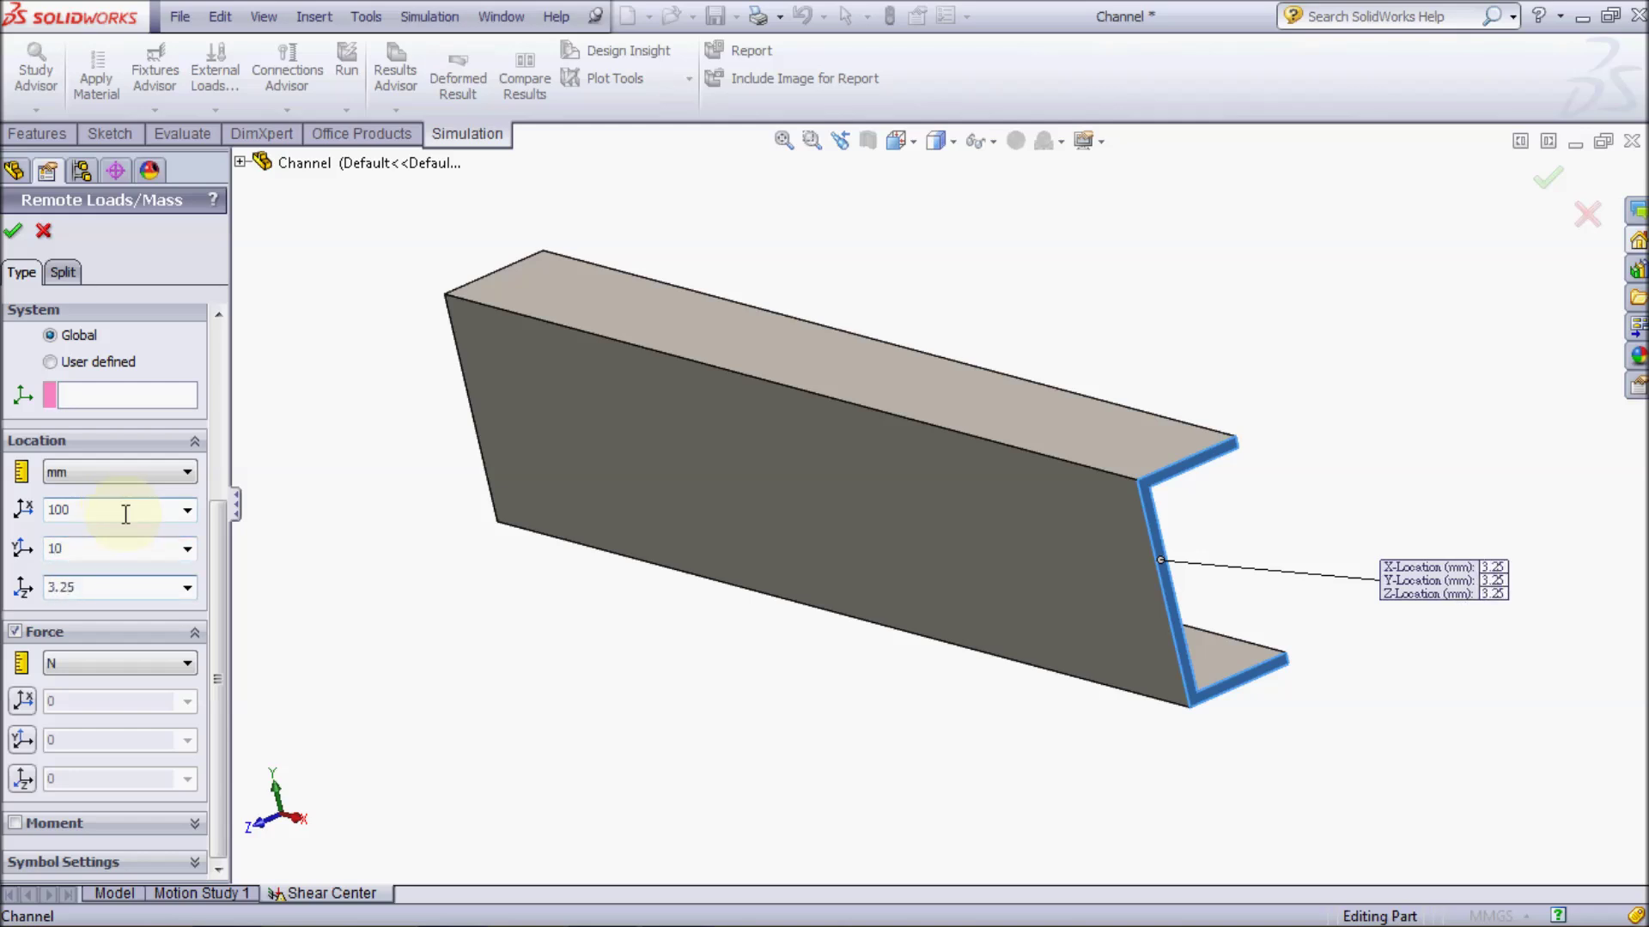
pyautogui.click(24, 742)
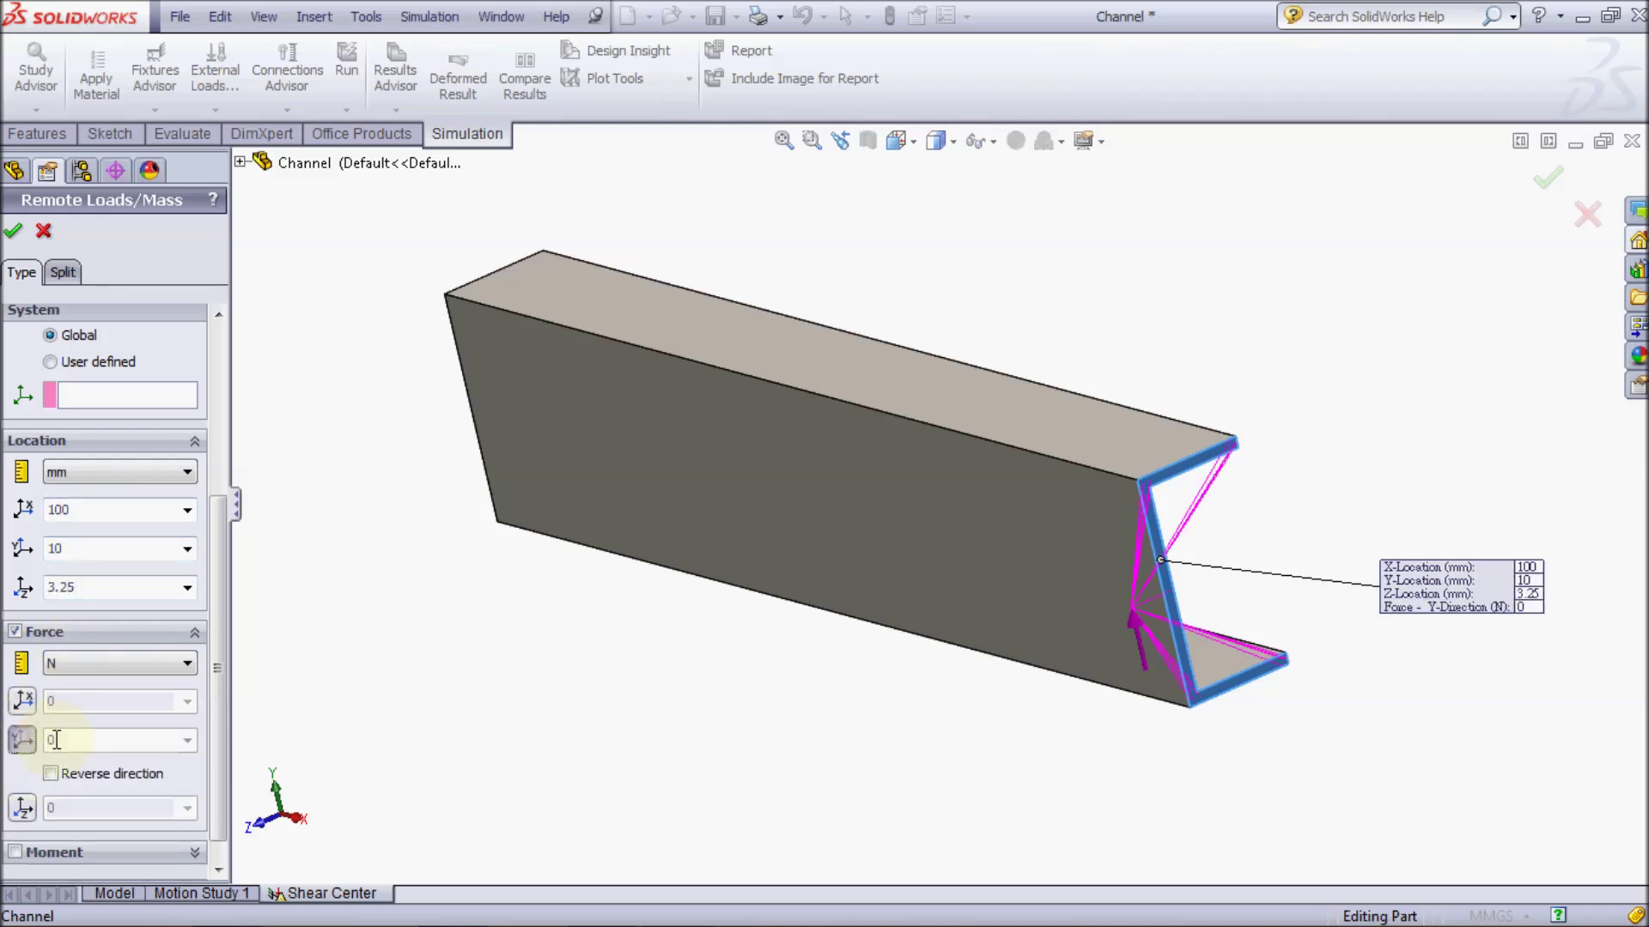
pyautogui.write('-200')
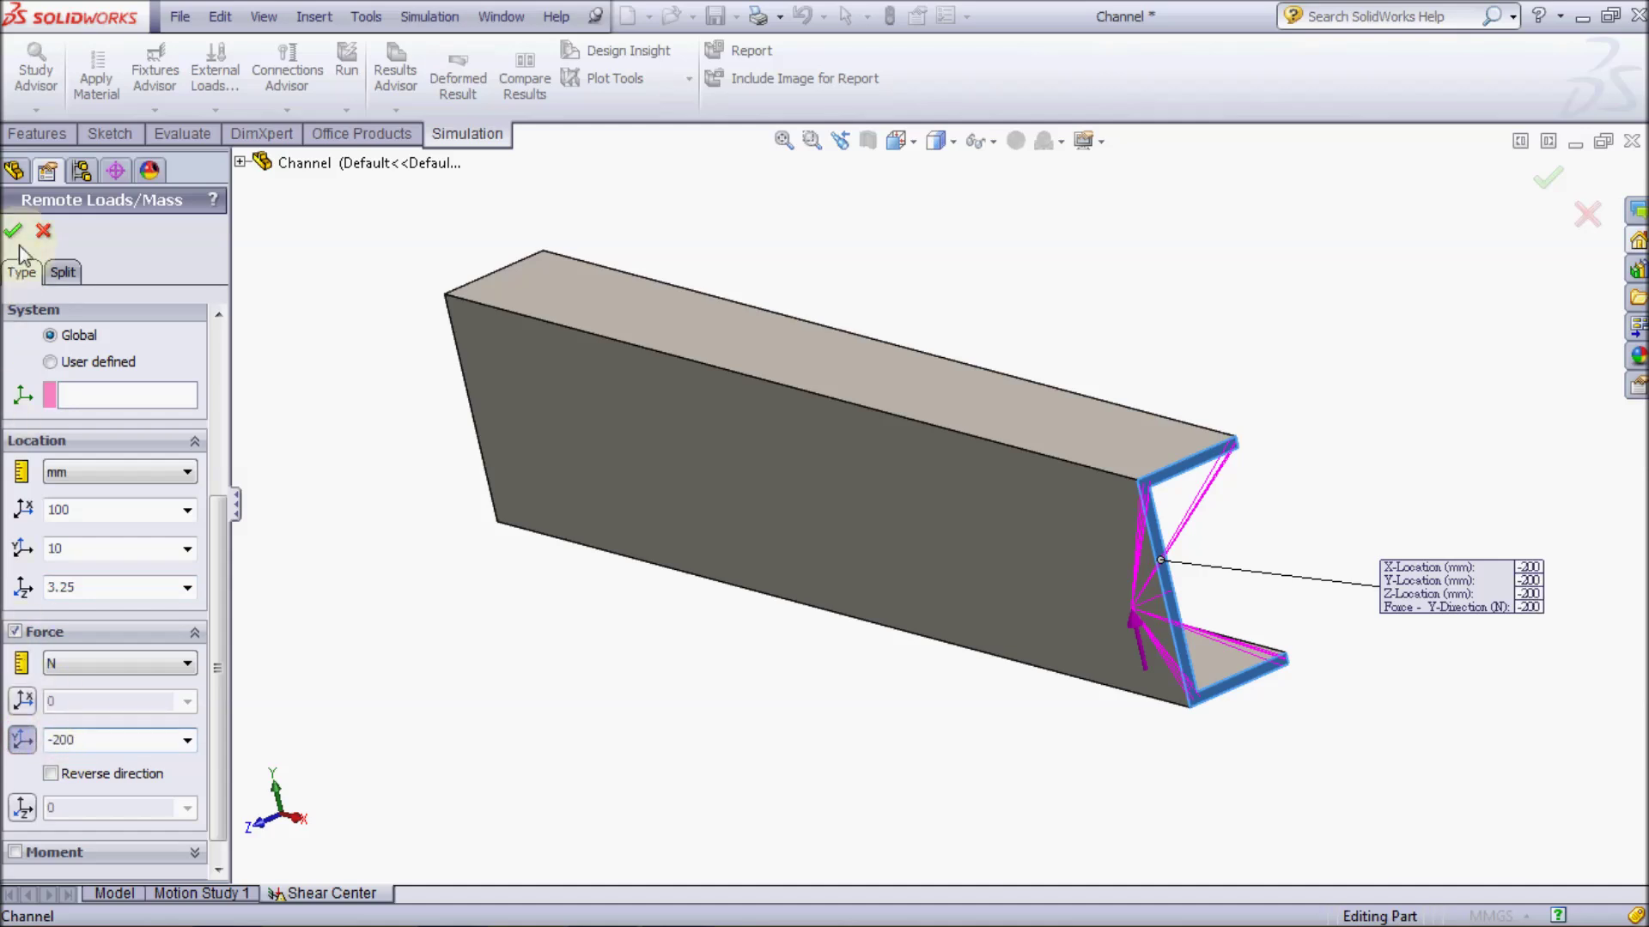
pyautogui.click(23, 240)
pyautogui.click(172, 287)
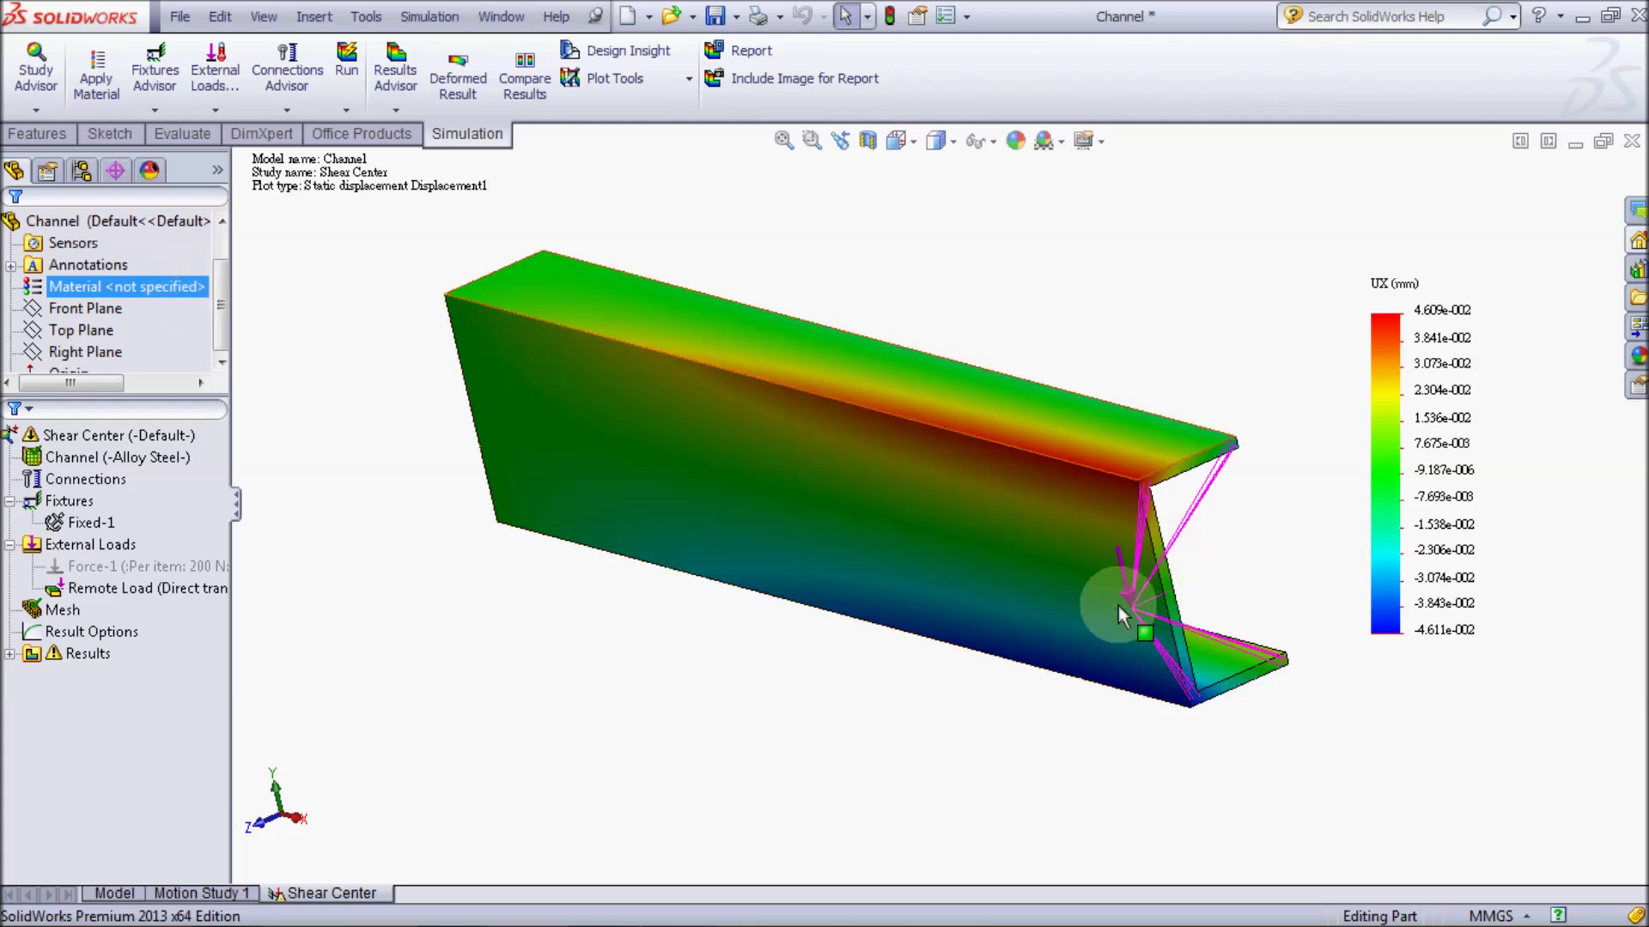
# Re-run the study with the remote load and return to the Dimetric view
pyautogui.press('Escape')
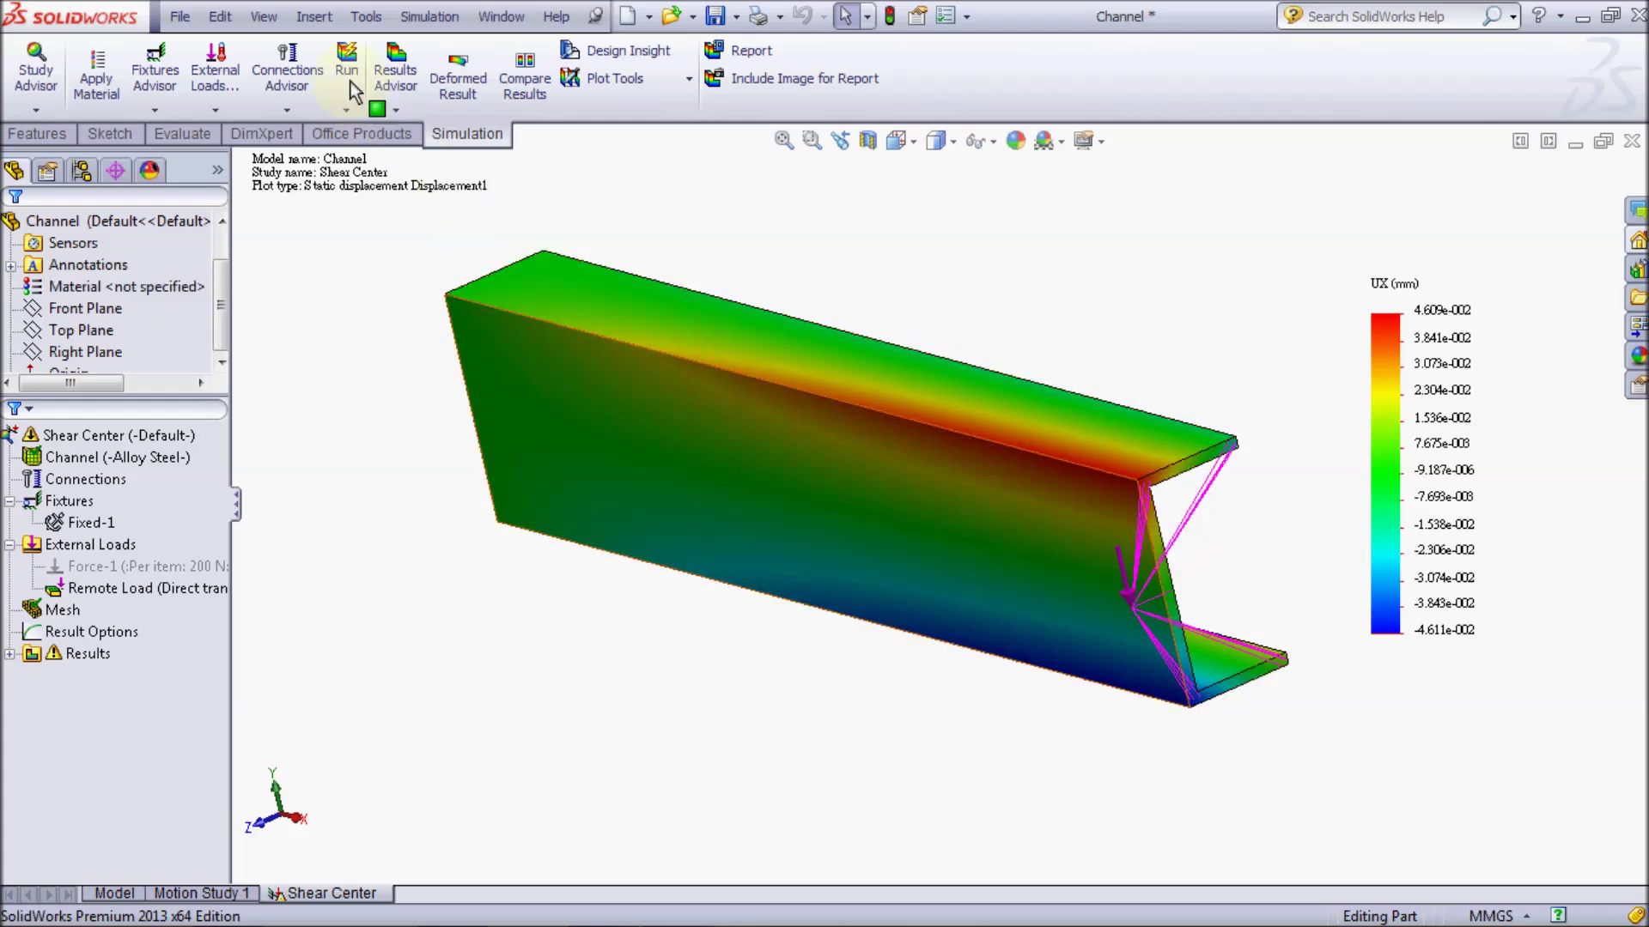
pyautogui.click(348, 81)
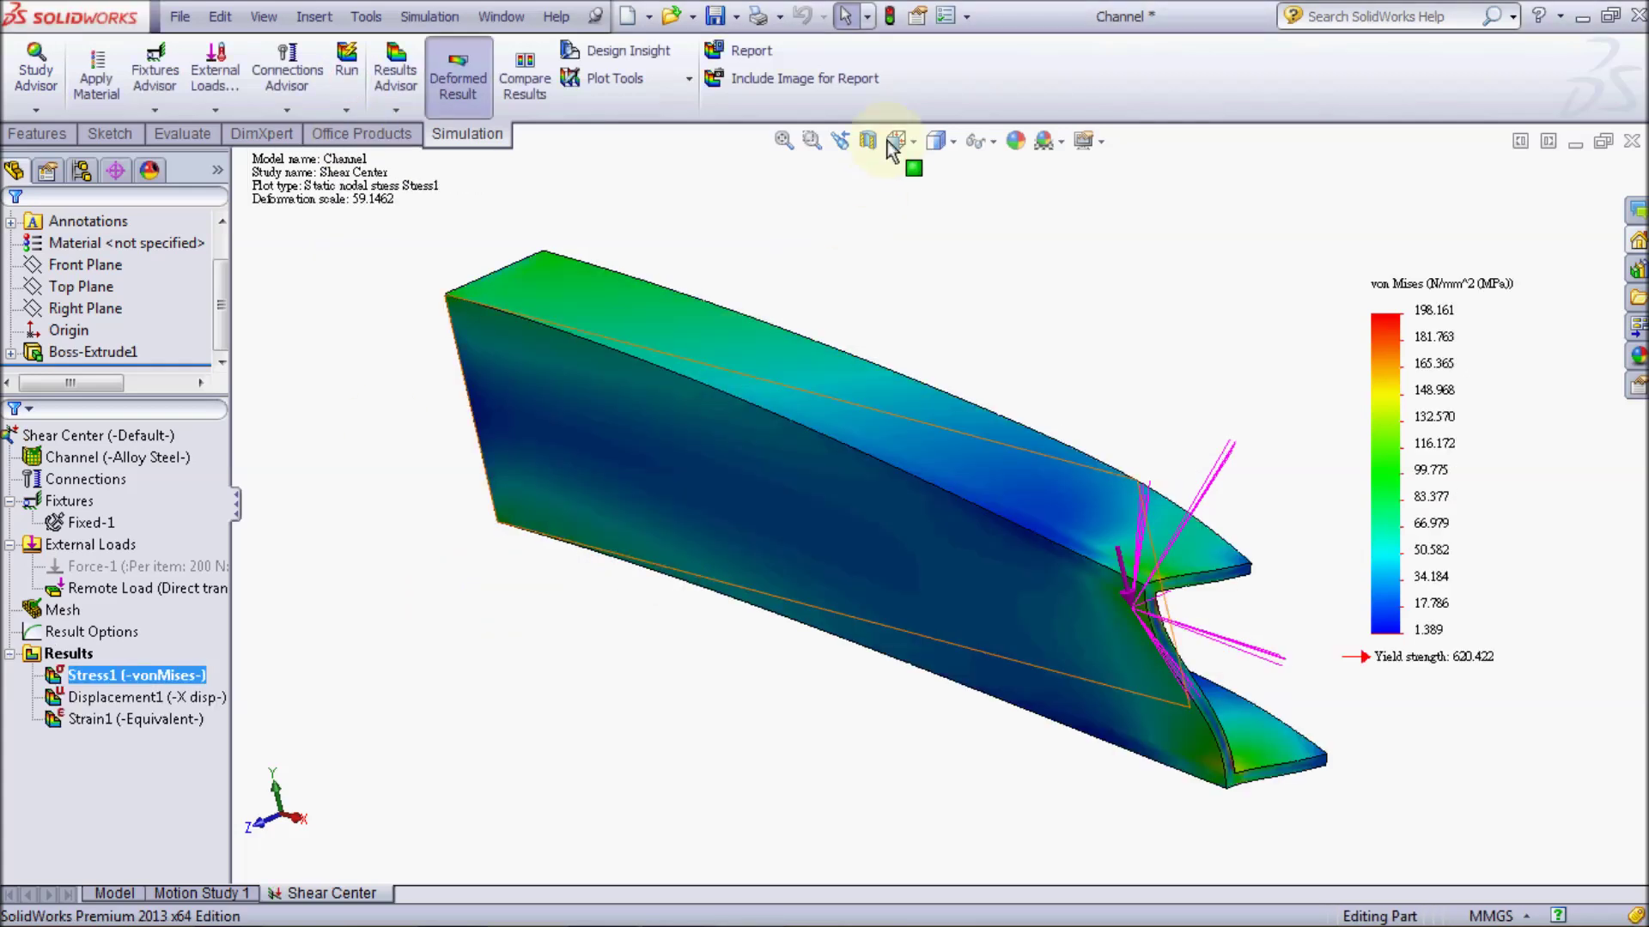
pyautogui.click(938, 141)
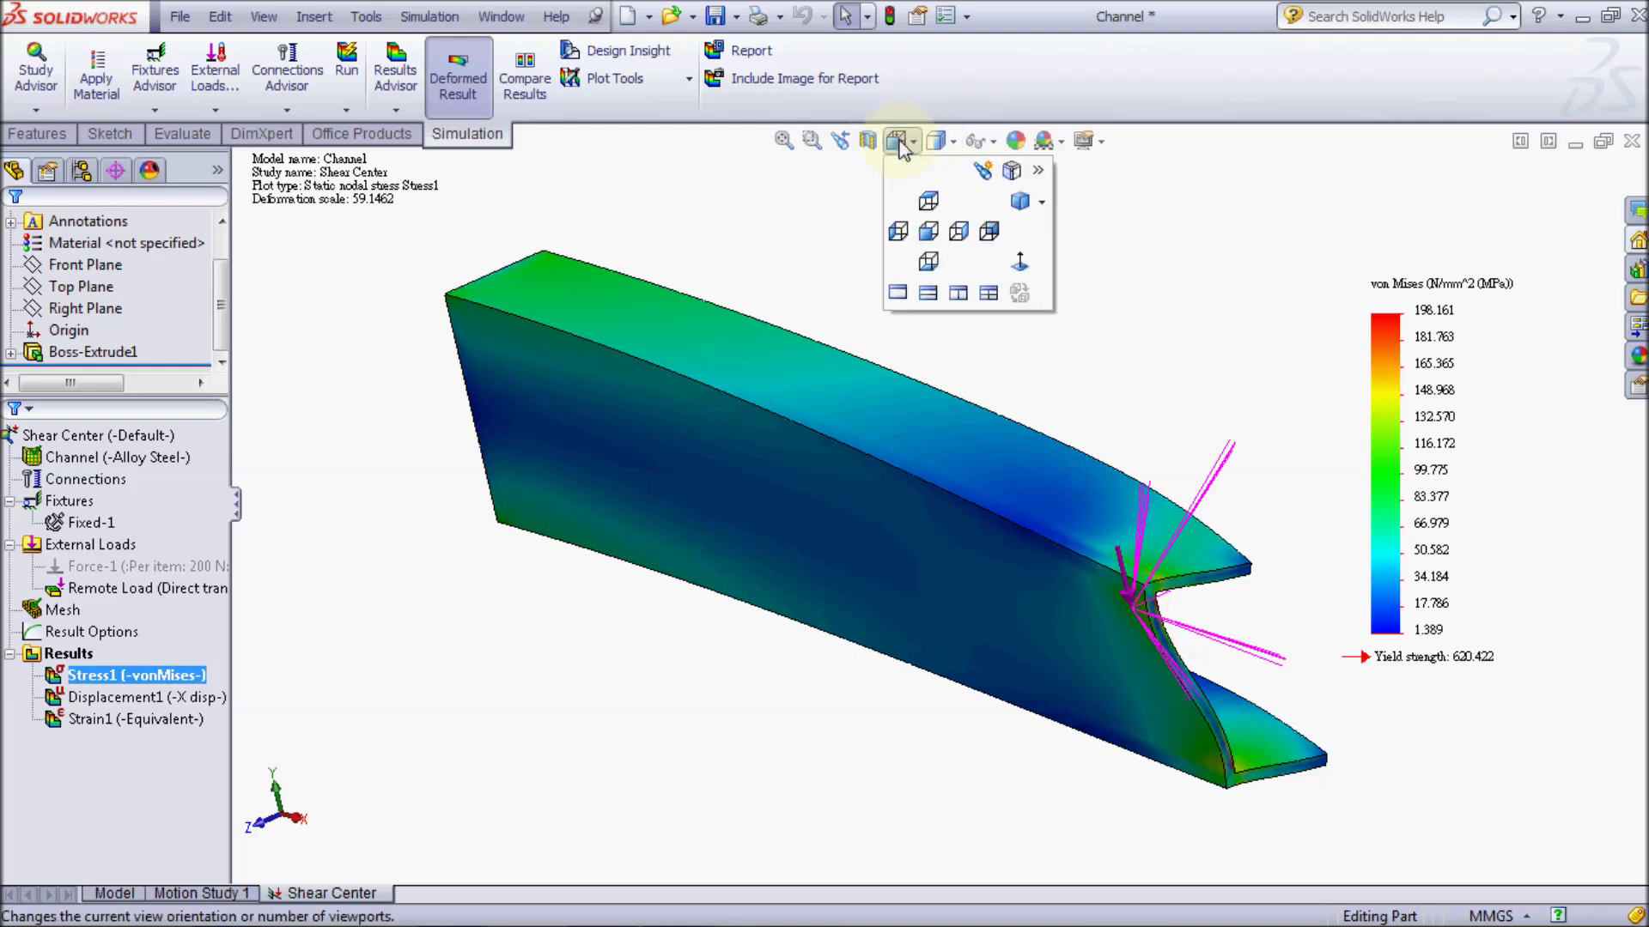
pyautogui.click(1012, 203)
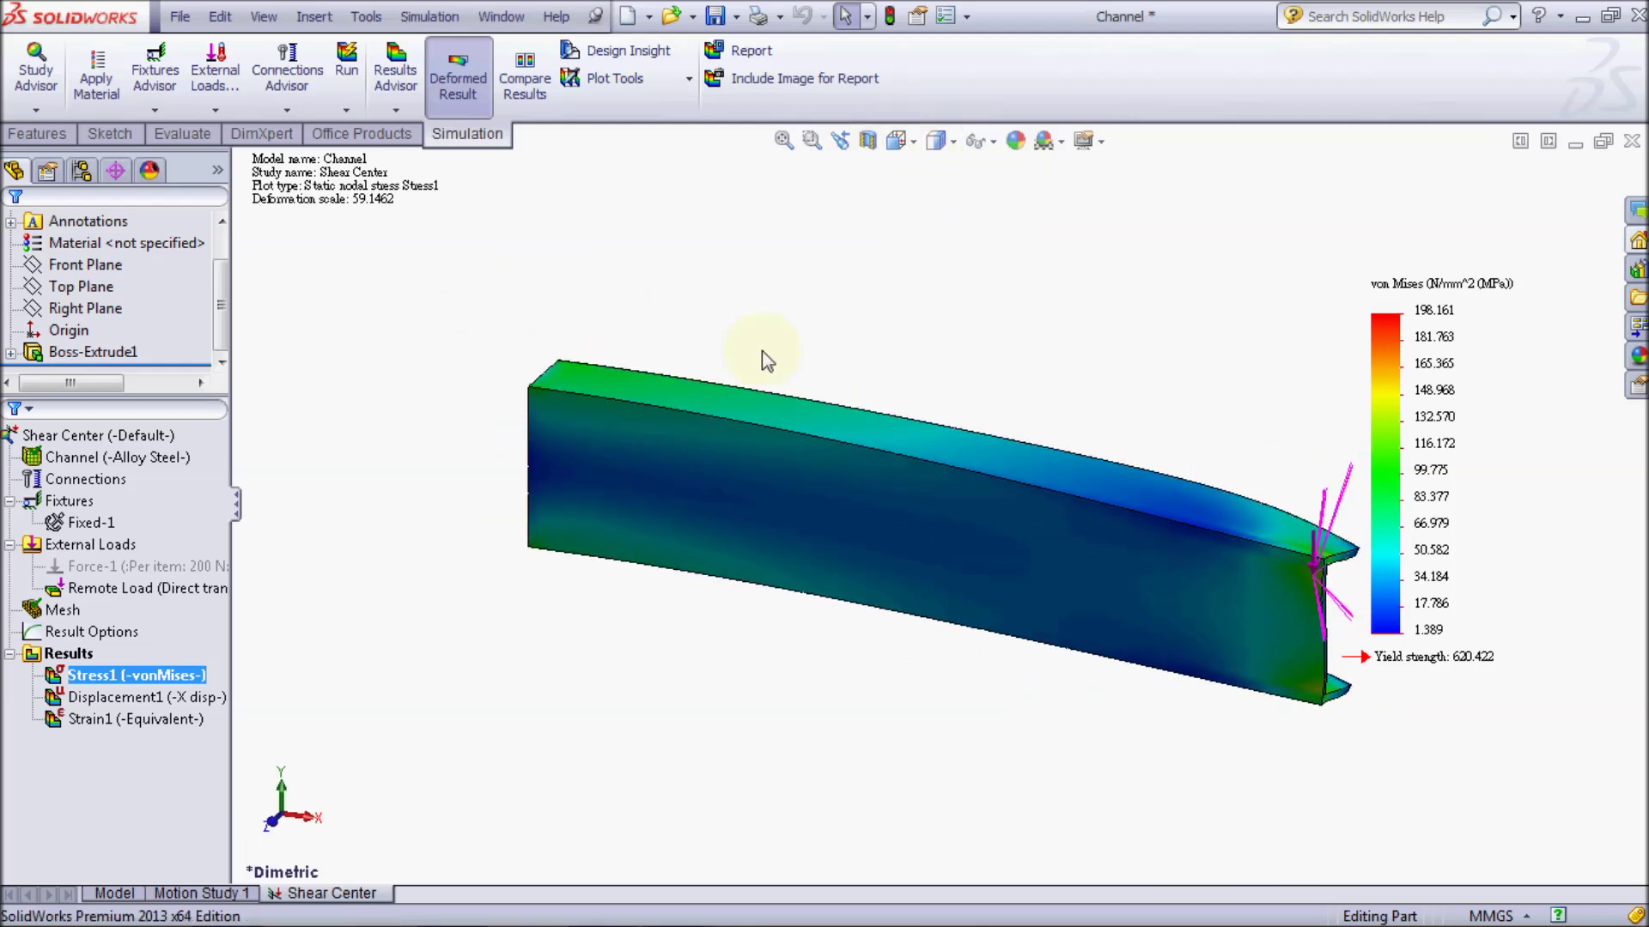
# Hide all external load symbols and show the Displacement1 UX plot (about ±0.0268 mm)
pyautogui.rightClick(120, 548)
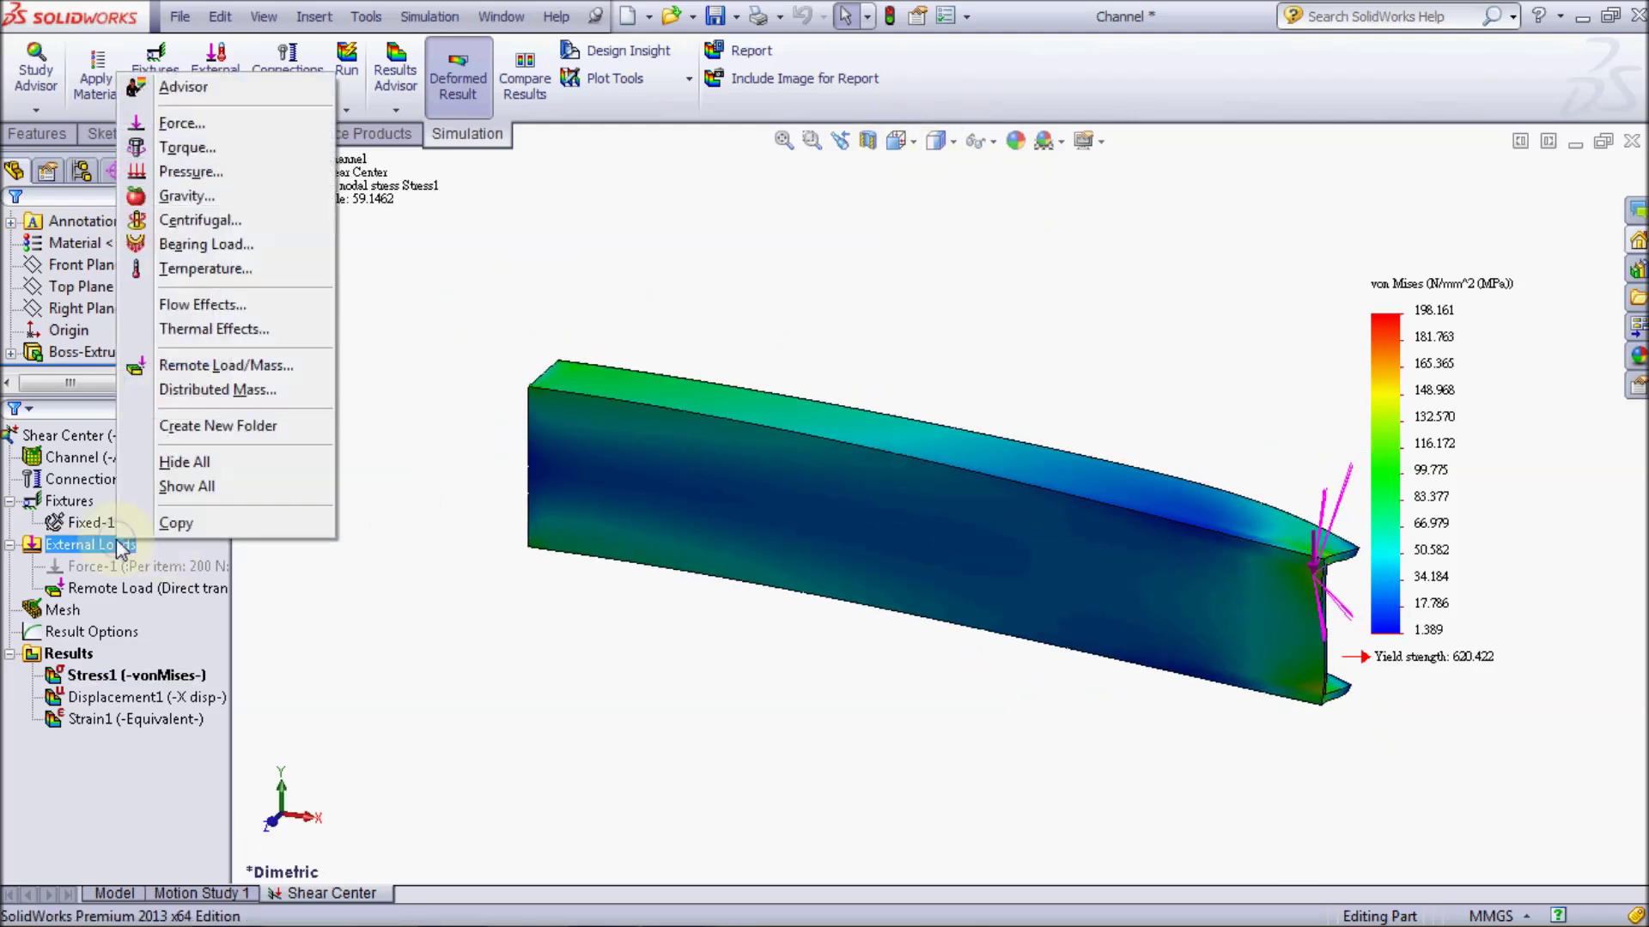
pyautogui.click(172, 460)
pyautogui.doubleClick(203, 697)
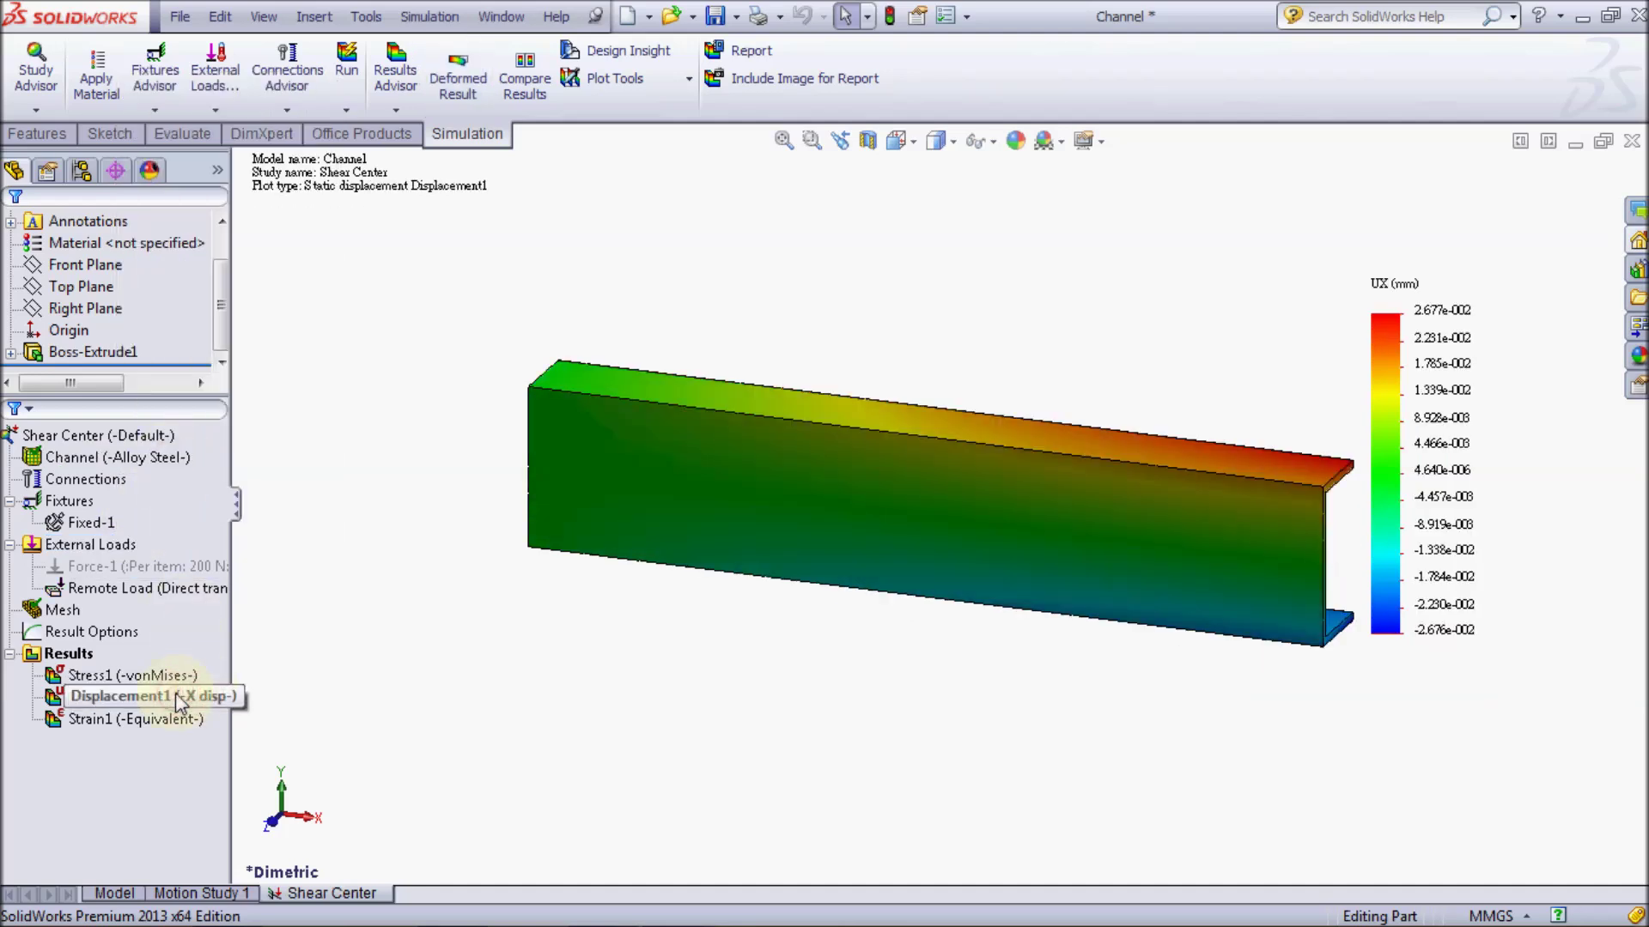
# Switch Displacement1 to plot UZ: Z Displacement
pyautogui.doubleClick(175, 693)
pyautogui.click(169, 300)
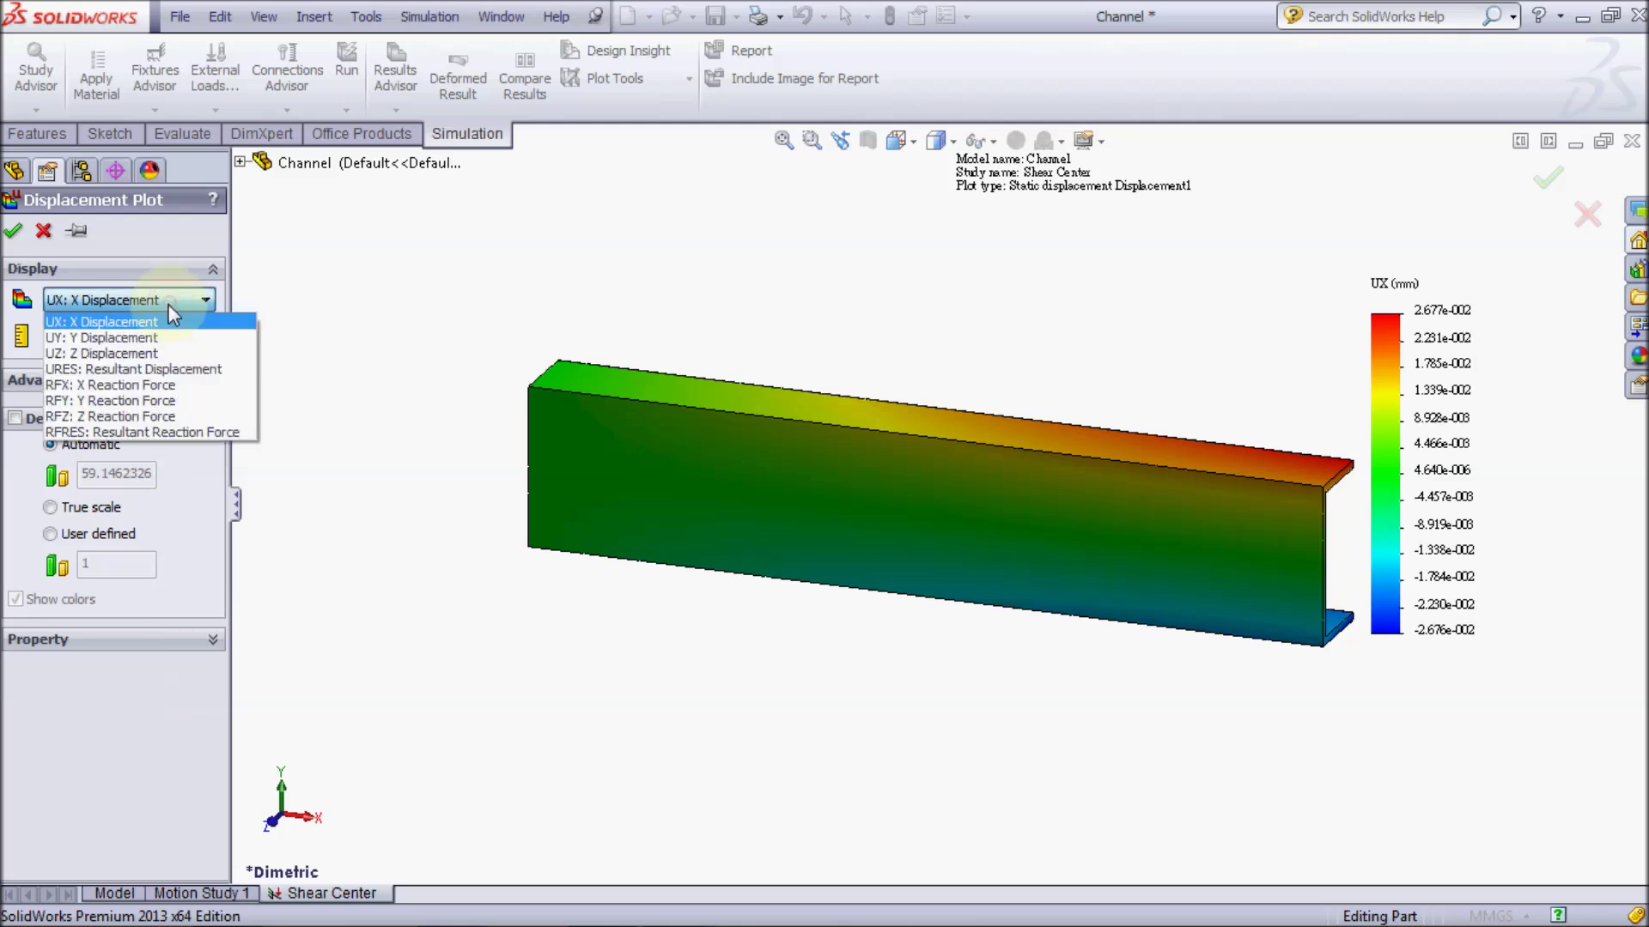
pyautogui.click(163, 352)
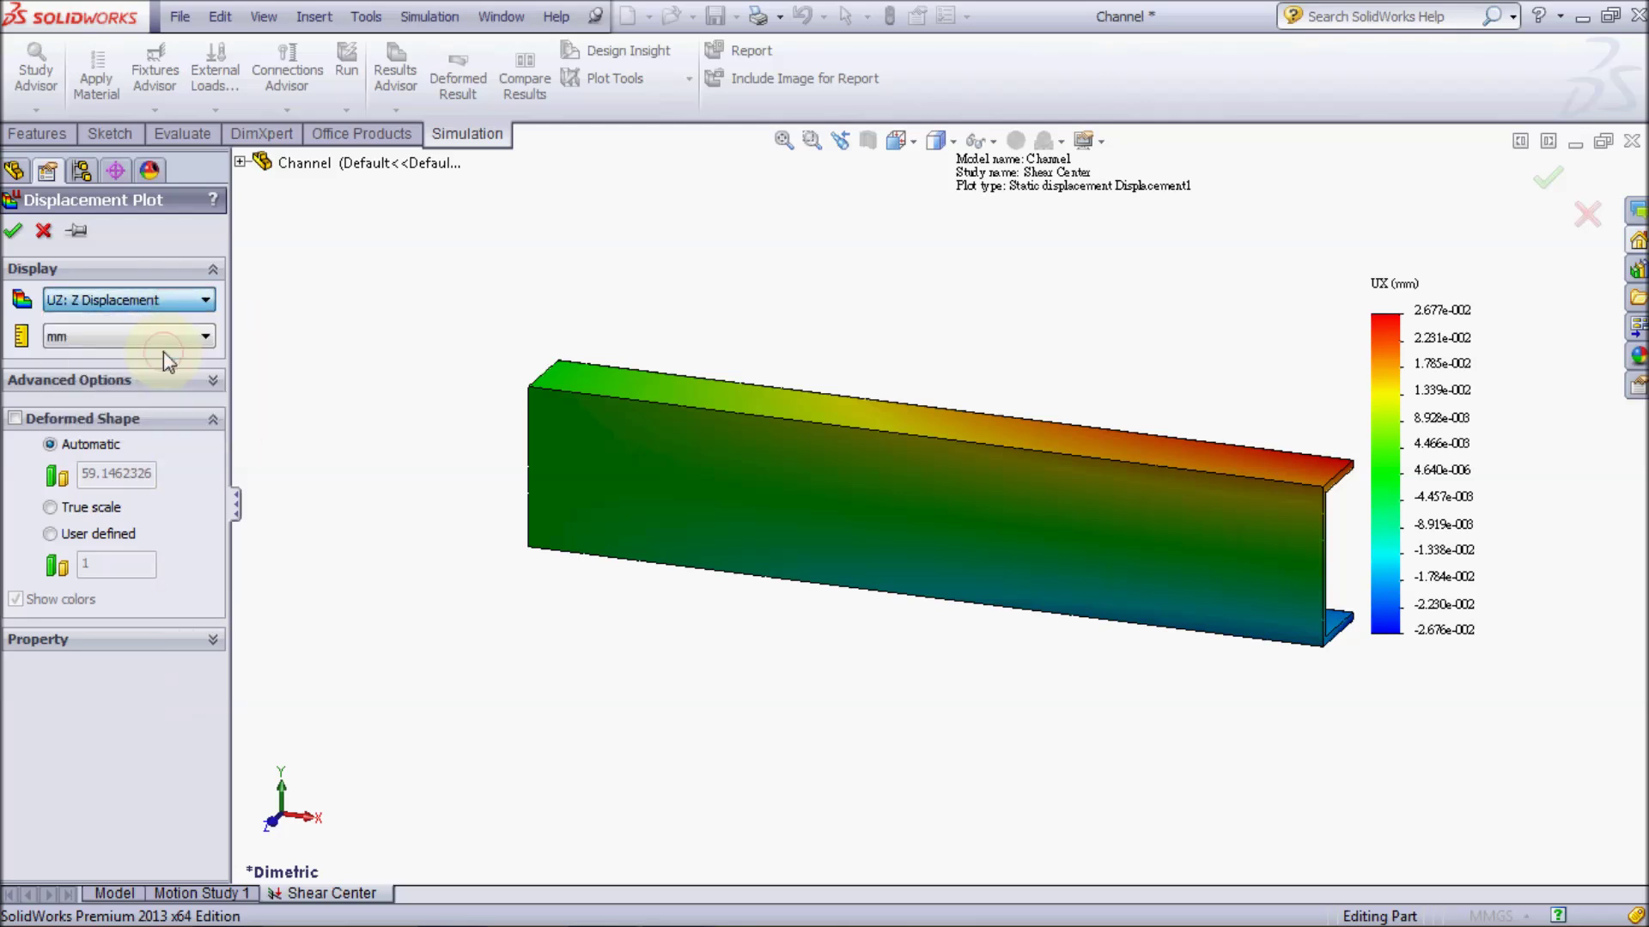
pyautogui.click(15, 232)
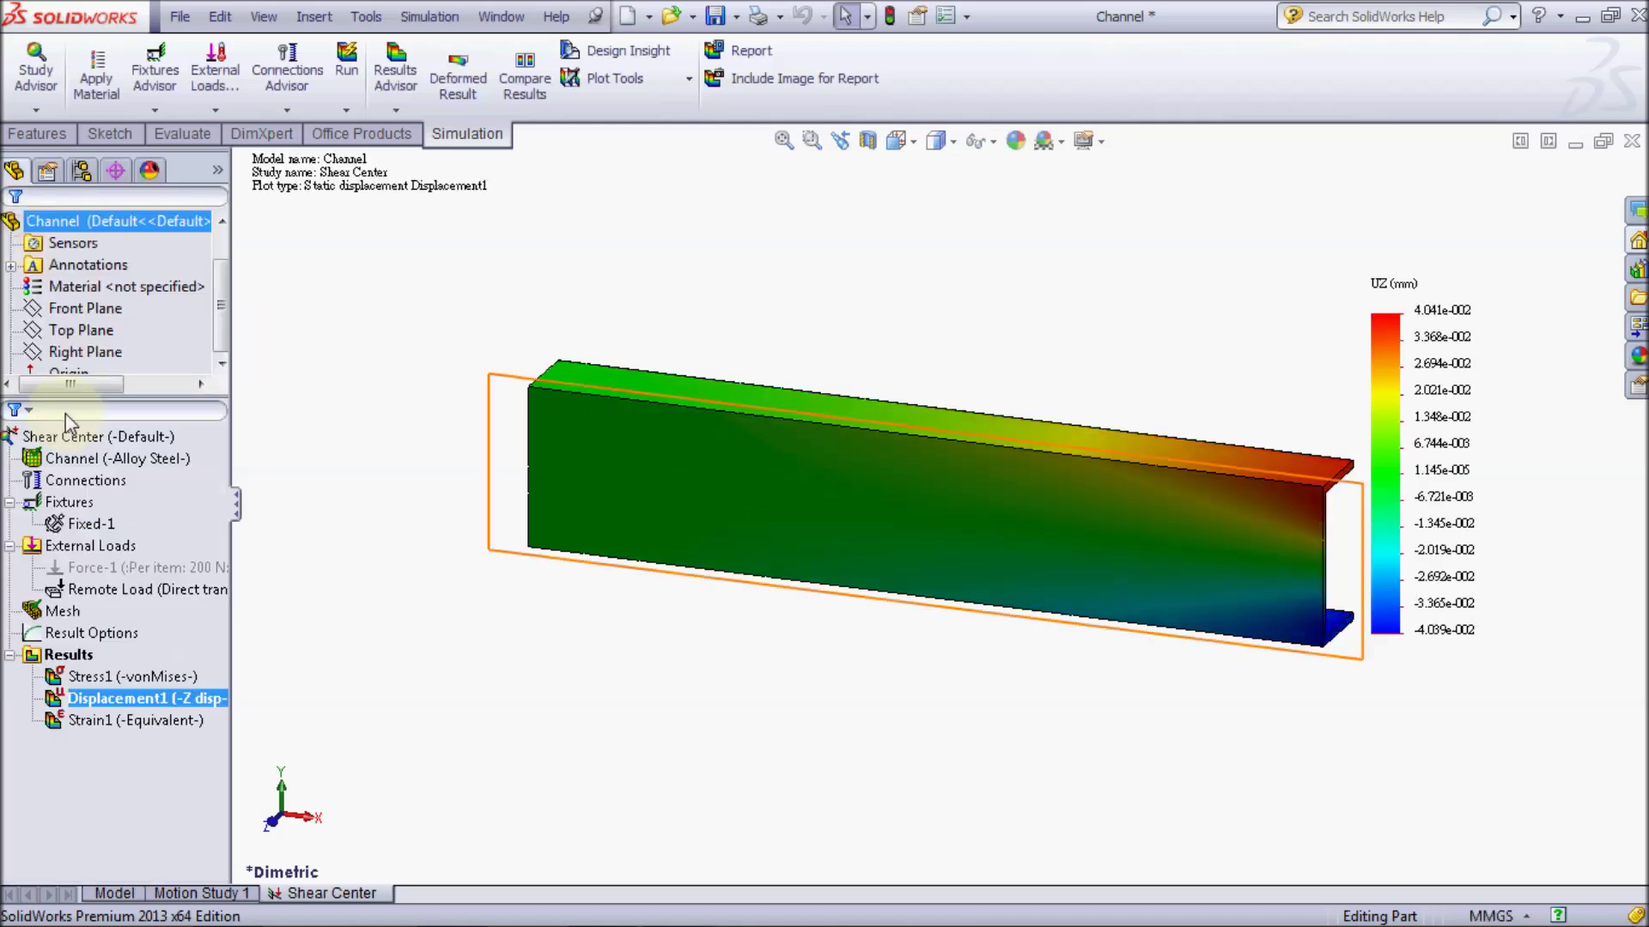
# Probe UZ at both flange tips, reading 0.03826 mm and -0.03825 mm
pyautogui.rightClick(152, 698)
pyautogui.click(214, 489)
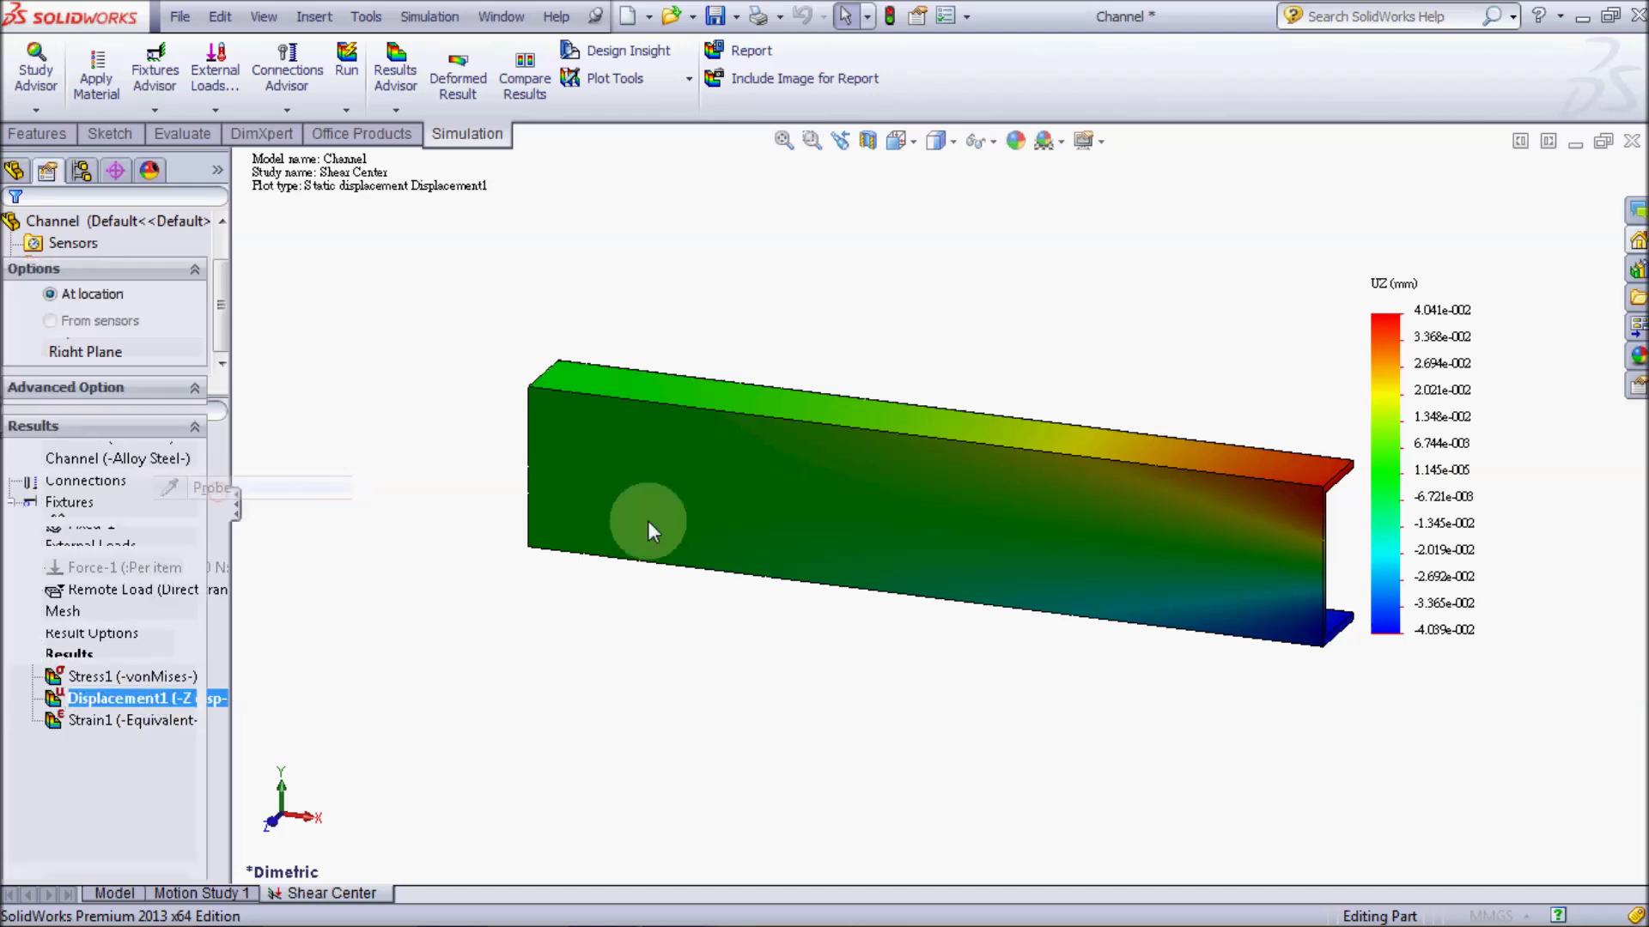
pyautogui.keyDown('ctrl'); pyautogui.moveTo(1147, 537); pyautogui.dragTo(996, 535, button='middle'); pyautogui.keyUp('ctrl')
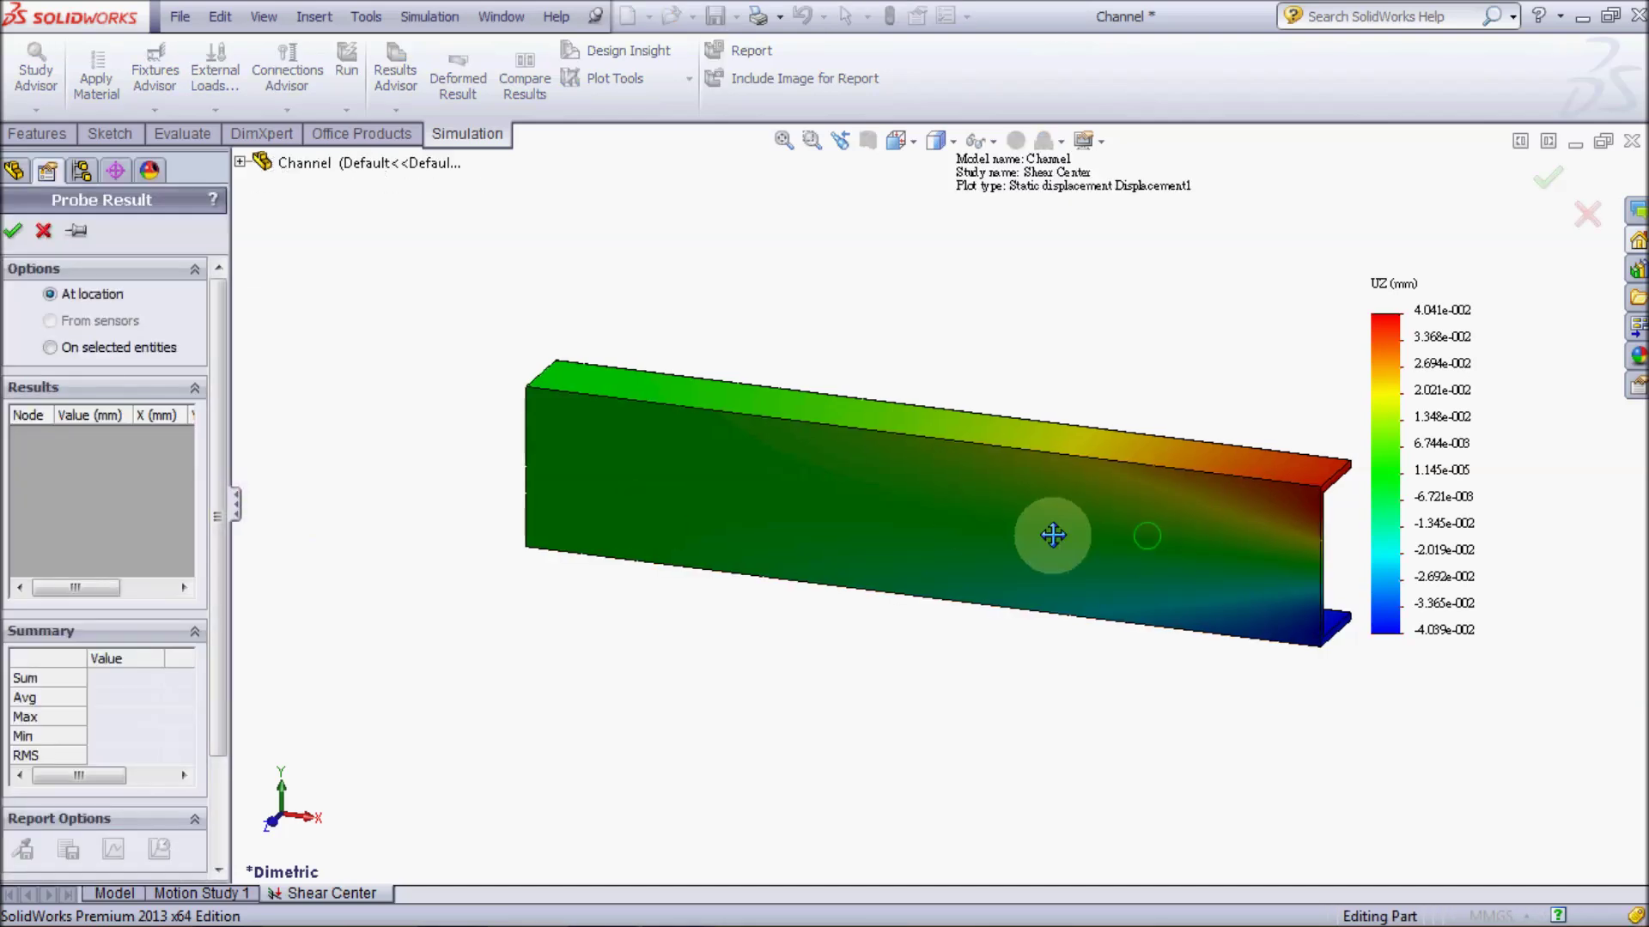
pyautogui.scroll(-2, 996, 534)
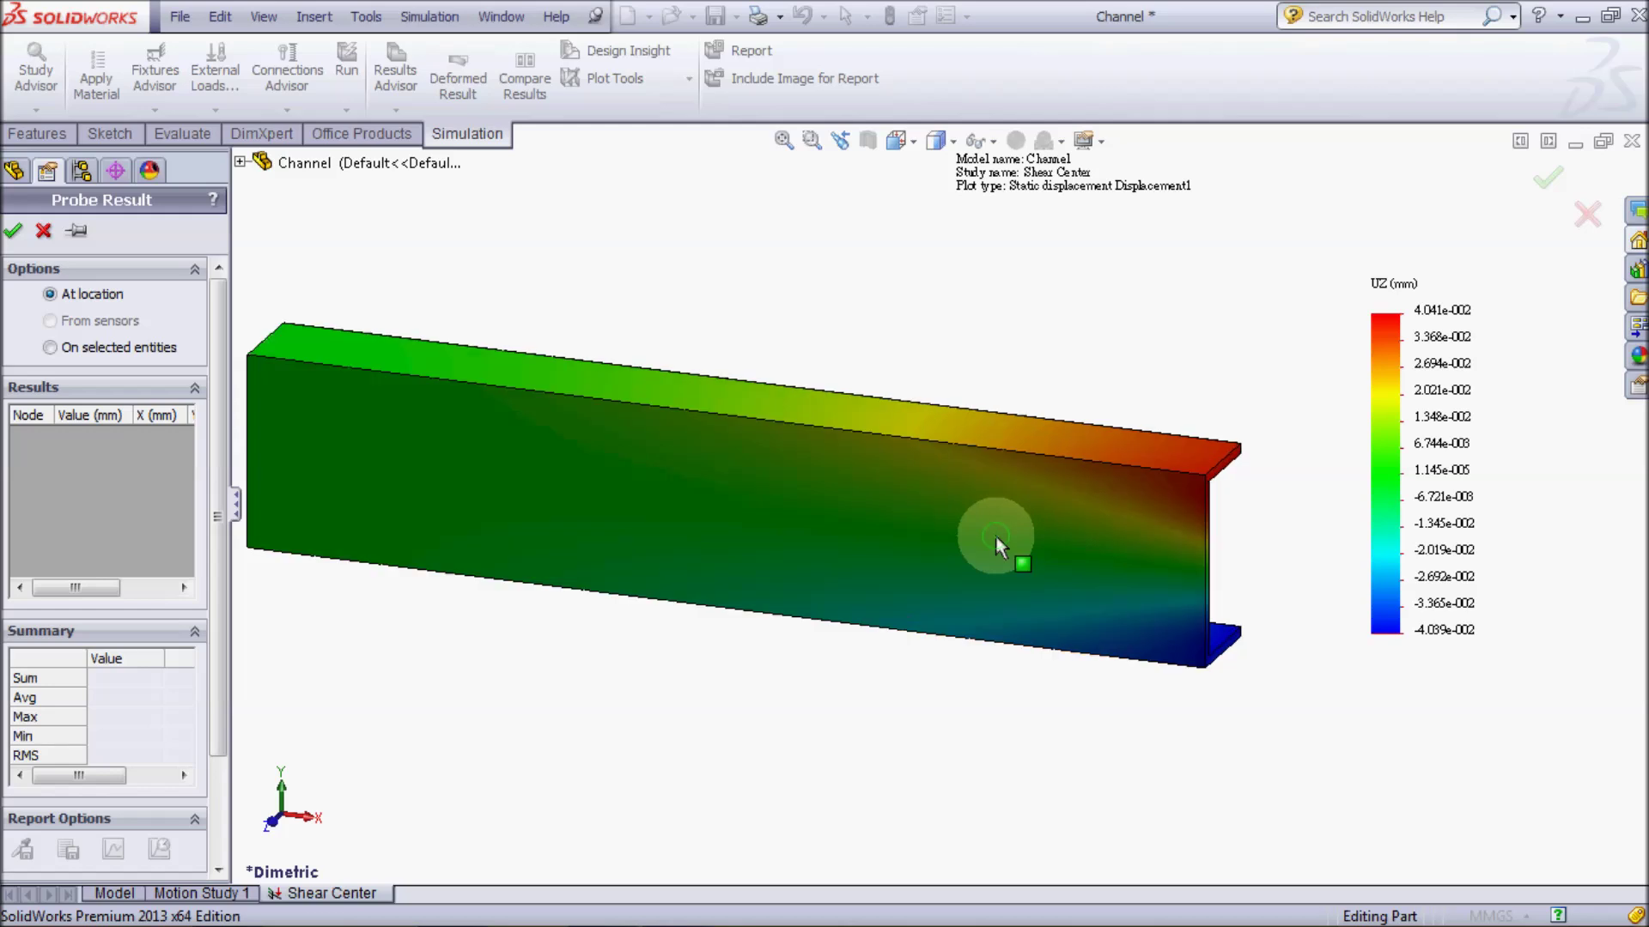
pyautogui.scroll(-2, 996, 534)
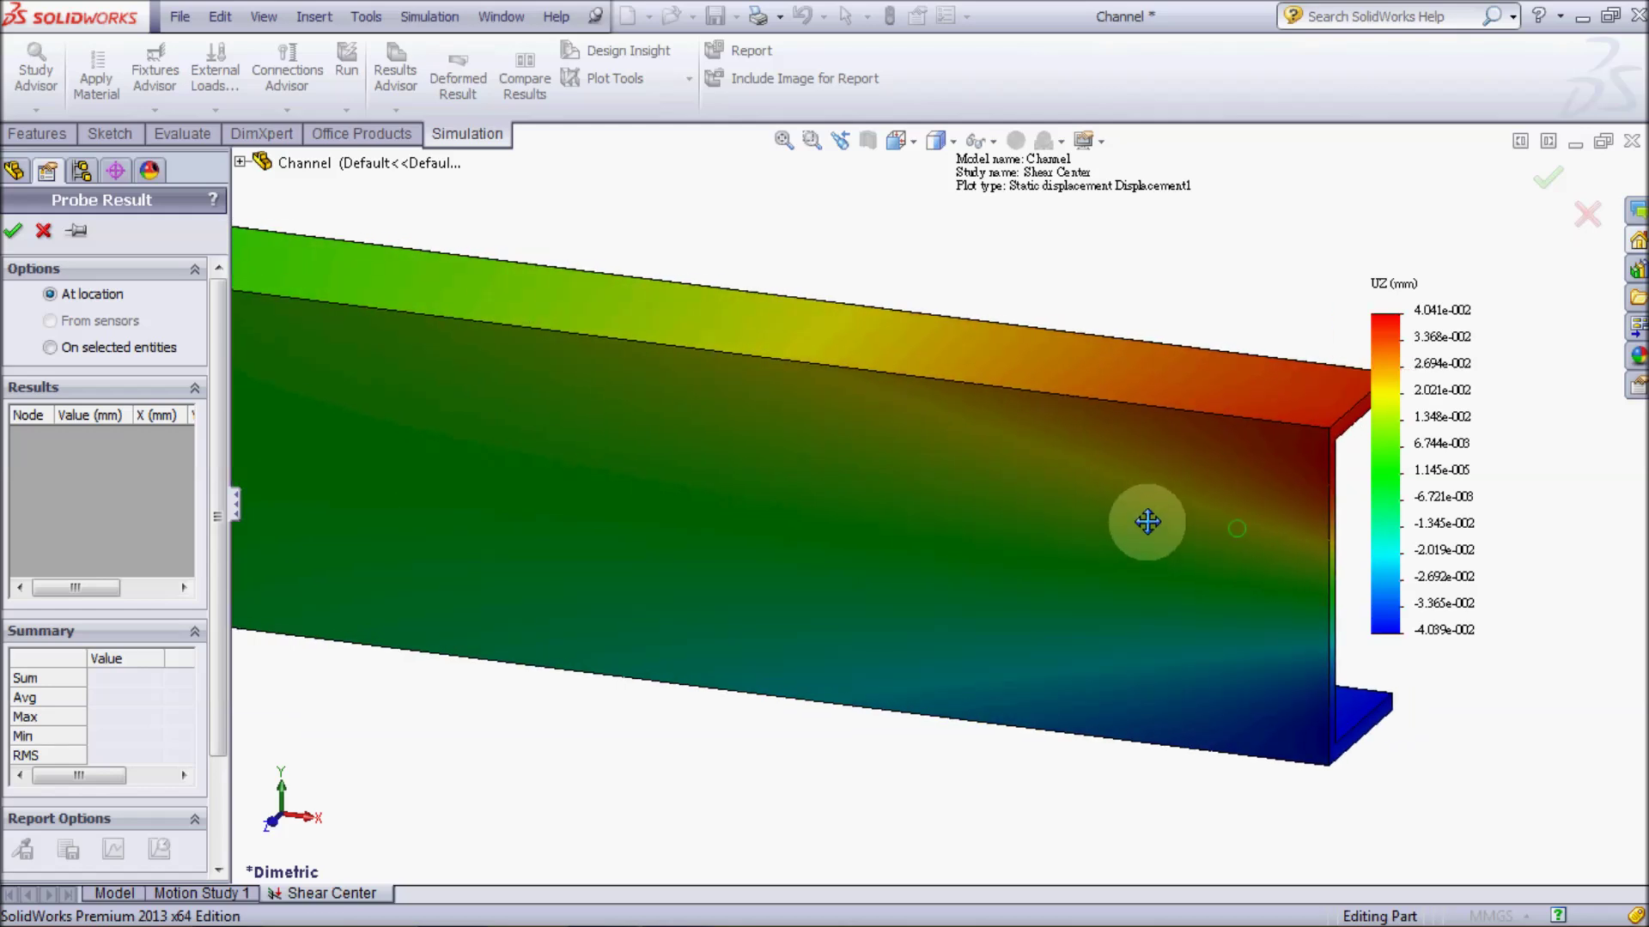
pyautogui.moveTo(1198, 533); pyautogui.dragTo(1193, 498, button='middle')
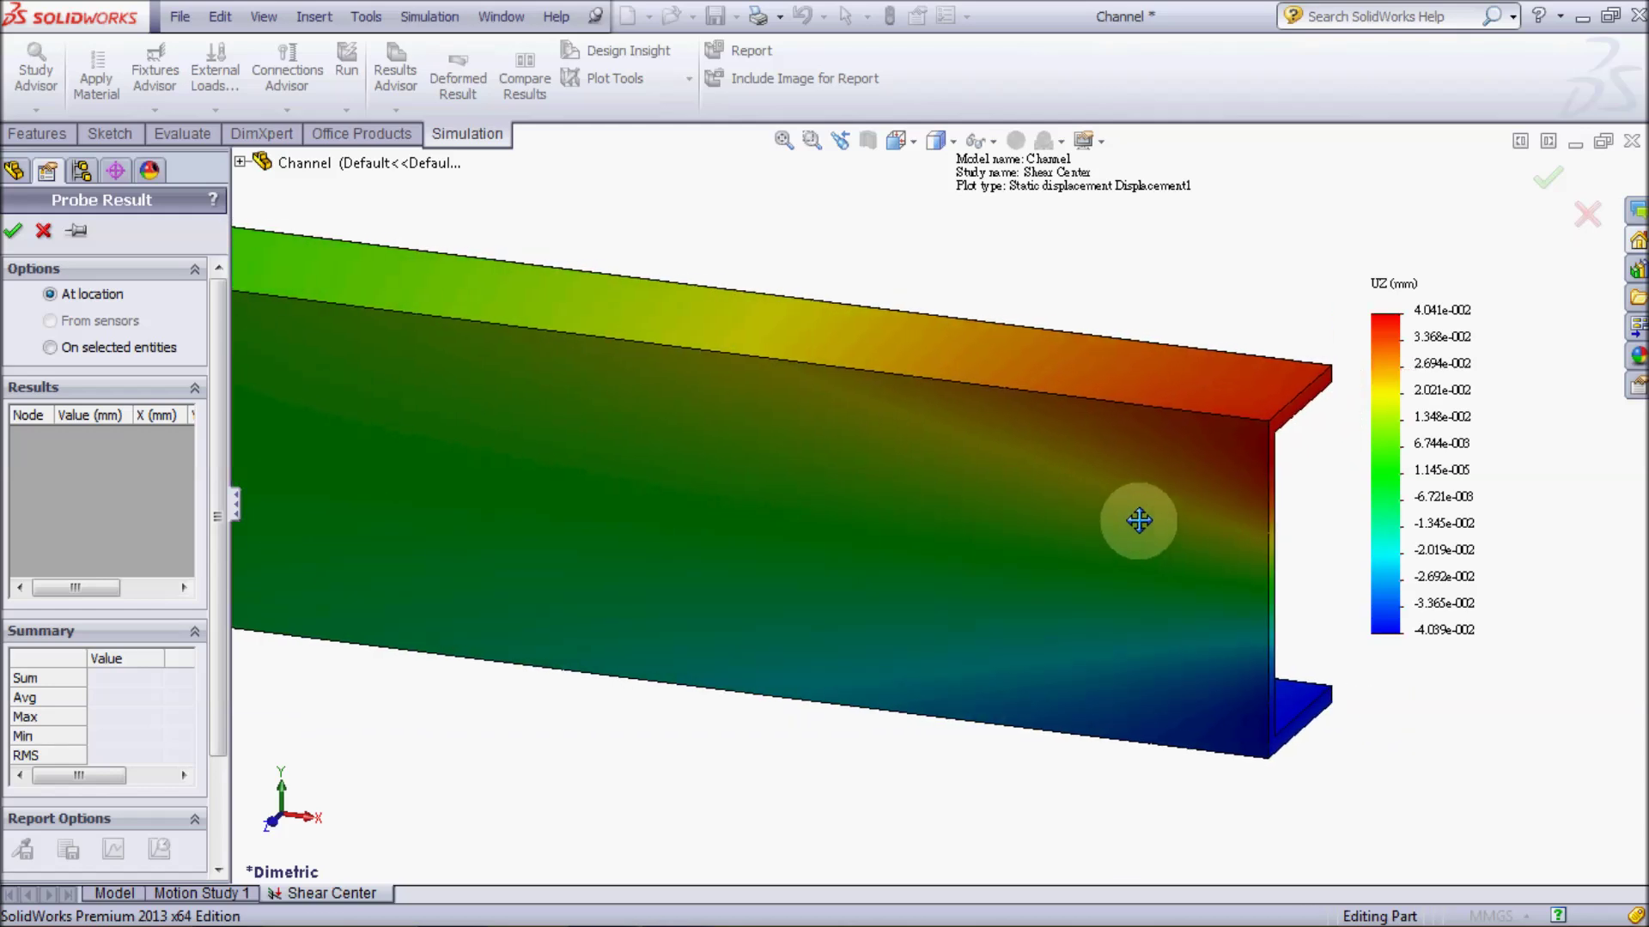
pyautogui.click(1253, 419)
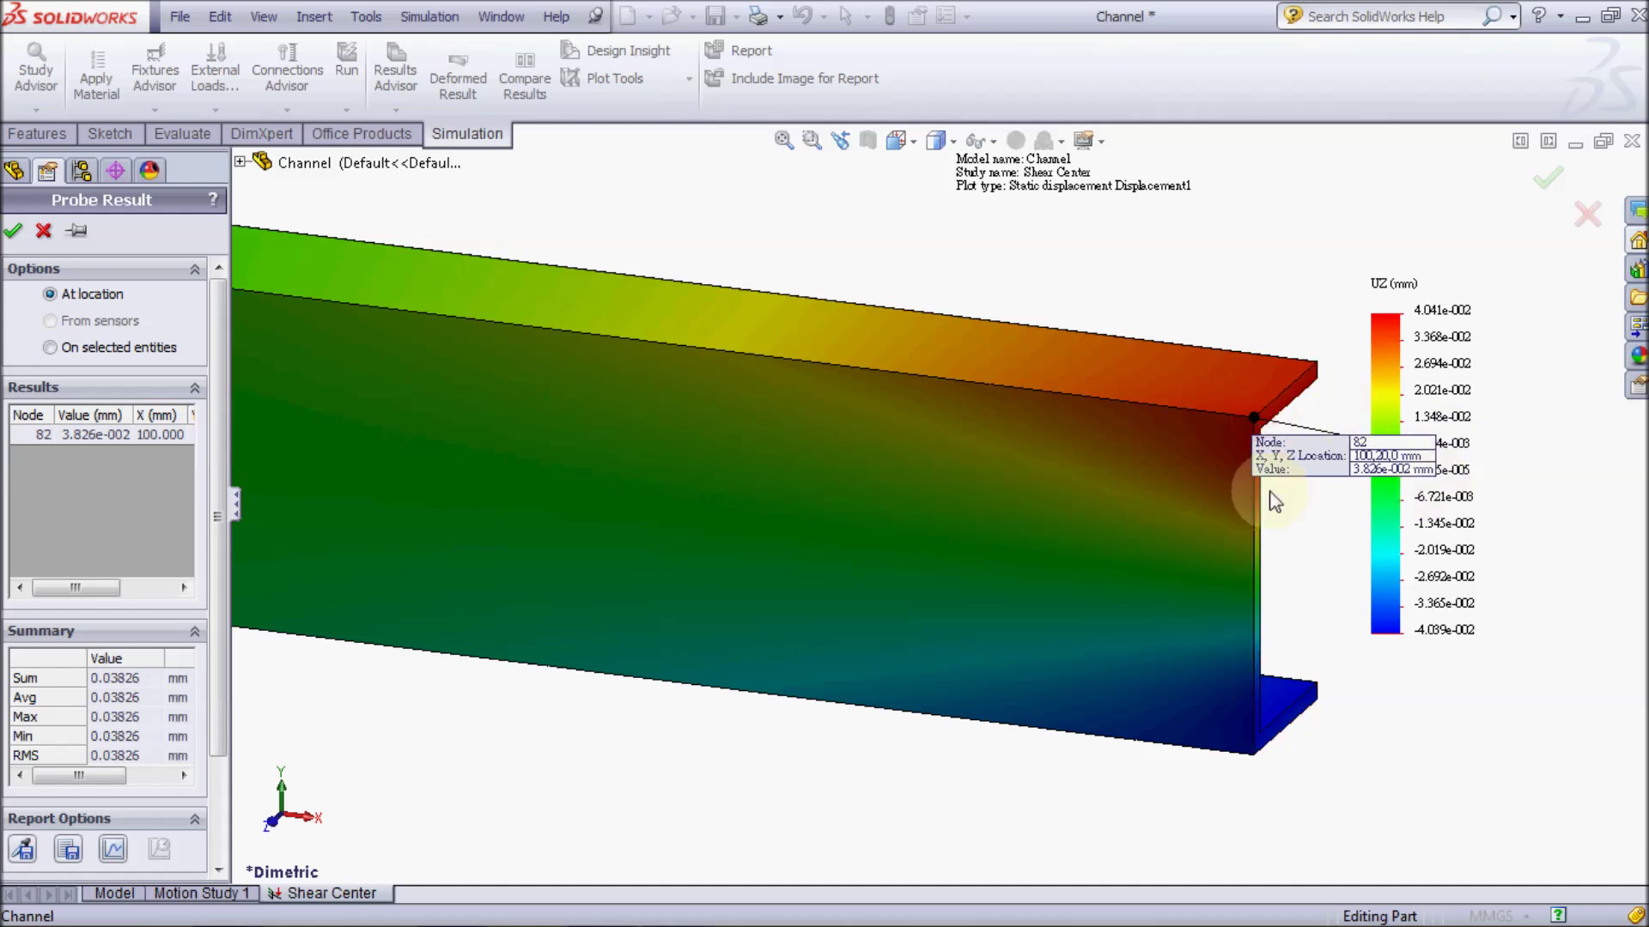
pyautogui.click(1254, 755)
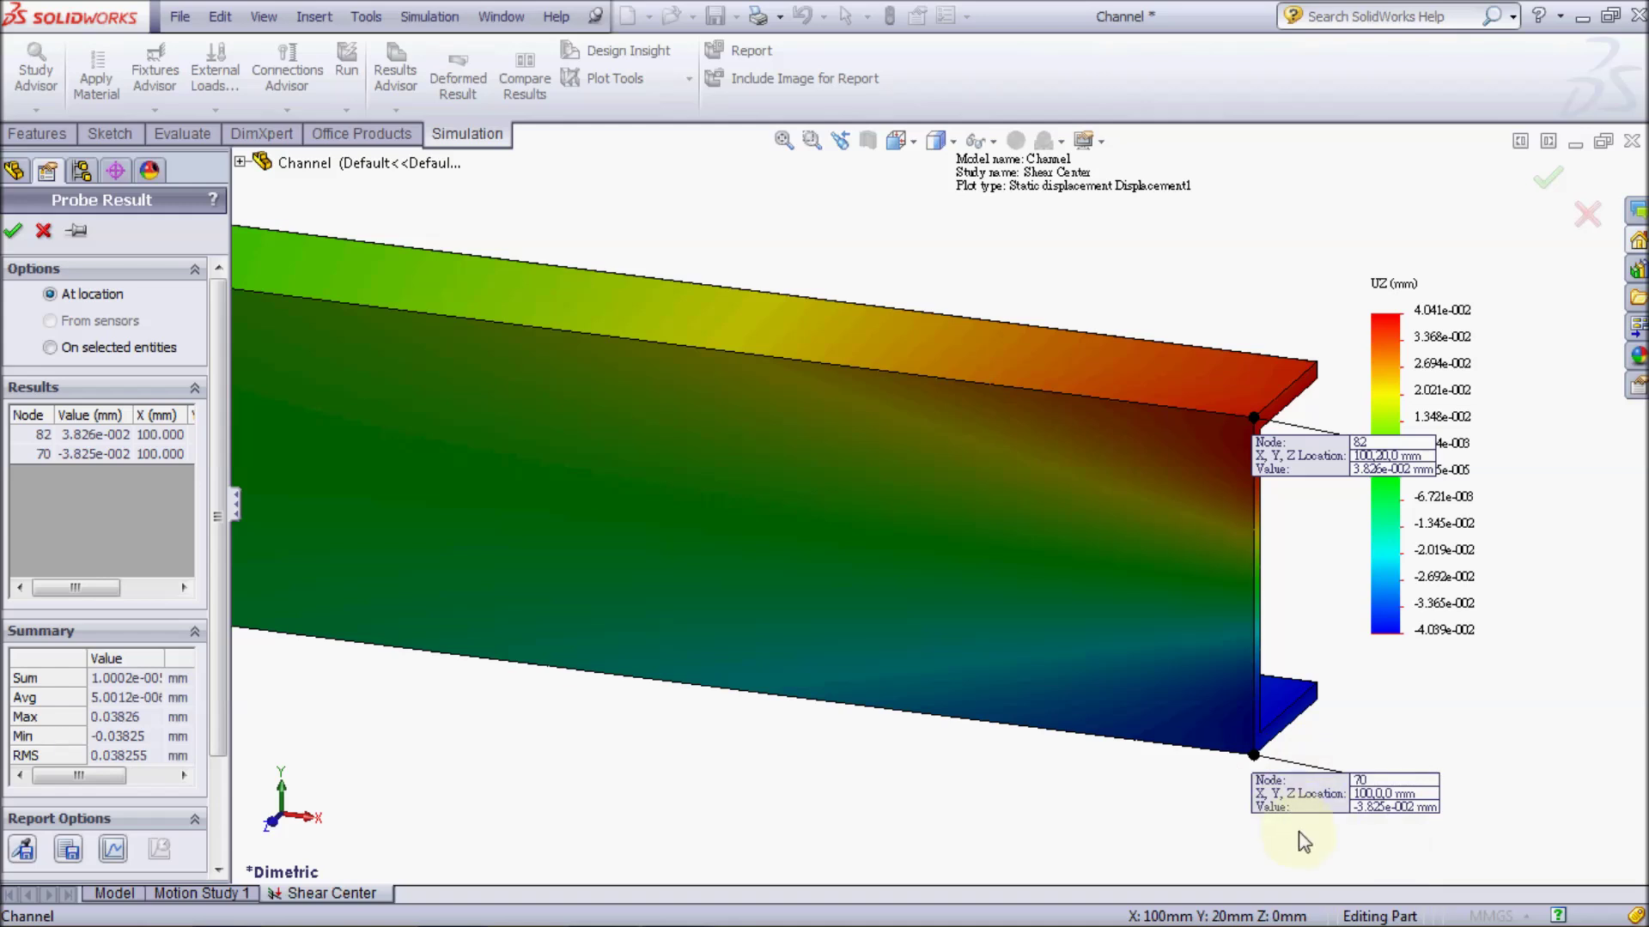
pyautogui.click(15, 231)
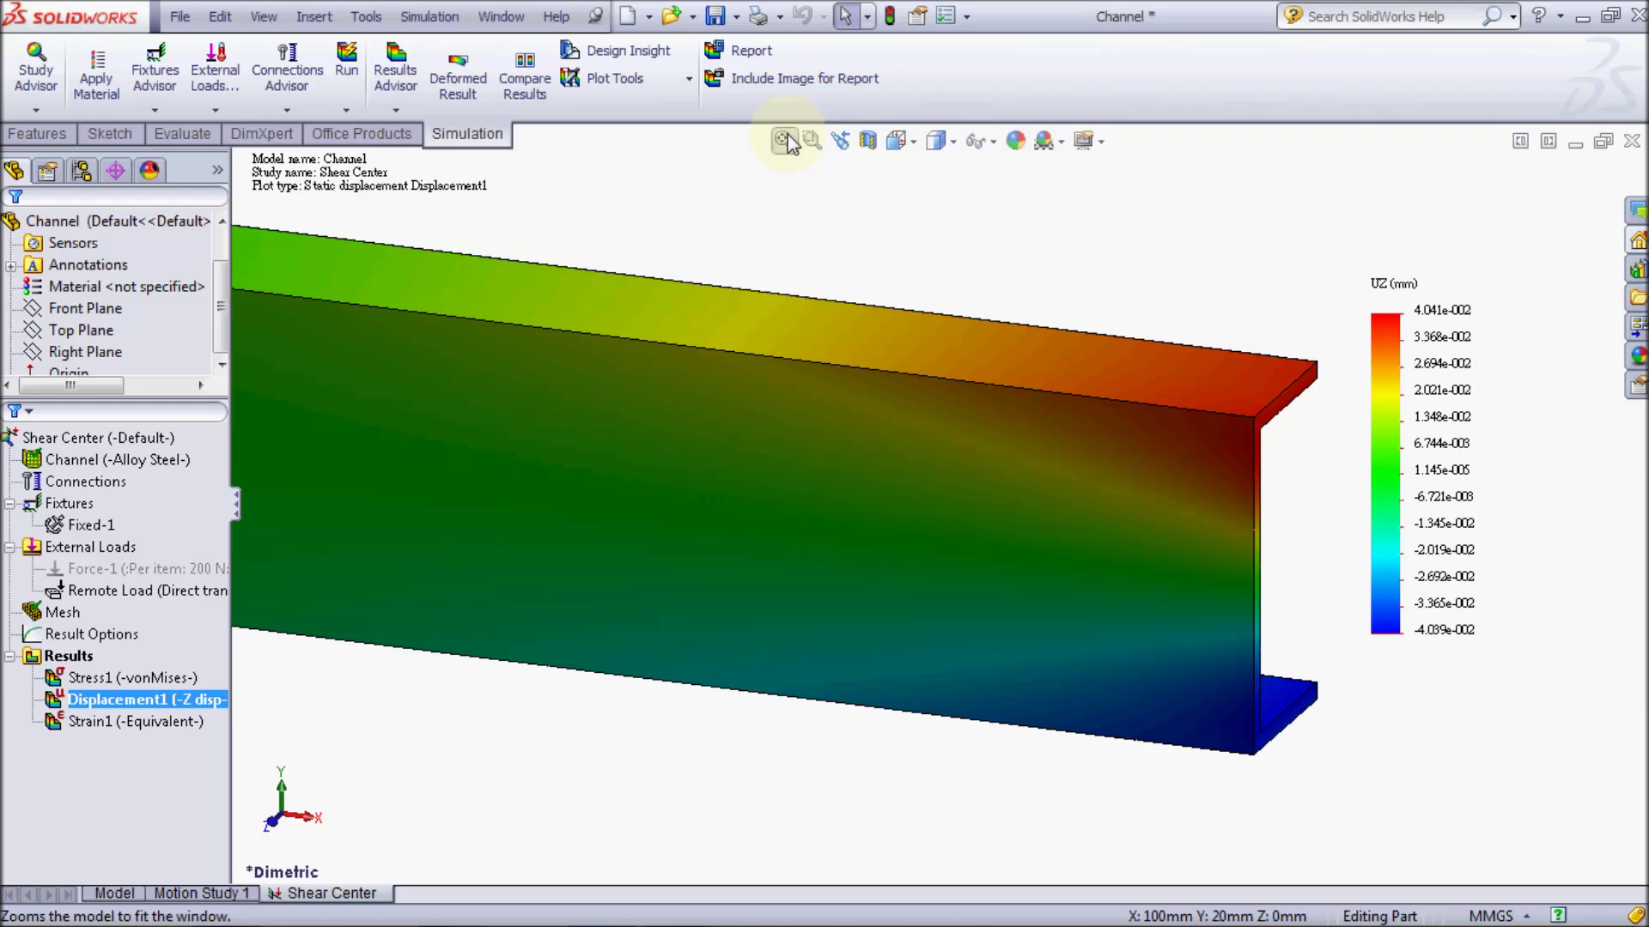
# Zoom to fit the whole channel in the view
pyautogui.click(786, 141)
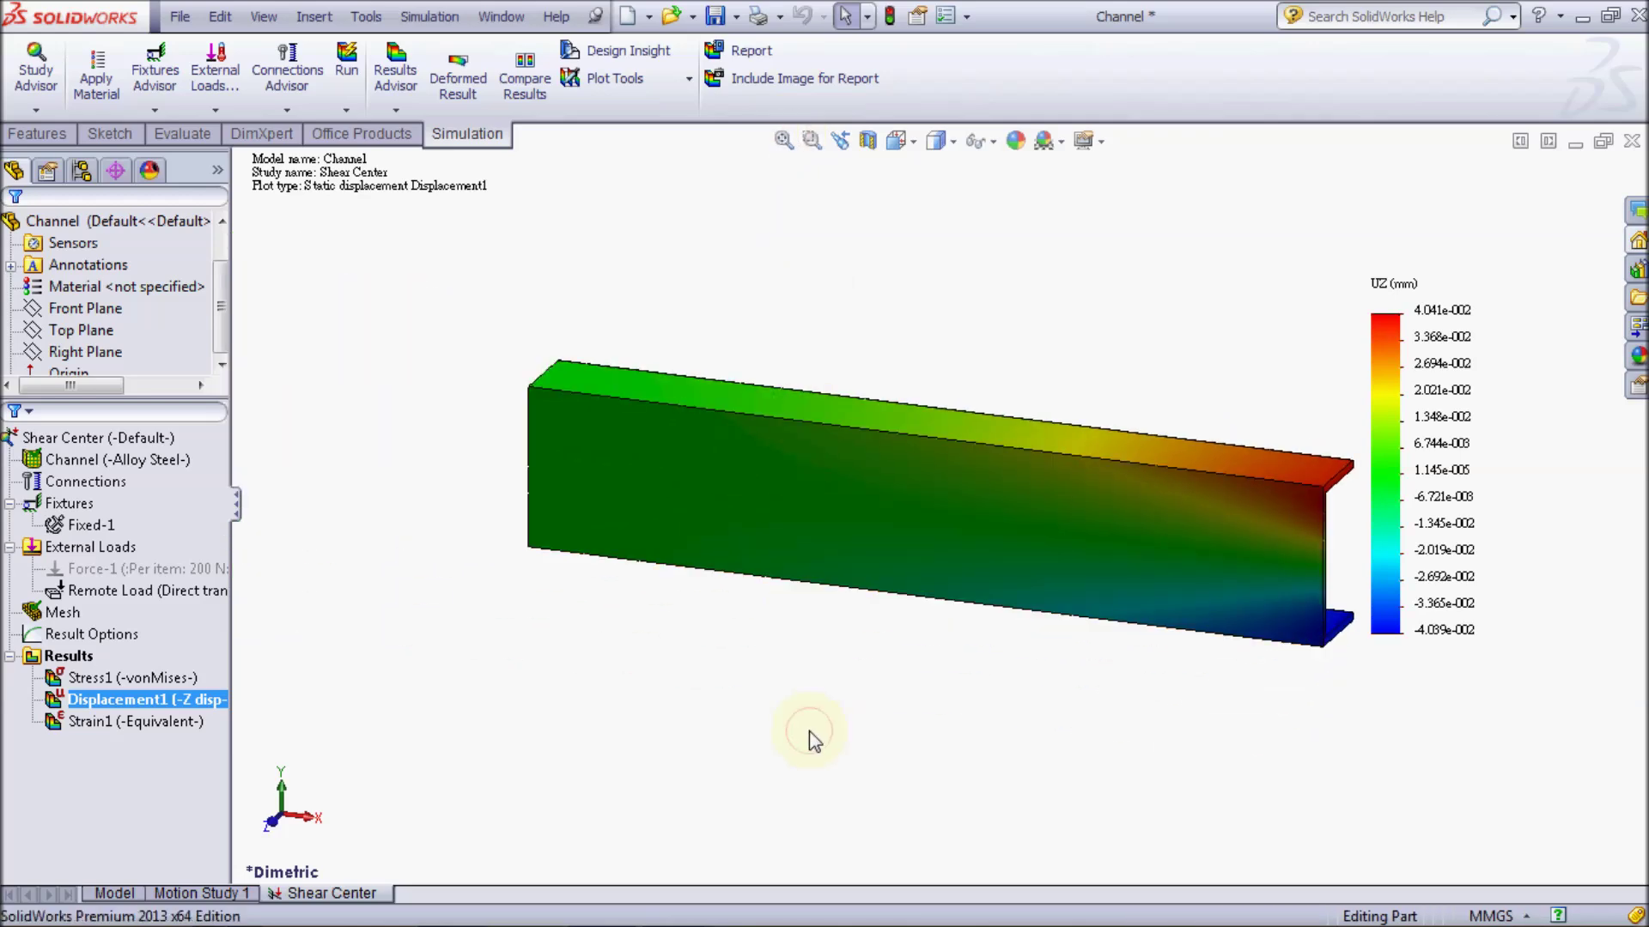